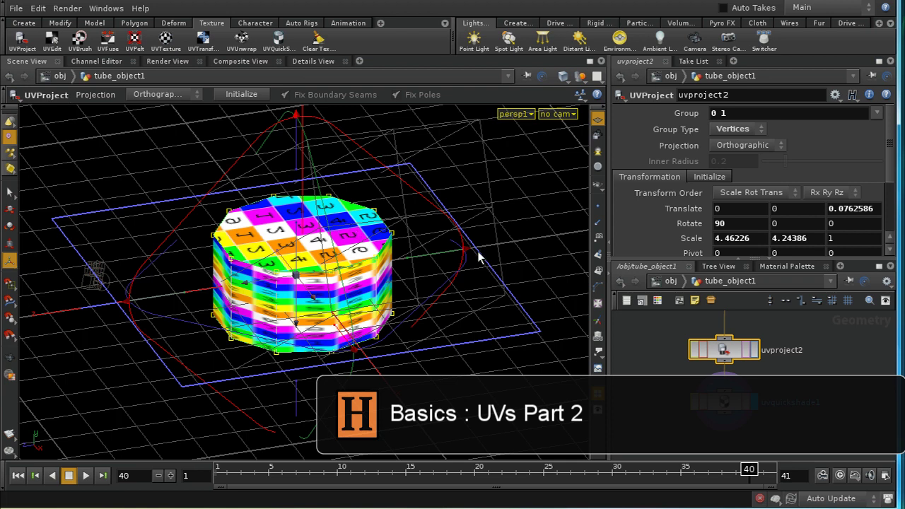
# Split the viewport into two side-by-side views, set the left one to perspective and frame the tube in it.
pyautogui.click(597, 77)
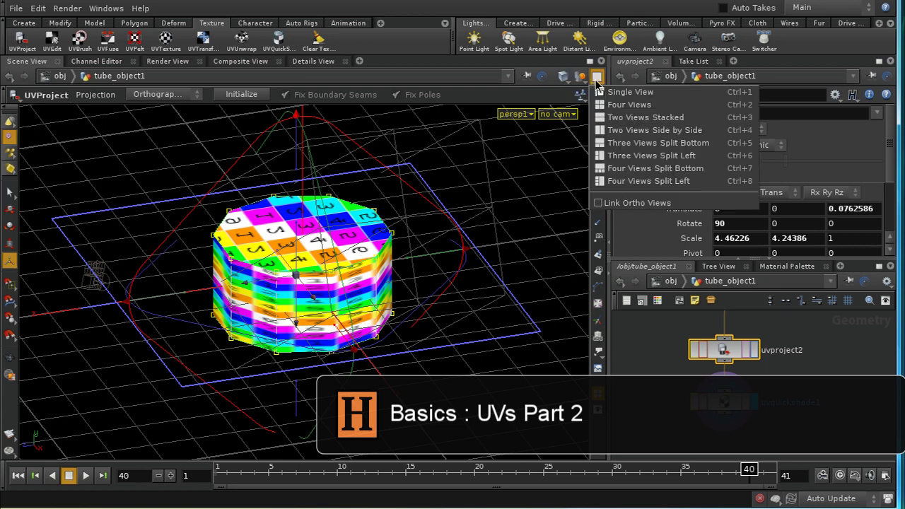
pyautogui.click(615, 132)
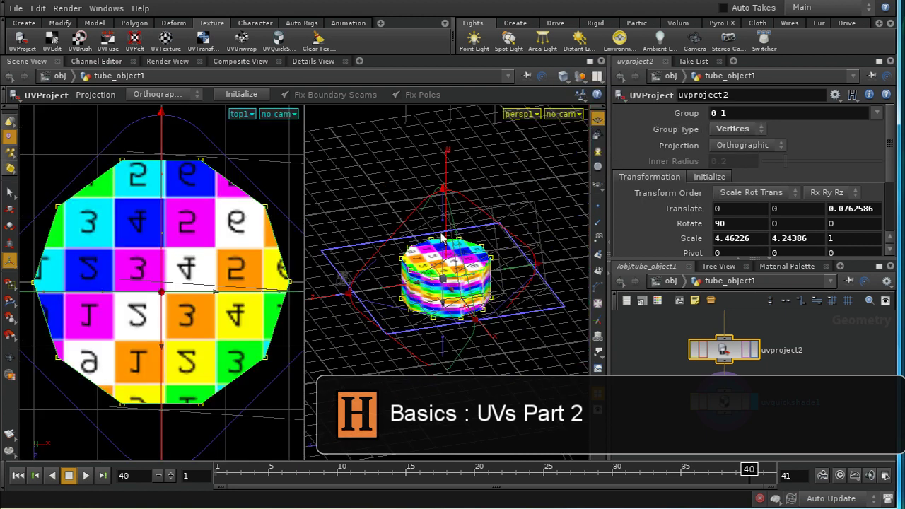
pyautogui.click(249, 115)
pyautogui.moveTo(268, 132)
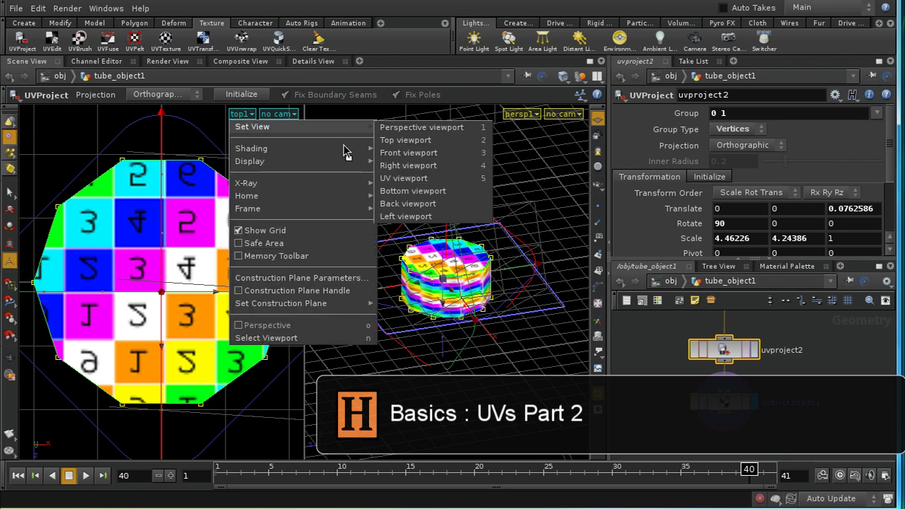
pyautogui.click(416, 125)
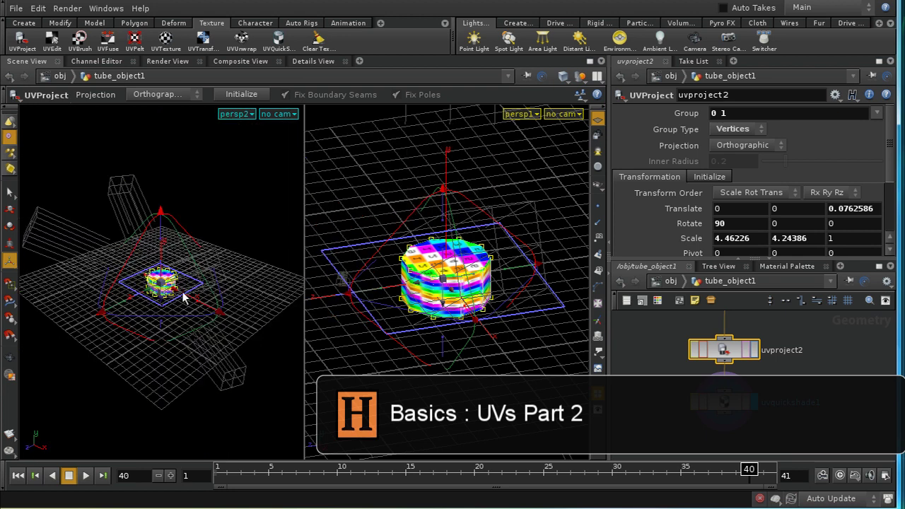
pyautogui.press('f')
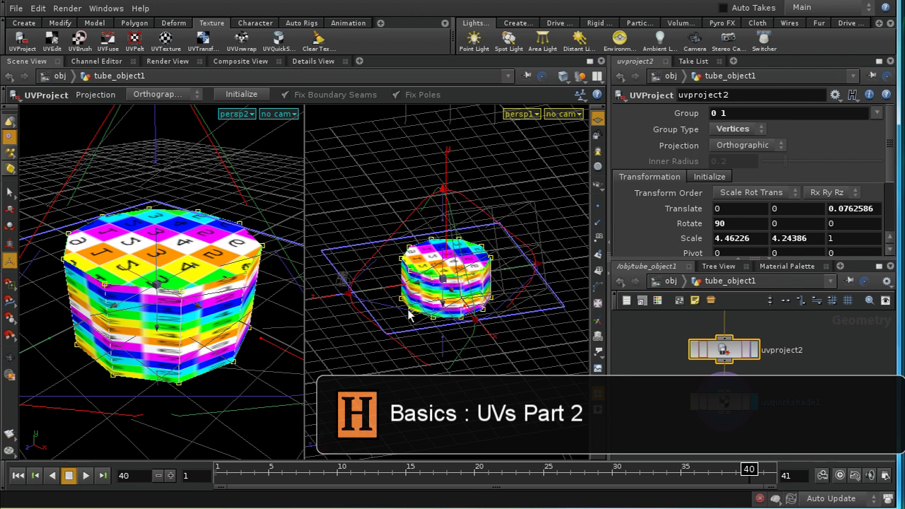
# Switch the right viewport to the UV view and centre the tube's UV layout in it.
pyautogui.press('s')
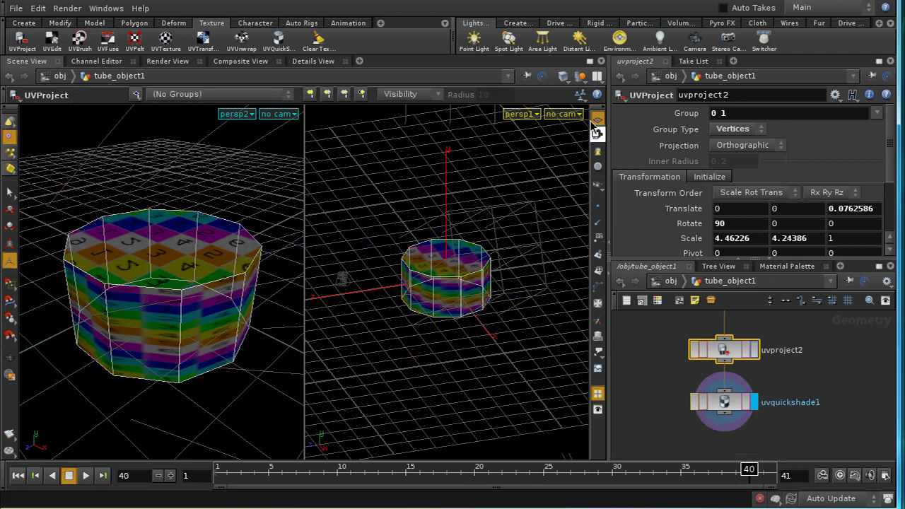
pyautogui.click(525, 115)
pyautogui.moveTo(530, 126)
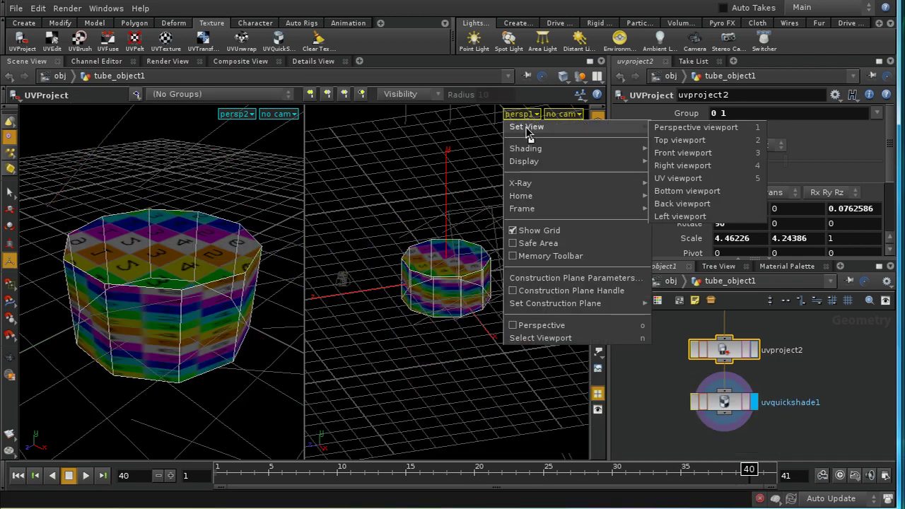
pyautogui.click(697, 178)
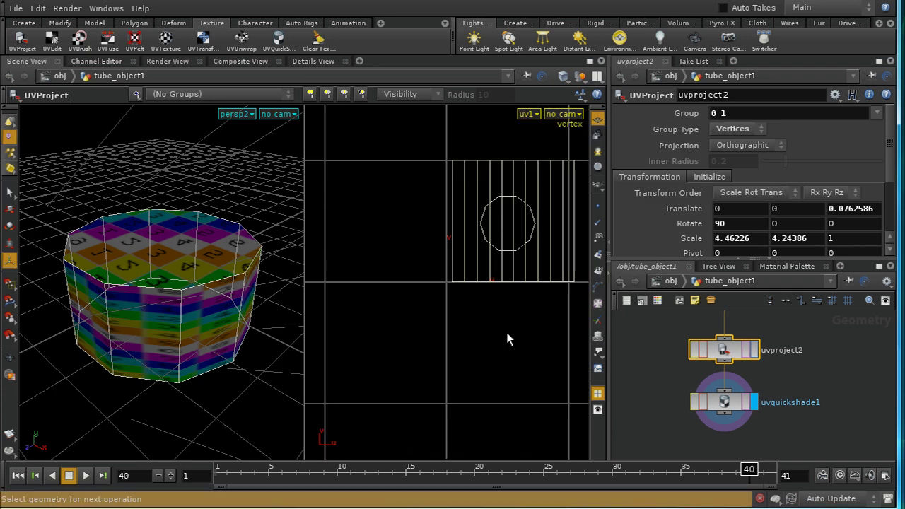
pyautogui.press('Escape')
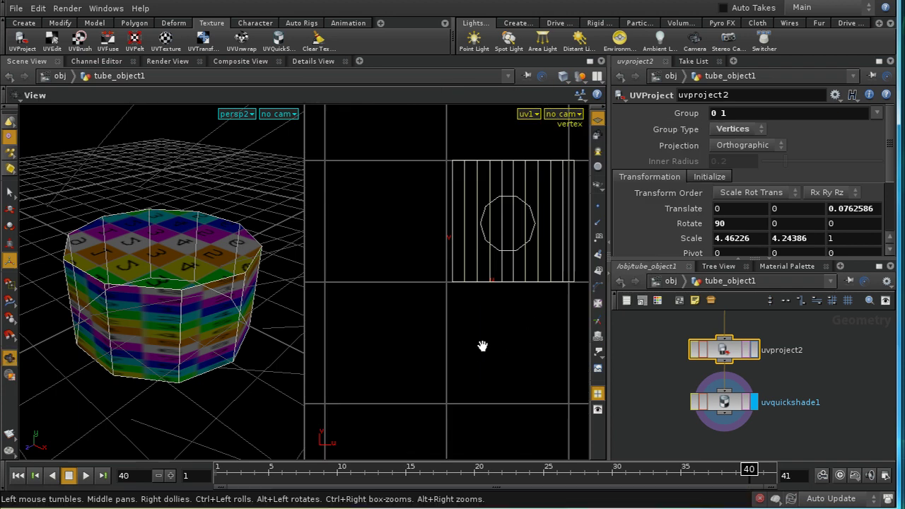
pyautogui.press('h')
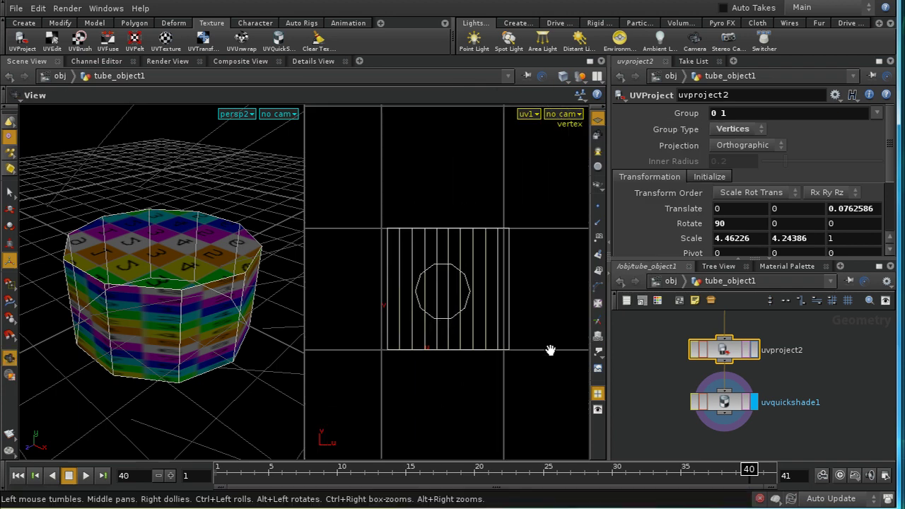
pyautogui.scroll(3, 542, 325)
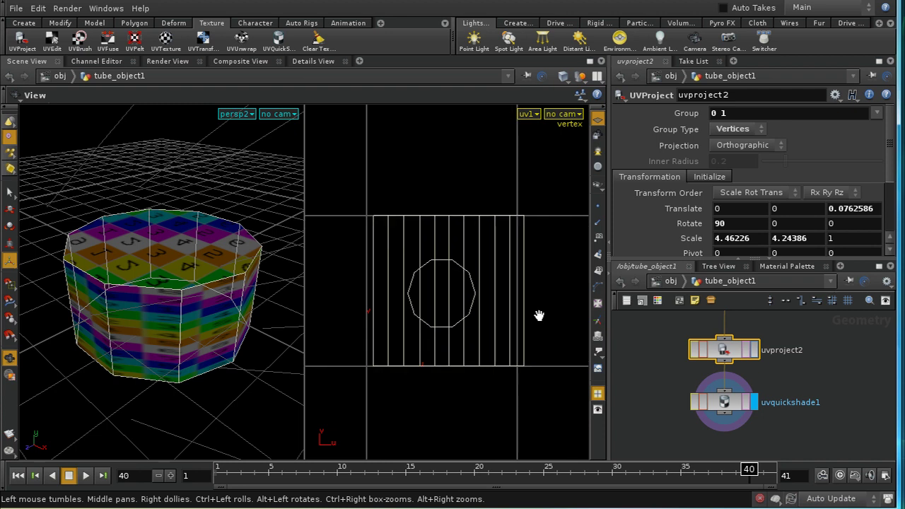
pyautogui.scroll(-2, 540, 329)
pyautogui.press('Return')
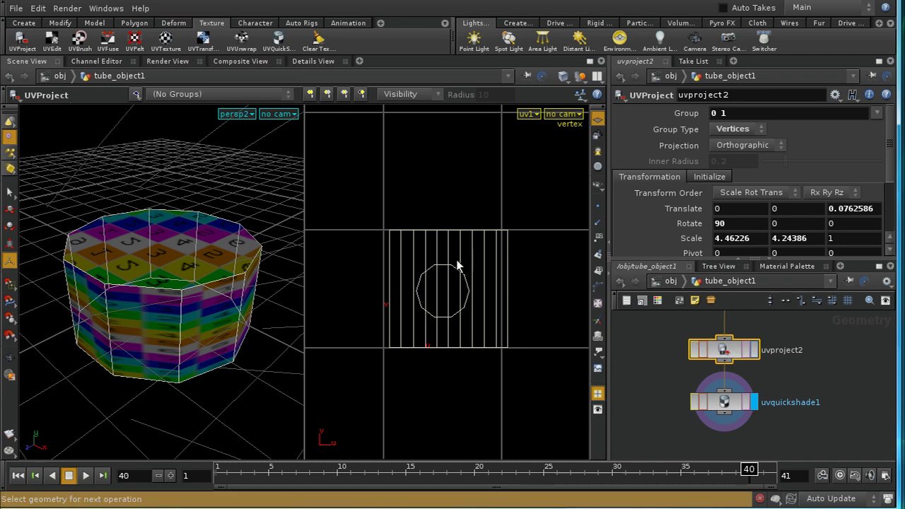
# Display the uvproject2 node's output and set the selection mode to primitives.
pyautogui.click(756, 355)
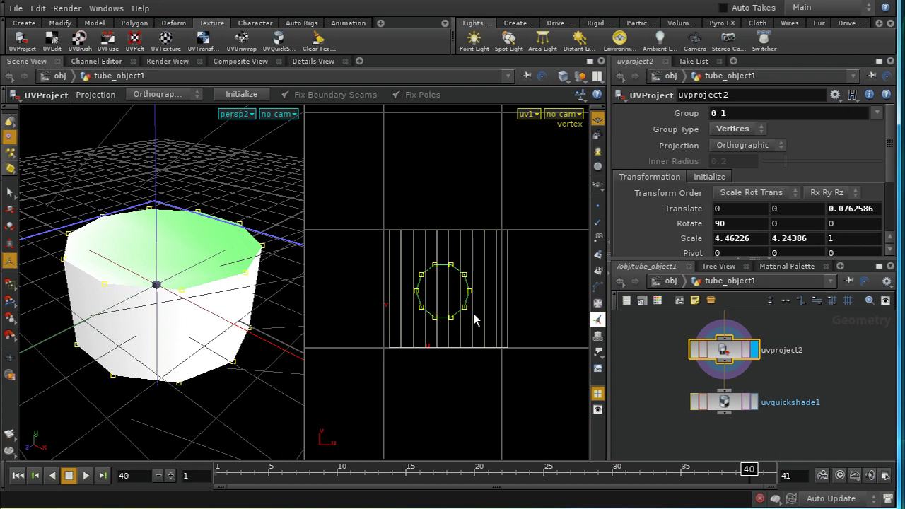
pyautogui.rightClick(15, 142)
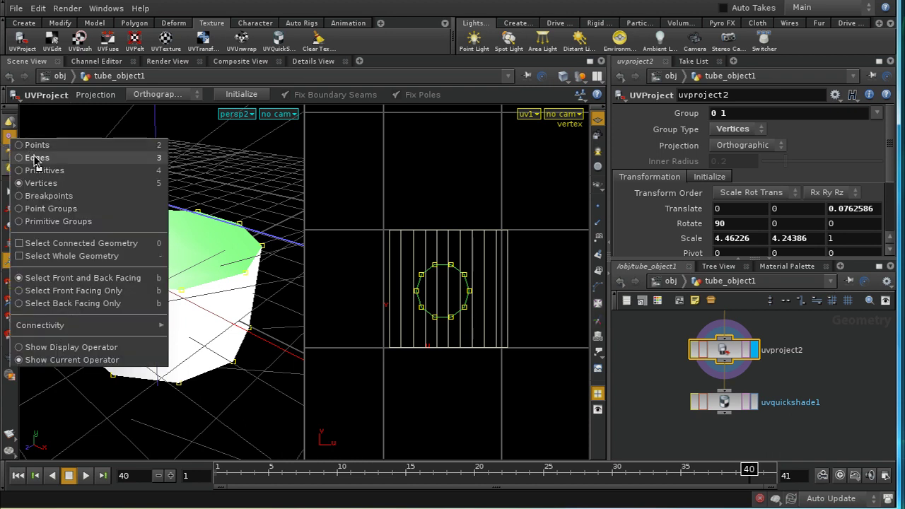
pyautogui.click(35, 178)
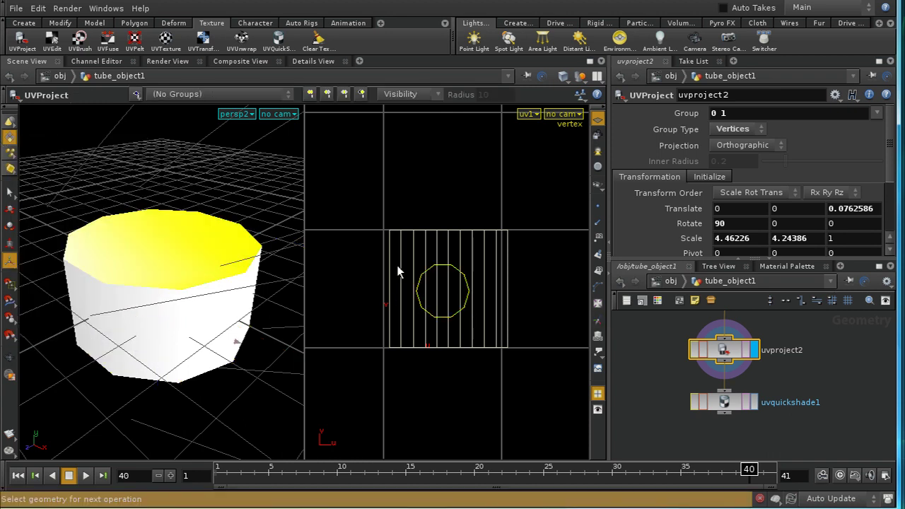
# Apply a UVTransform to all the tube's side faces, scaling their UVs to about 0.85 by 0.49 and moving them by about -0.03, 0.23.
pyautogui.click(220, 319)
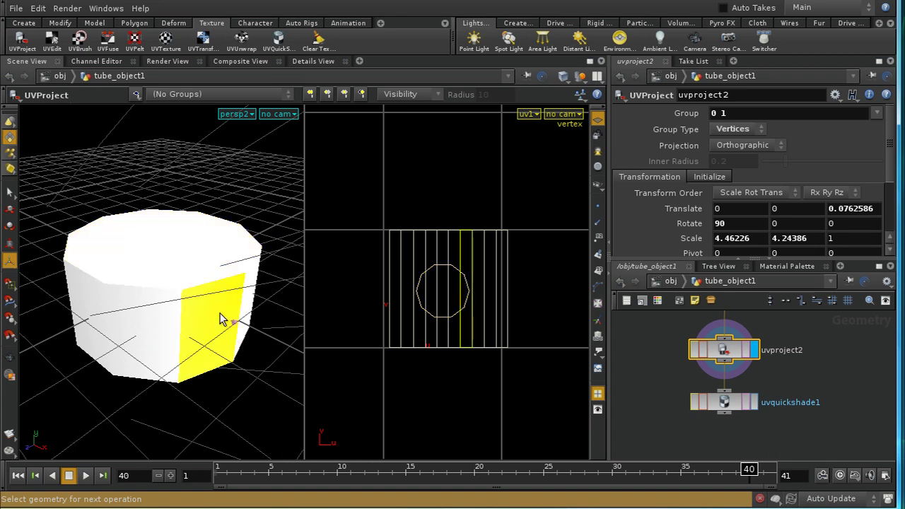
pyautogui.doubleClick(219, 319)
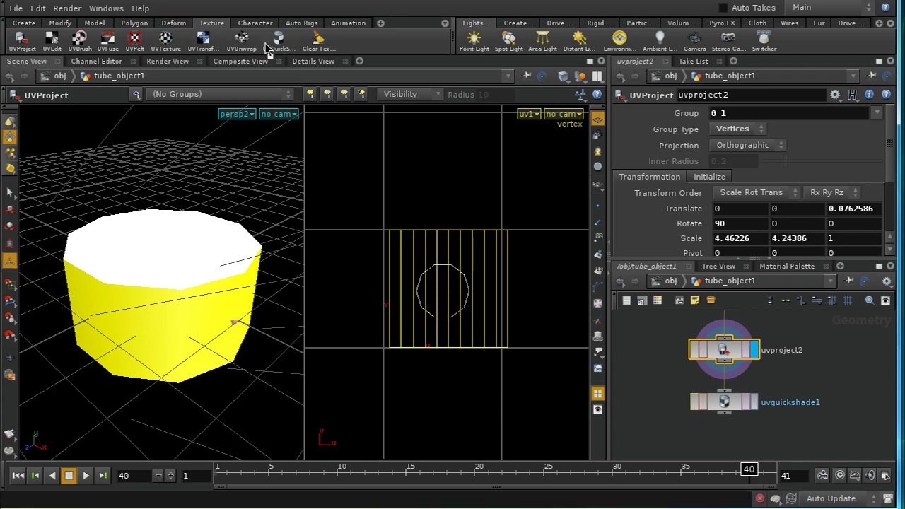
pyautogui.click(210, 49)
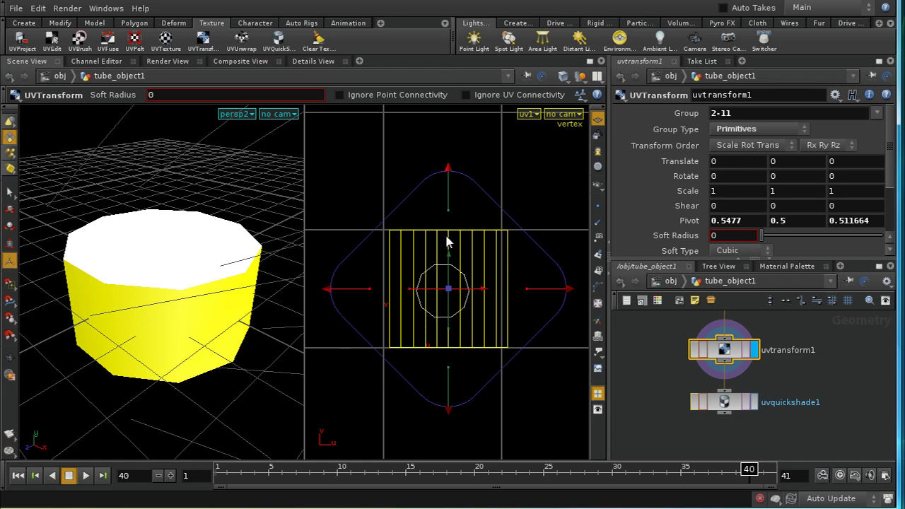
pyautogui.moveTo(446, 182); pyautogui.dragTo(454, 242)
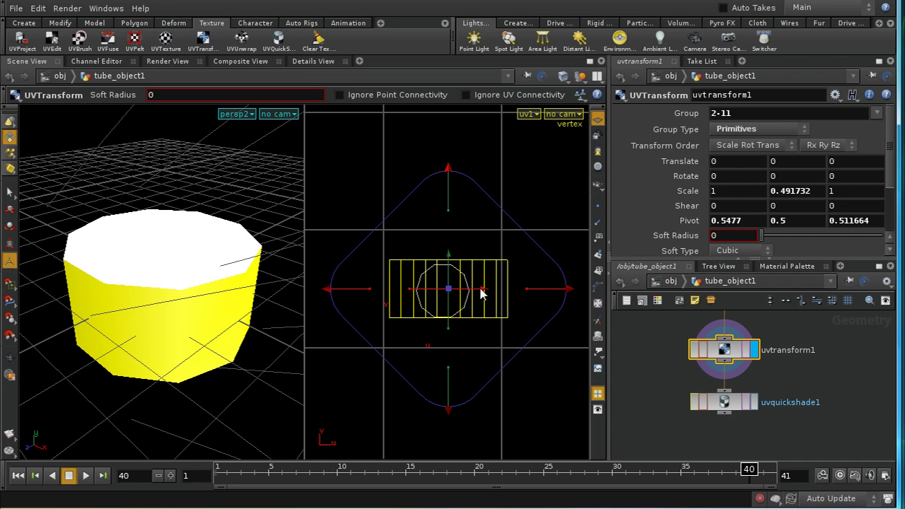
pyautogui.click(445, 288)
pyautogui.moveTo(445, 288); pyautogui.dragTo(439, 287)
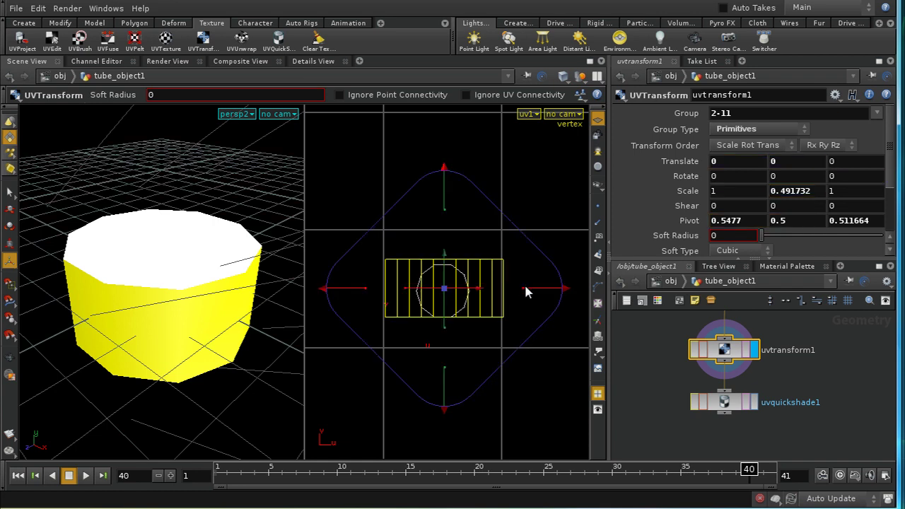
pyautogui.moveTo(521, 291); pyautogui.dragTo(517, 291)
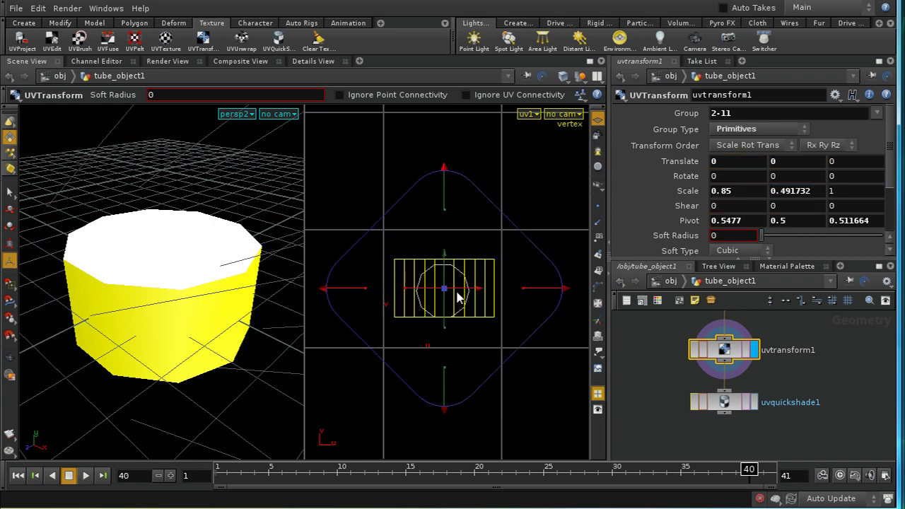
pyautogui.moveTo(445, 291); pyautogui.dragTo(444, 263)
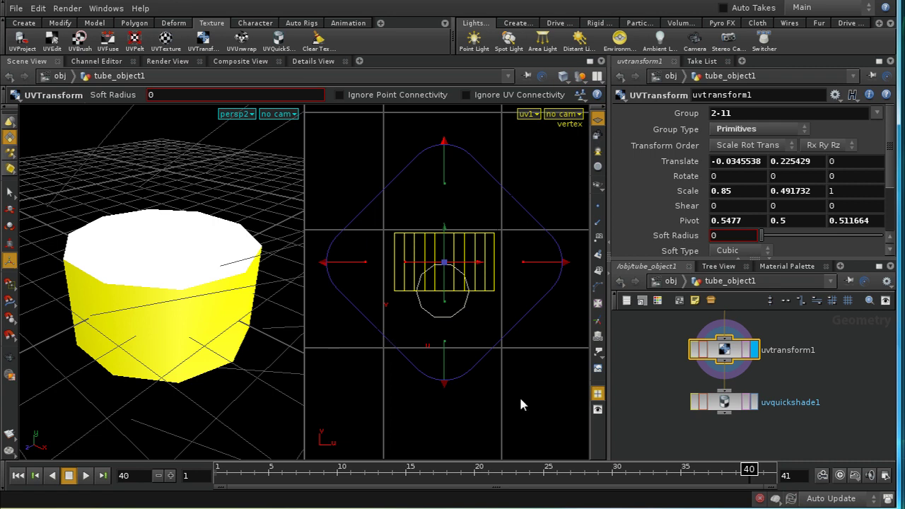
# Apply a UVTransform to the top cap, scaling its UVs to about 0.85 and moving them by about -0.26, -0.24.
pyautogui.press('s')
pyautogui.click(191, 256)
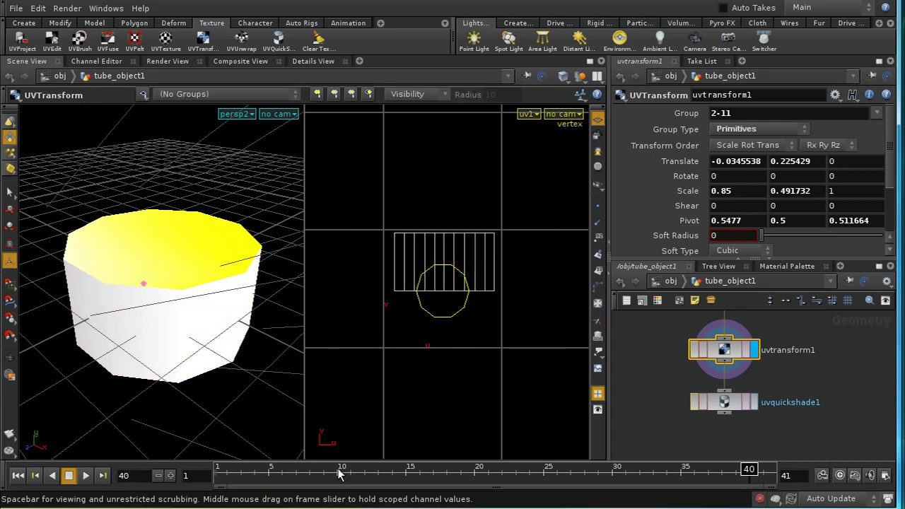
pyautogui.click(203, 39)
pyautogui.moveTo(444, 290); pyautogui.dragTo(413, 322)
pyautogui.moveTo(444, 281); pyautogui.dragTo(439, 287)
pyautogui.moveTo(414, 328); pyautogui.dragTo(411, 320)
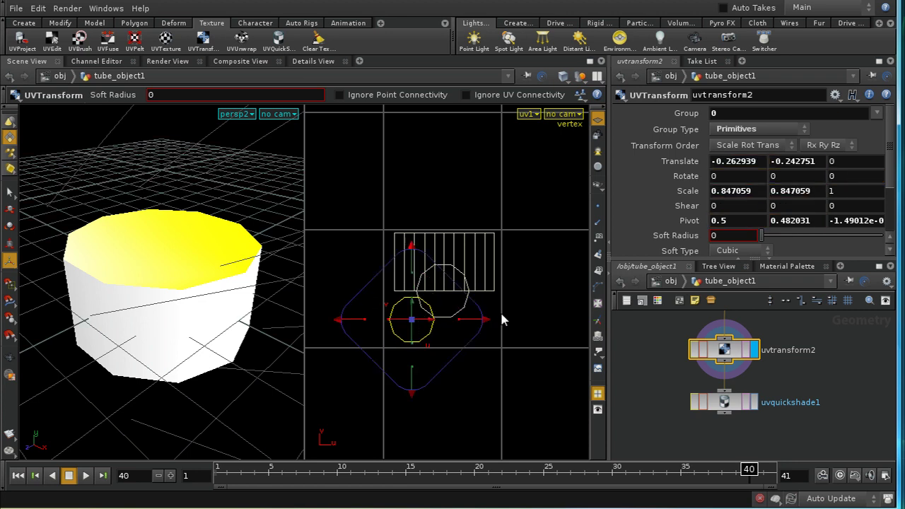
# Apply a UVTransform to the bottom cap, scaling its UVs to about 0.83 and moving them by about 0.27, -0.25.
pyautogui.press('Escape')
pyautogui.moveTo(264, 370); pyautogui.dragTo(236, 311)
pyautogui.press('Return')
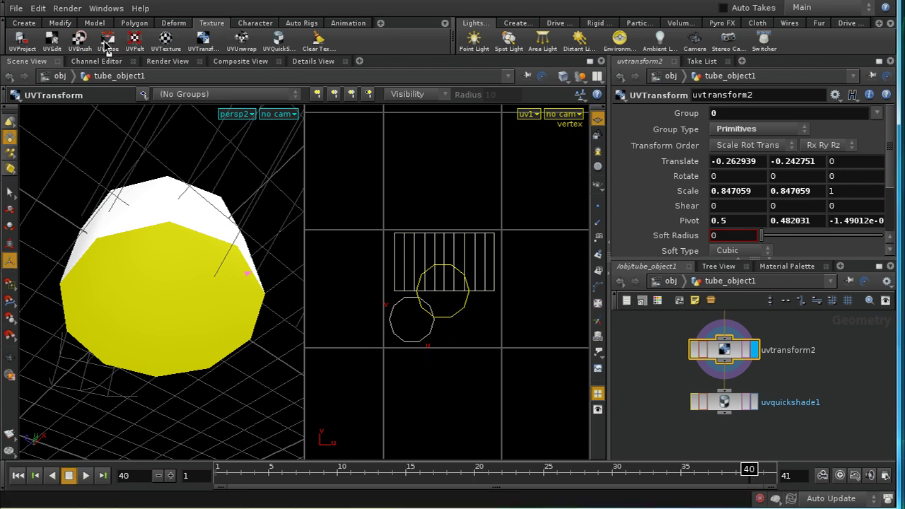
pyautogui.click(203, 40)
pyautogui.press('Return')
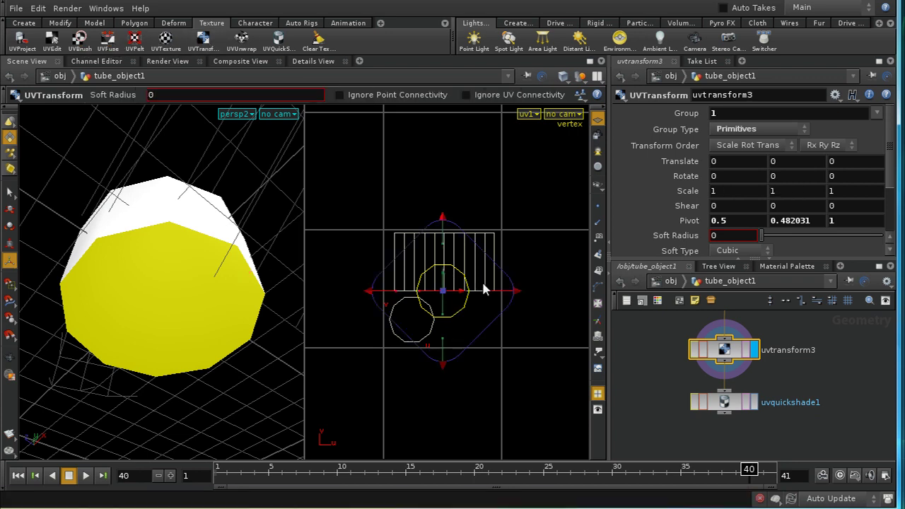
pyautogui.moveTo(450, 281); pyautogui.dragTo(464, 320)
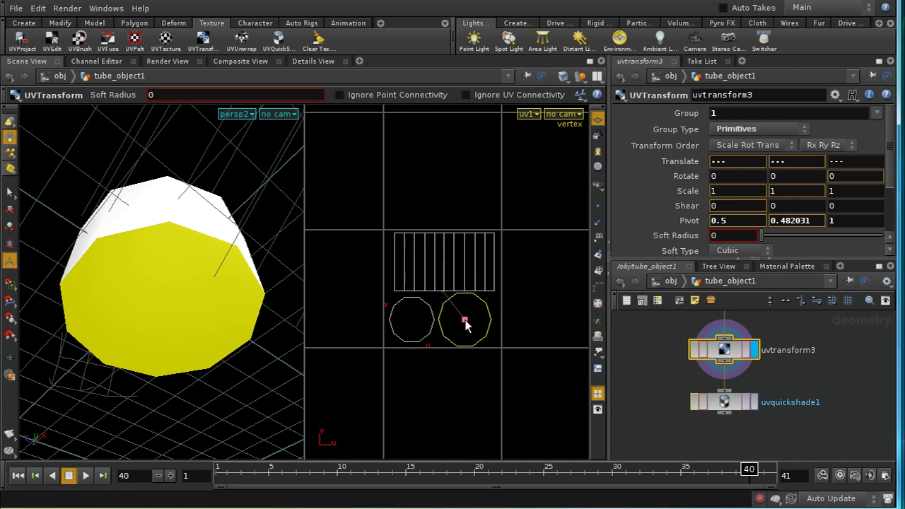
pyautogui.moveTo(493, 270); pyautogui.dragTo(474, 321)
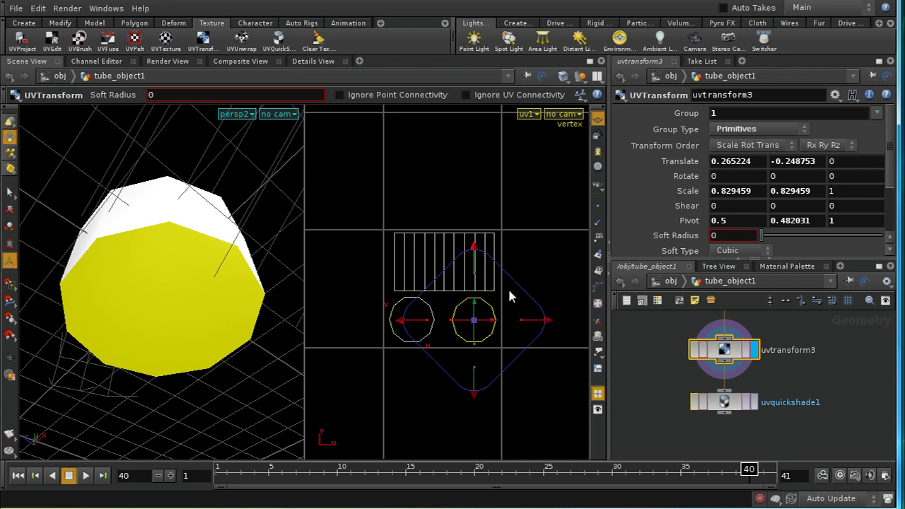
# Select the end faces of the tube's side strip directly in the UV view.
pyautogui.press('s')
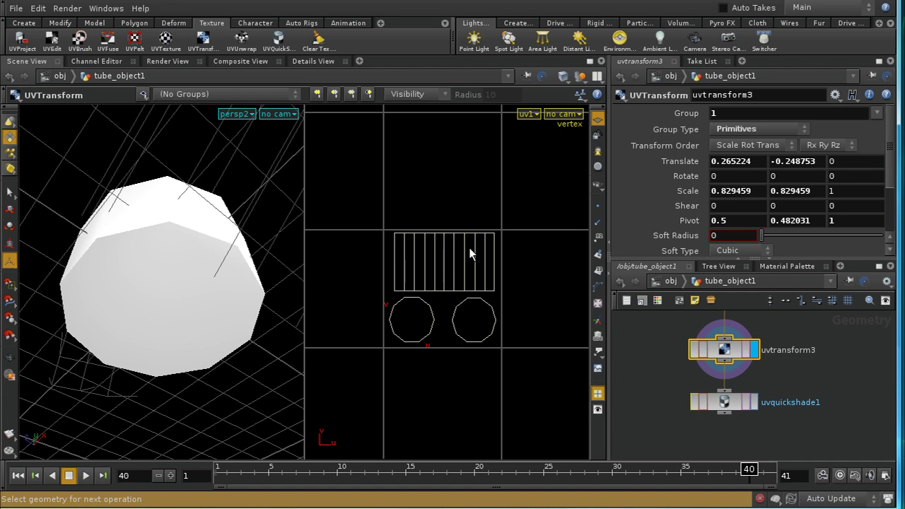
pyautogui.moveTo(469, 248); pyautogui.dragTo(370, 237)
pyautogui.click(370, 238)
pyautogui.moveTo(422, 268); pyautogui.dragTo(390, 237)
pyautogui.moveTo(502, 277); pyautogui.dragTo(503, 280)
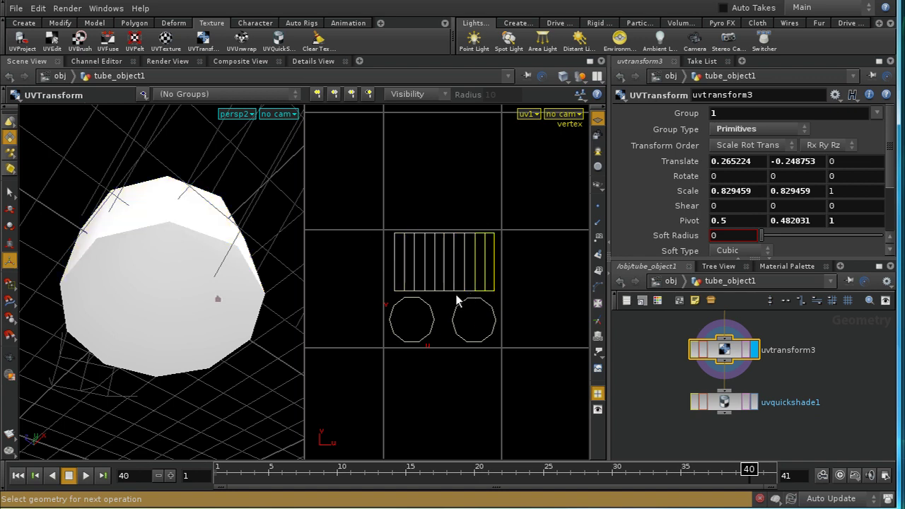
pyautogui.moveTo(480, 249); pyautogui.dragTo(493, 260)
# Enable Select Connected Geometry and set the selection connectivity to UV.
pyautogui.rightClick(10, 140)
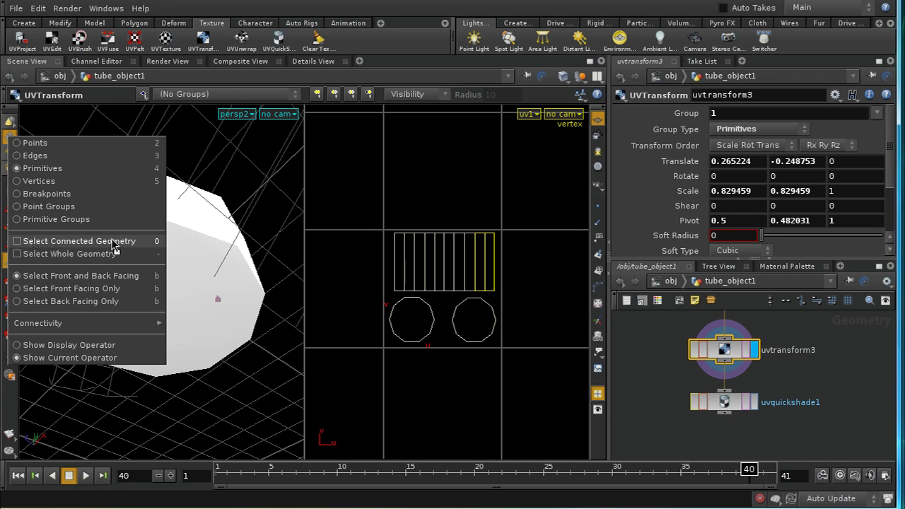
pyautogui.click(19, 243)
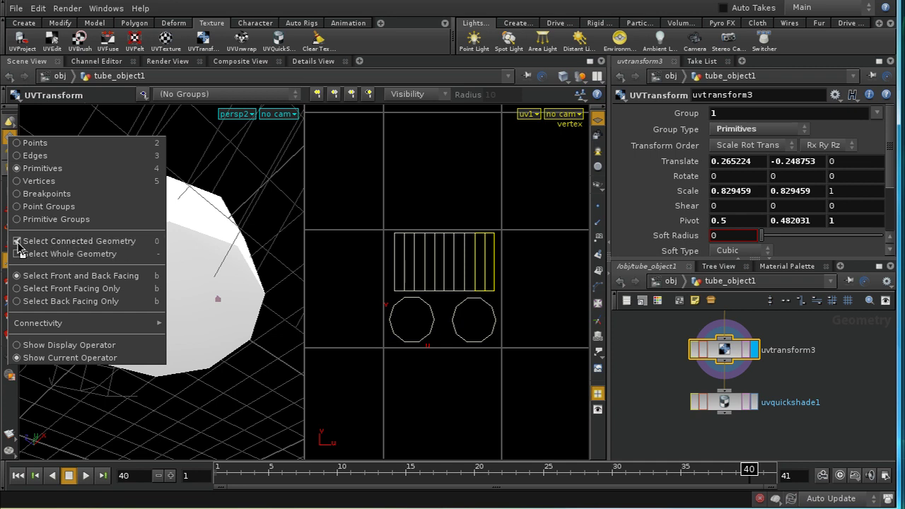
pyautogui.rightClick(10, 139)
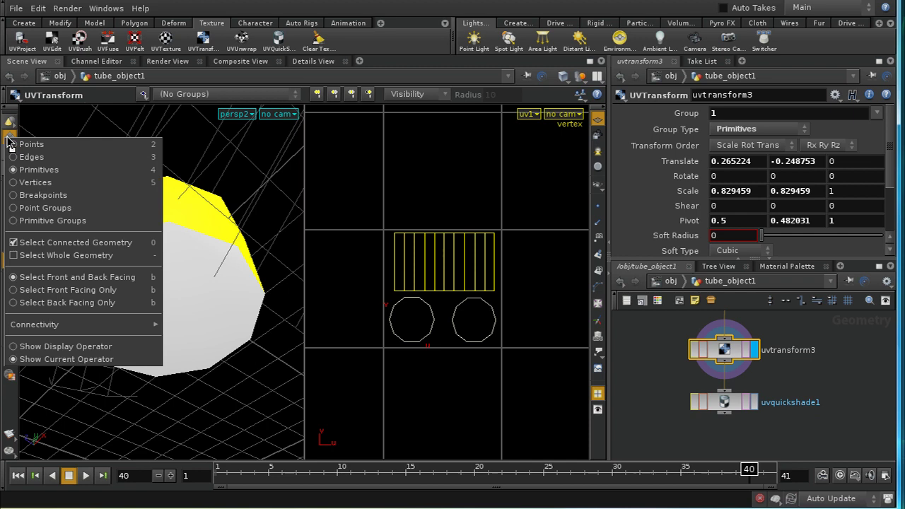
pyautogui.moveTo(43, 327)
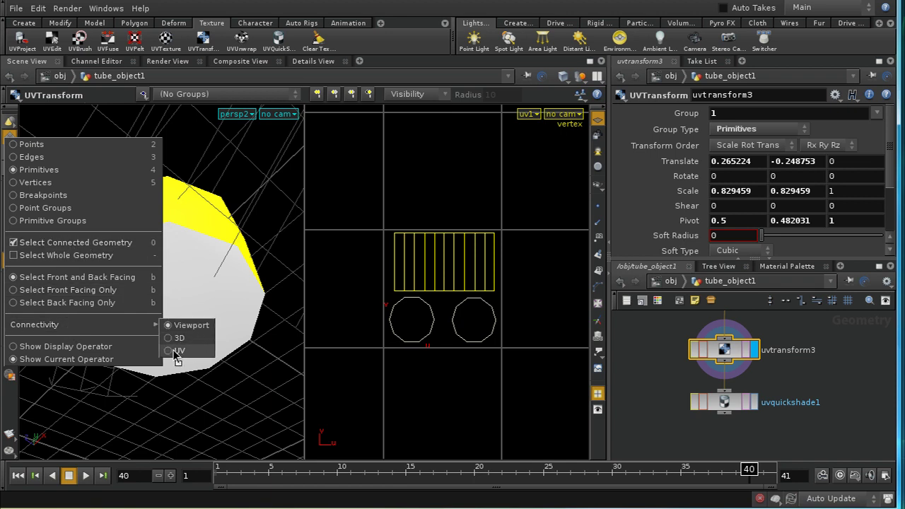
pyautogui.click(177, 351)
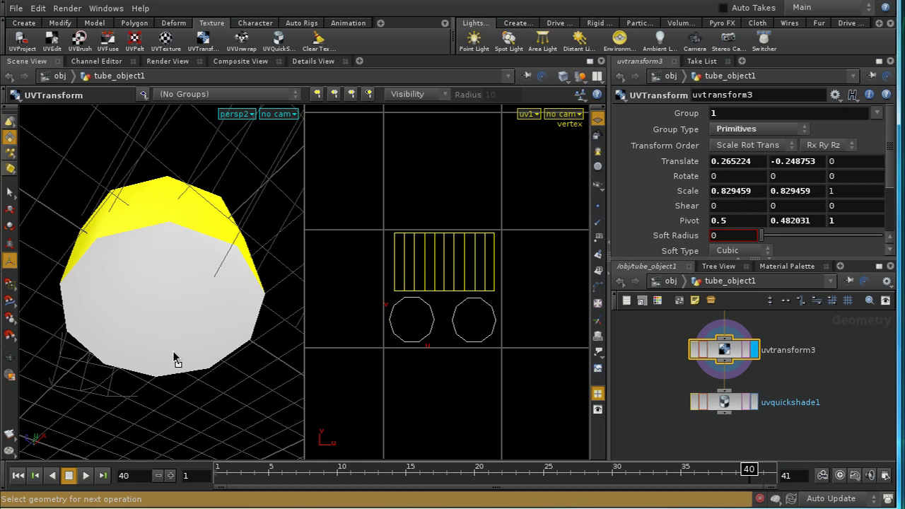
# Select the tube's side island and the bottom cap's island in the UV view by catching part of each, and clear the selection.
pyautogui.click(436, 194)
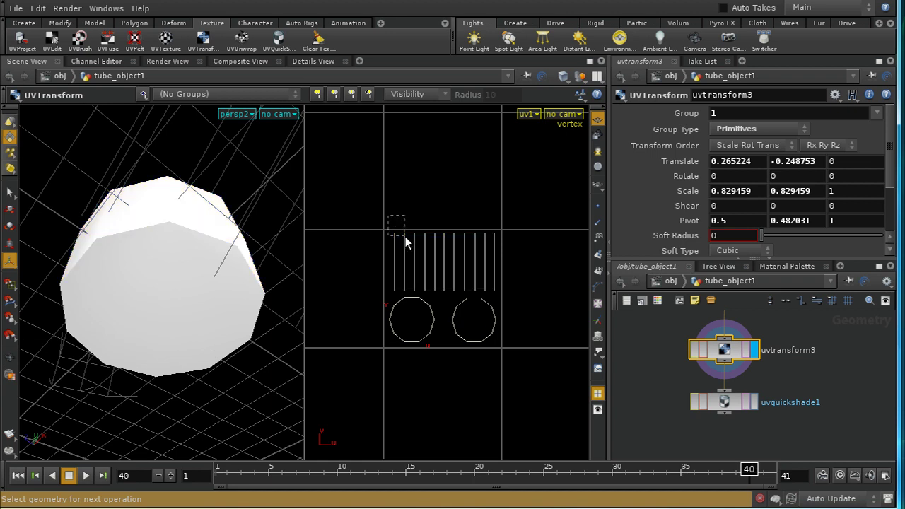
pyautogui.moveTo(388, 216); pyautogui.dragTo(409, 243)
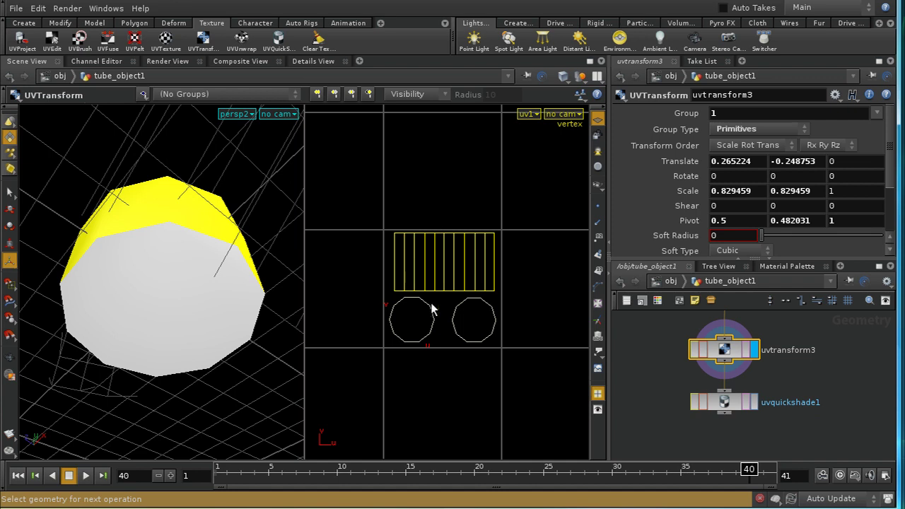
pyautogui.moveTo(413, 353); pyautogui.dragTo(473, 336)
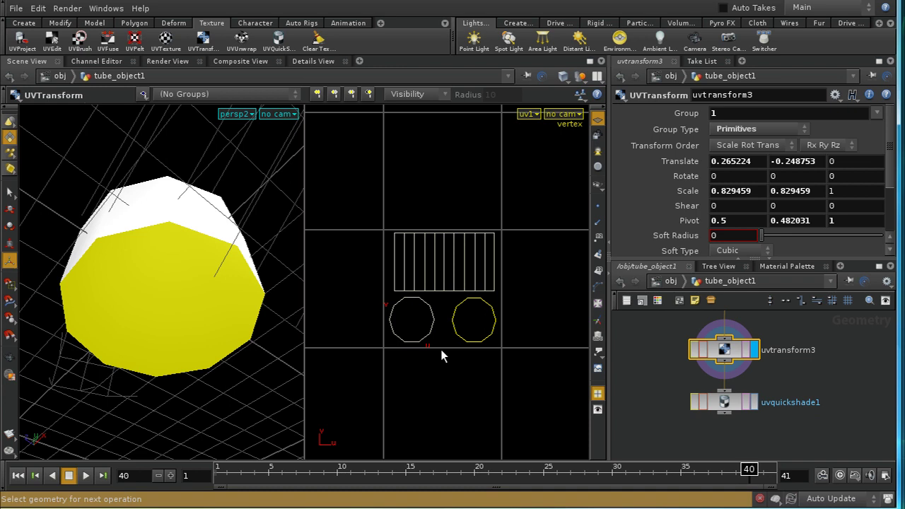
pyautogui.click(452, 378)
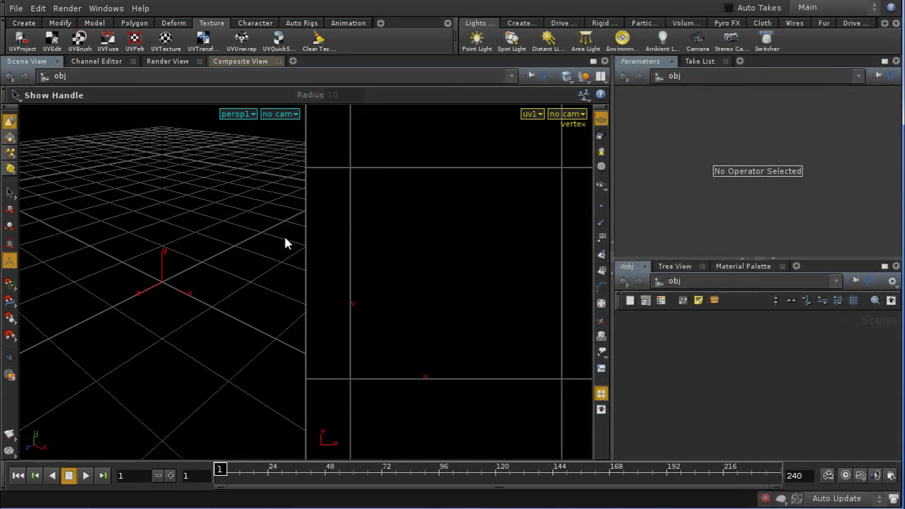
# Create a default box at the origin of the empty scene.
pyautogui.click(31, 24)
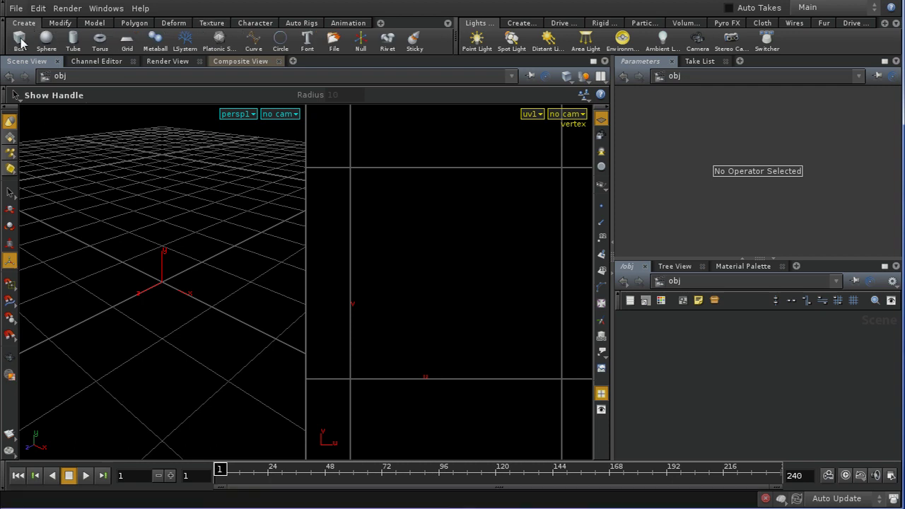
pyautogui.click(20, 42)
pyautogui.click(165, 259)
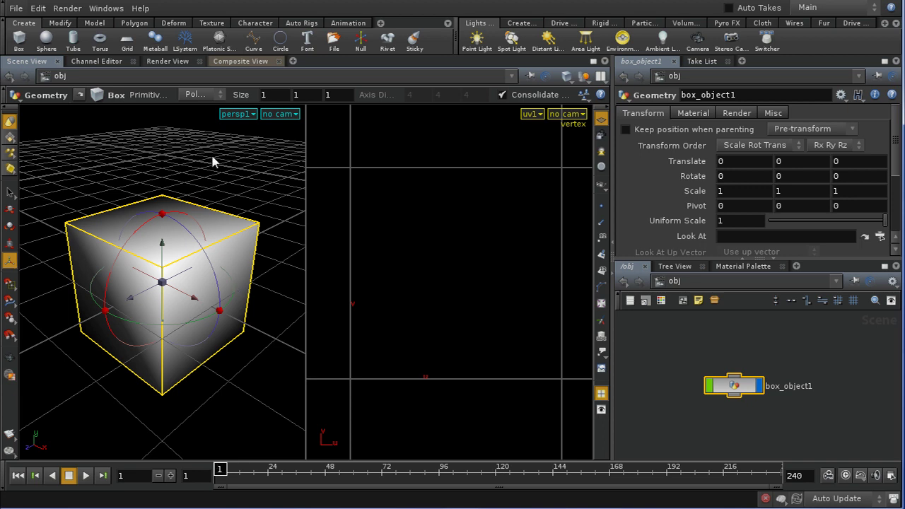
# Select all faces of the box and apply a UVUnwrap to them.
pyautogui.click(216, 24)
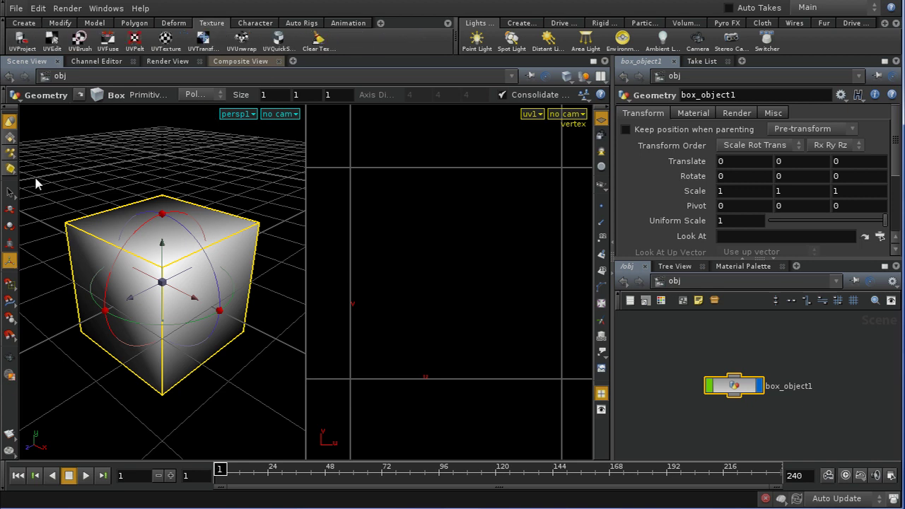
pyautogui.press('s')
pyautogui.click(10, 136)
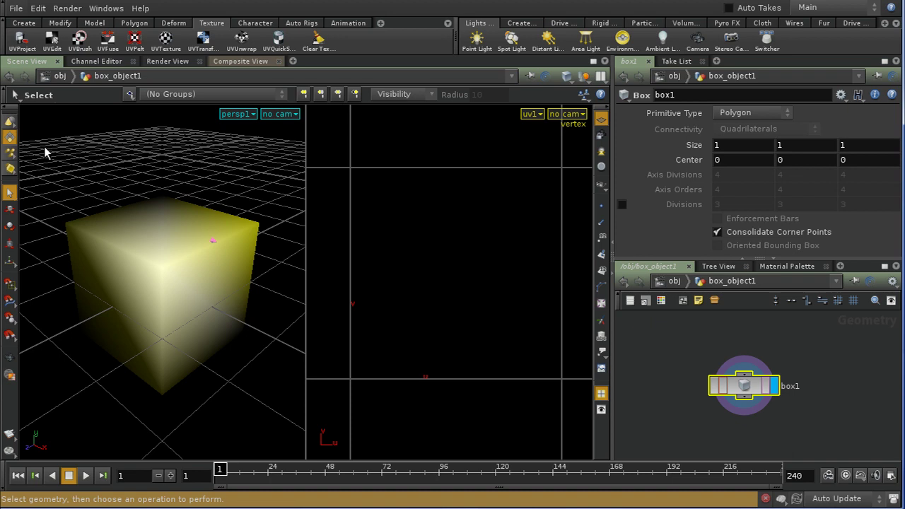
pyautogui.moveTo(187, 372); pyautogui.dragTo(268, 408)
pyautogui.click(242, 39)
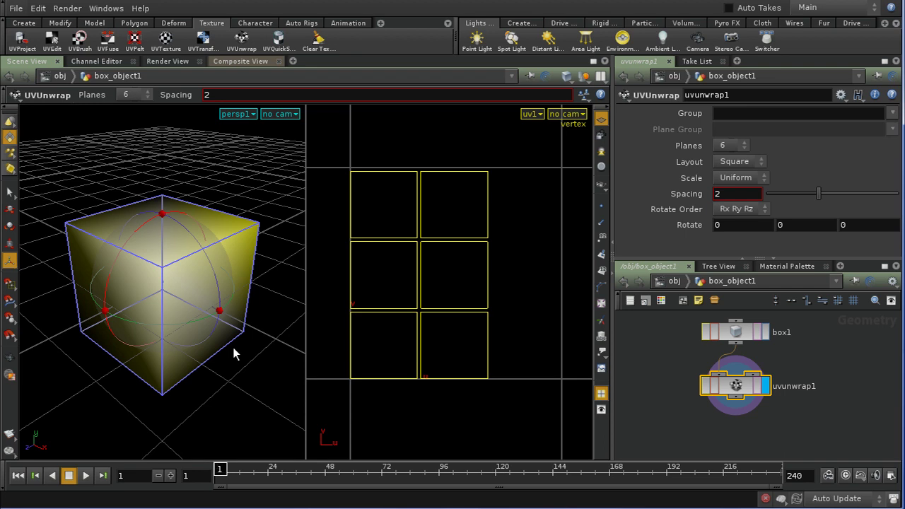
# Try the UVUnwrap with 5 and 4 projection planes, and set the number of planes back to 6.
pyautogui.click(732, 146)
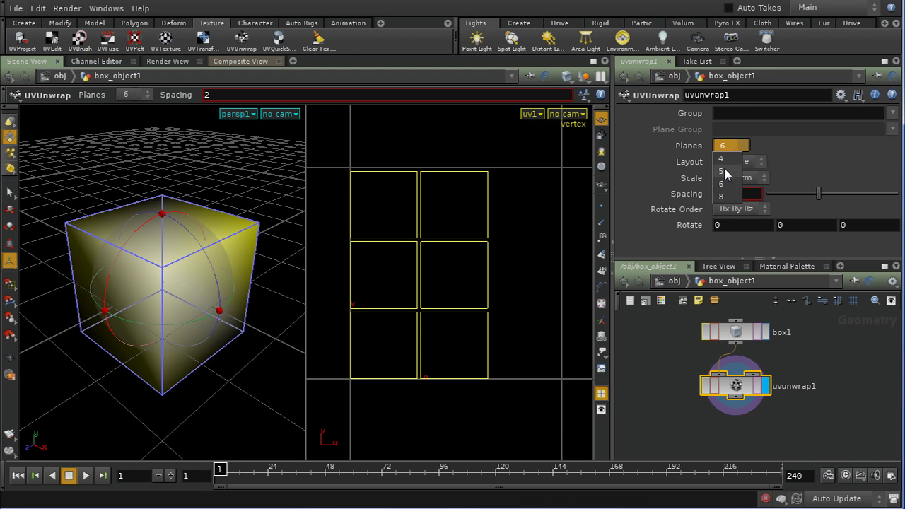
pyautogui.click(724, 172)
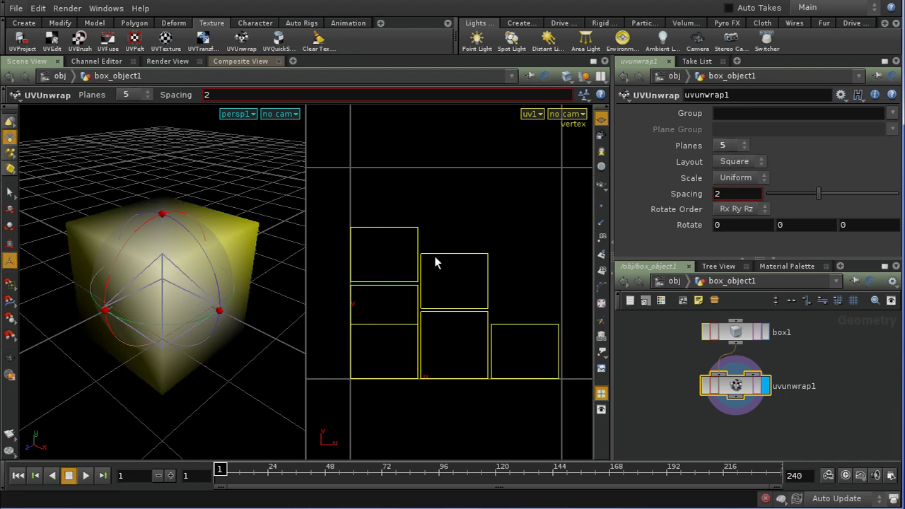
pyautogui.click(728, 145)
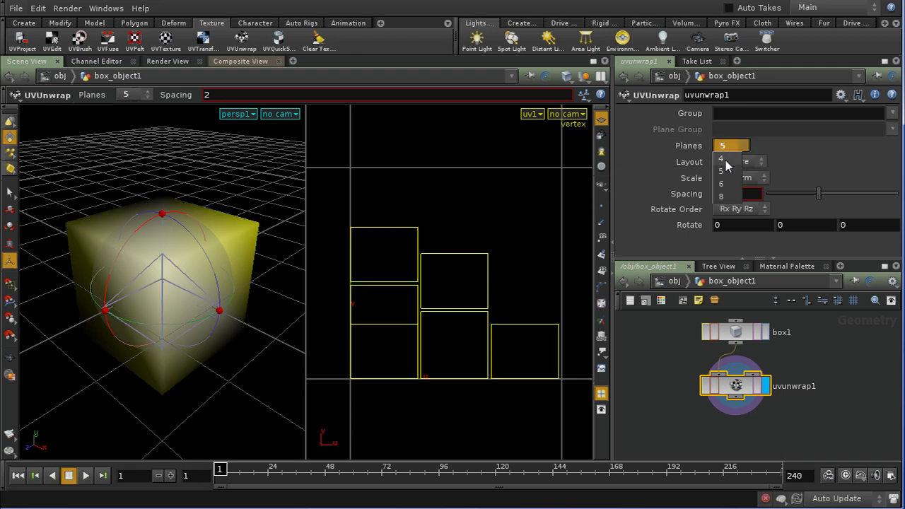
pyautogui.click(722, 159)
pyautogui.click(728, 146)
pyautogui.click(723, 170)
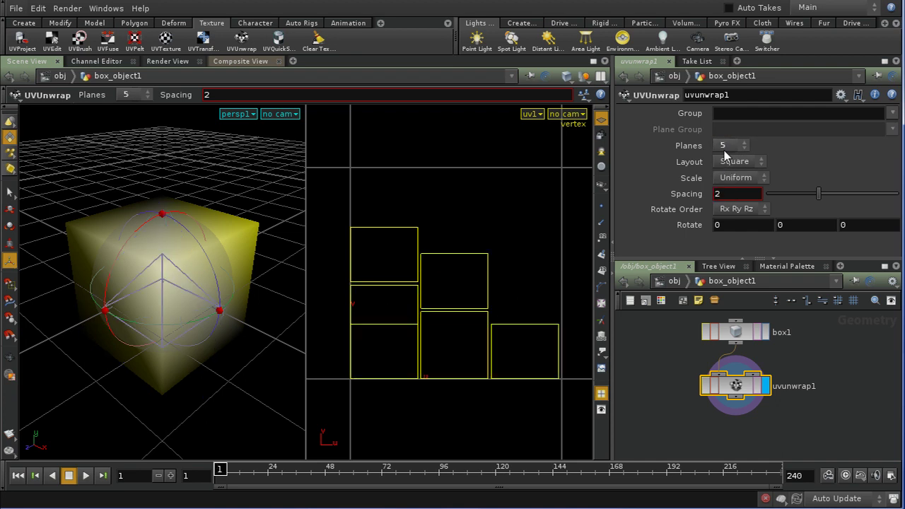
pyautogui.click(724, 146)
pyautogui.click(729, 184)
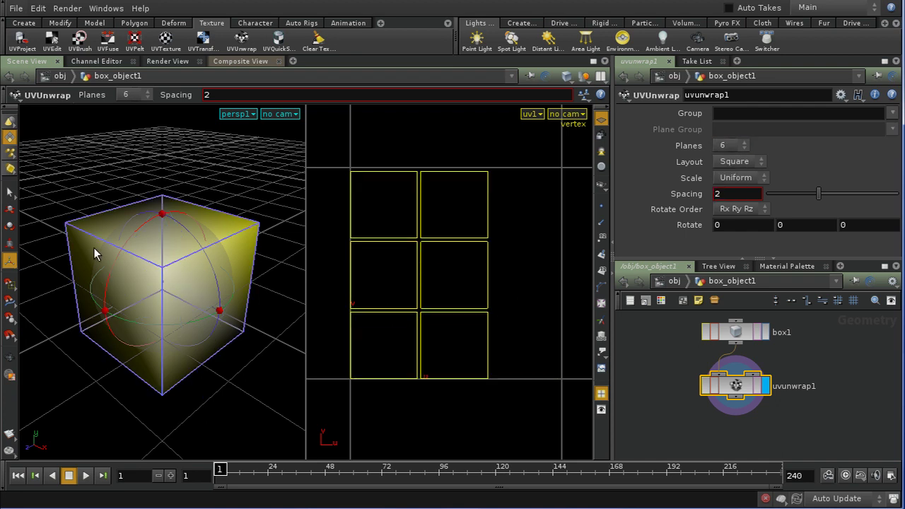
# Try rotating the unwrap's projection planes to about -24.6, 25.3, -11.8 degrees, and undo the rotation.
pyautogui.moveTo(106, 296); pyautogui.dragTo(150, 267)
pyautogui.moveTo(145, 306); pyautogui.dragTo(177, 305)
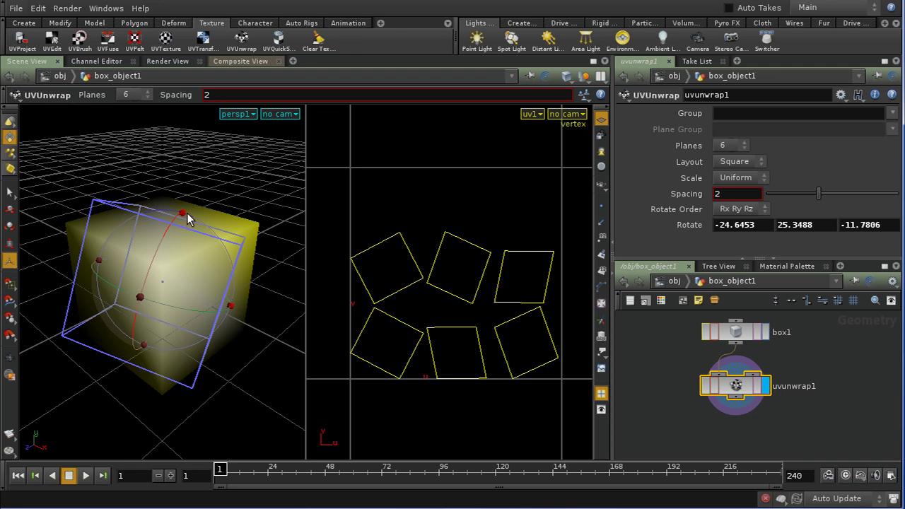
pyautogui.hotkey('ctrl', 'z')
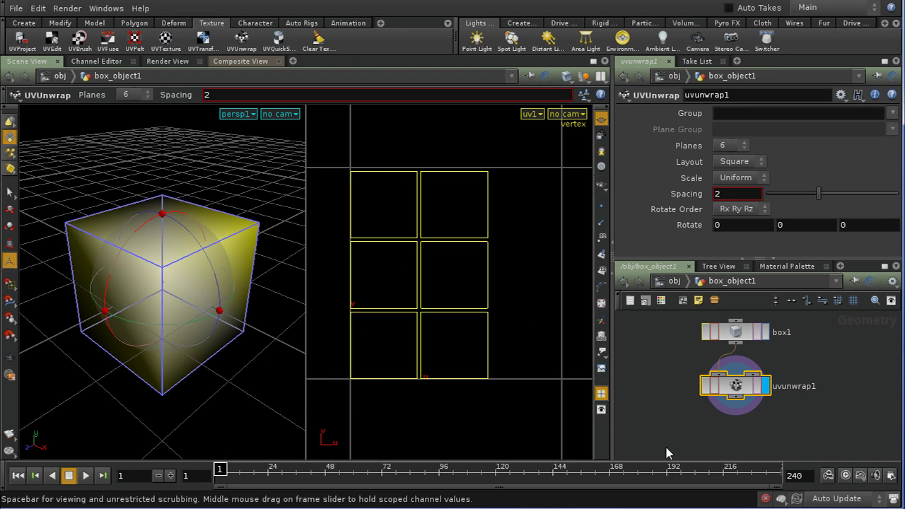
# Add a UVQuickShade node below the UVUnwrap node, leaving a gap between them in the network.
pyautogui.moveTo(827, 418); pyautogui.dragTo(817, 373, button='middle')
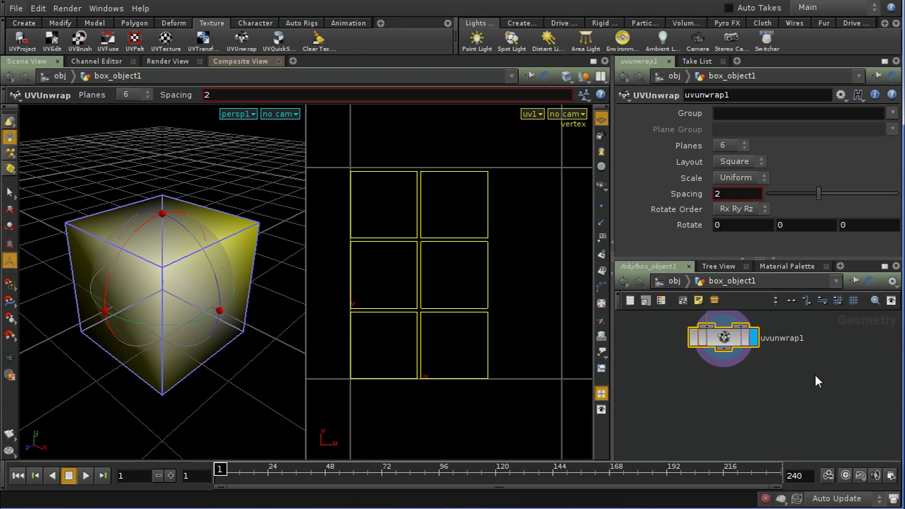
pyautogui.press('Tab')
pyautogui.write('uv')
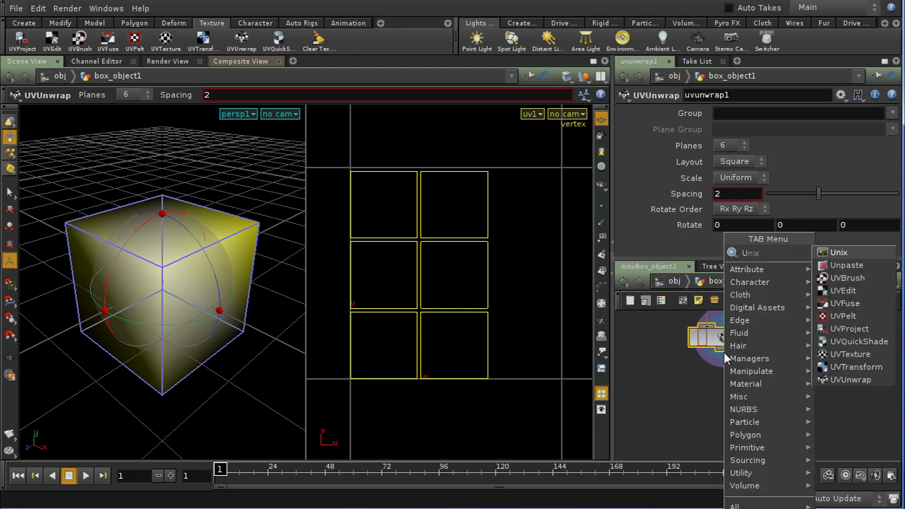
pyautogui.write('q')
pyautogui.press('Return')
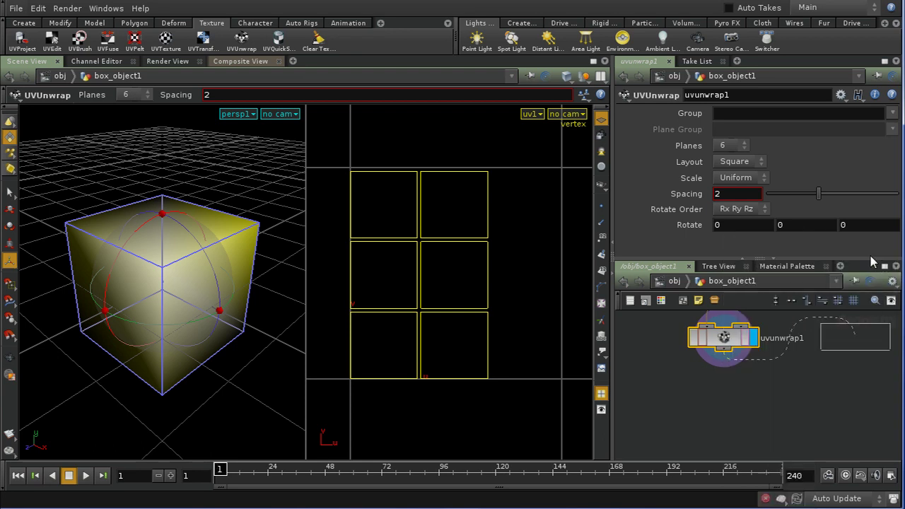
pyautogui.click(726, 393)
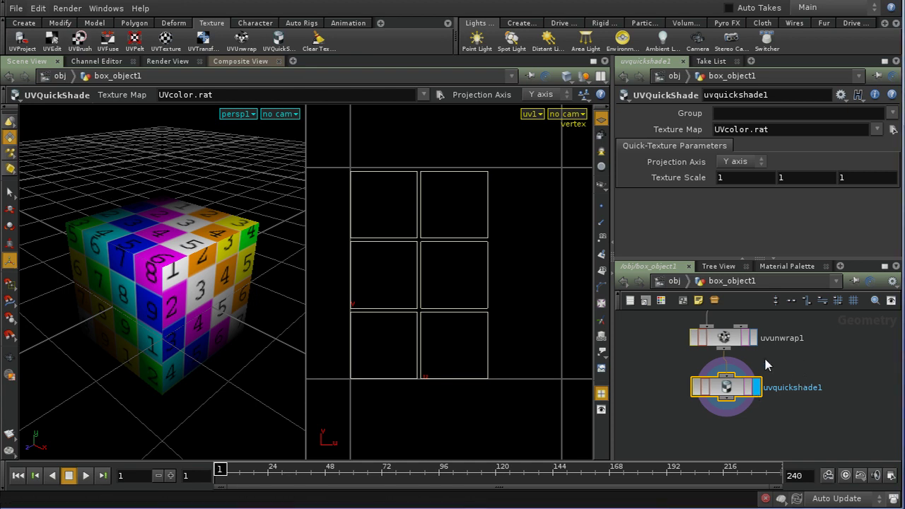
pyautogui.moveTo(726, 398); pyautogui.dragTo(724, 427)
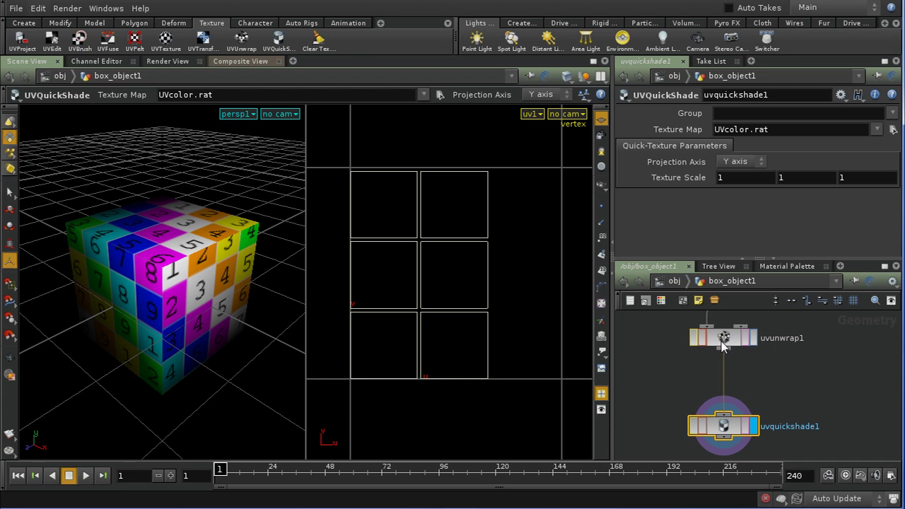
# Insert a UVEdit for all box faces between the UVUnwrap and UVQuickShade nodes.
pyautogui.click(736, 337)
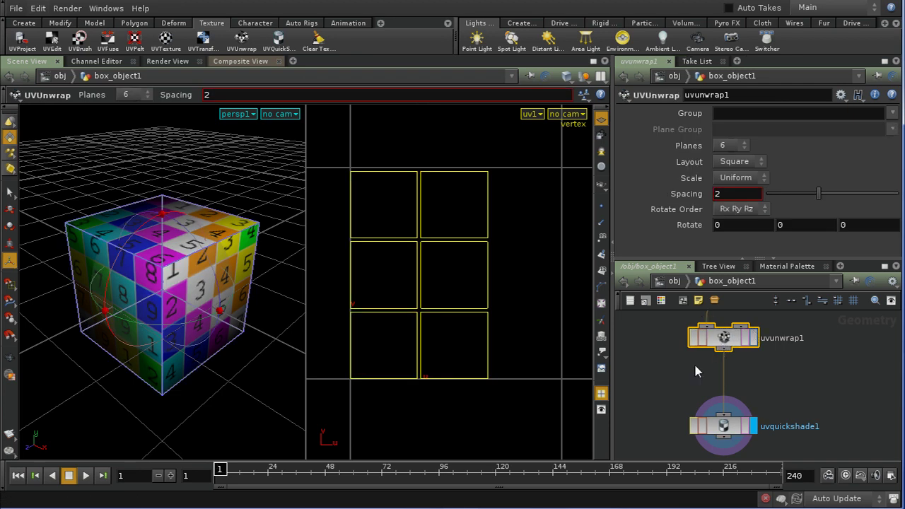
pyautogui.click(51, 43)
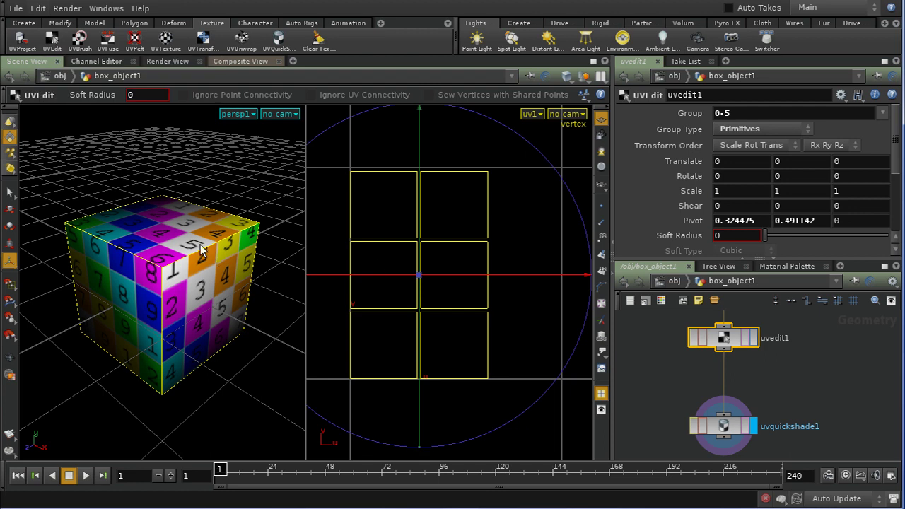
# Select the two front edges of the box's top face in turn to find their matching edges in the UV layout.
pyautogui.press('s')
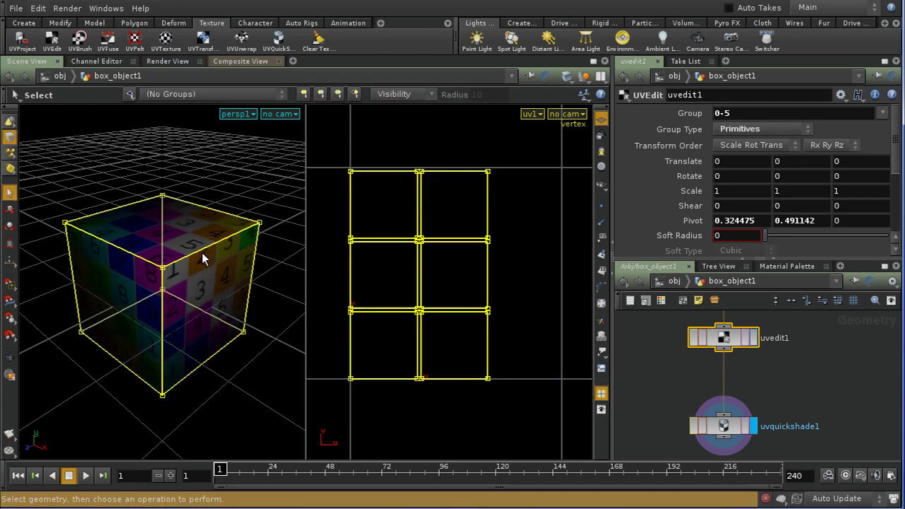
pyautogui.click(142, 259)
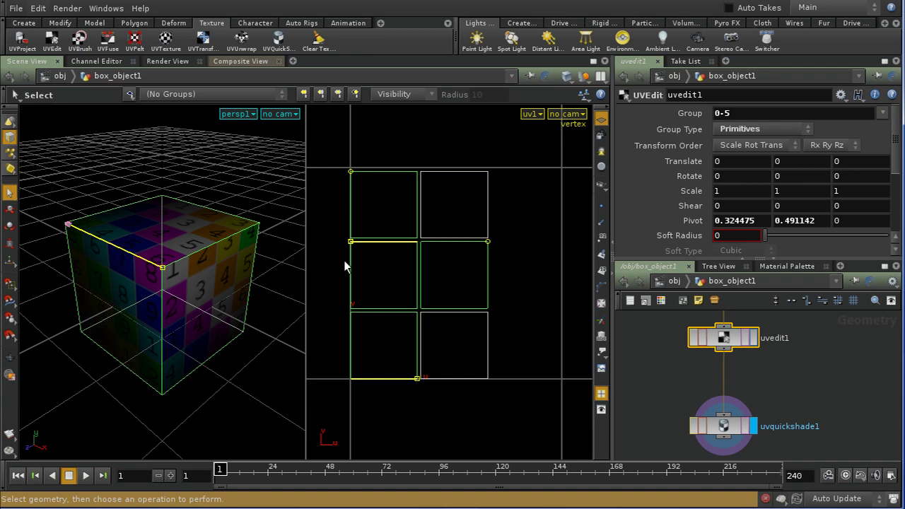
pyautogui.click(211, 242)
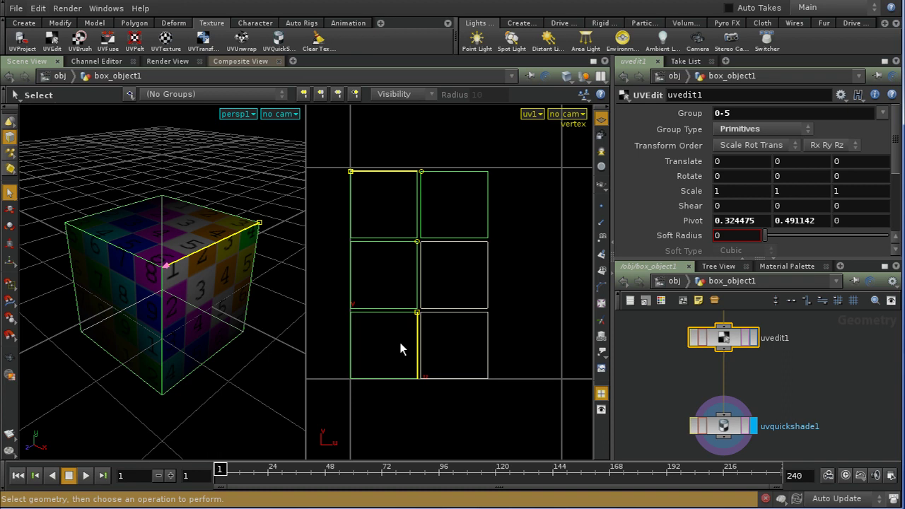
# Use UVEdit on the top face only, moving its UVs up by about 1.0 in V and rotating them about -88.6 degrees.
pyautogui.press('n')
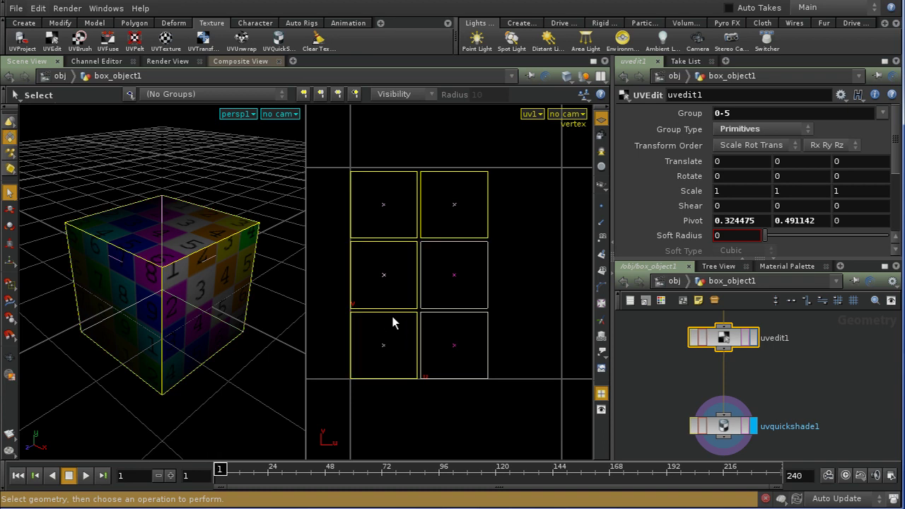
pyautogui.click(390, 318)
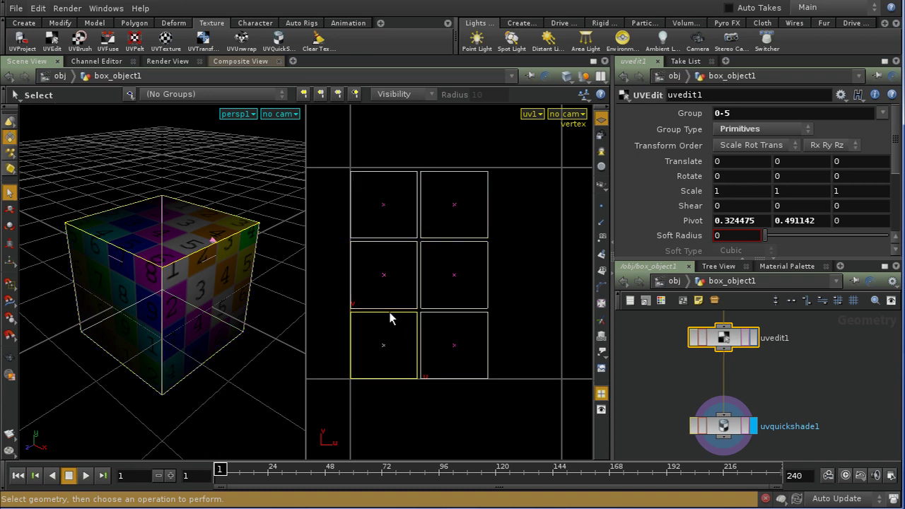
pyautogui.press('Return')
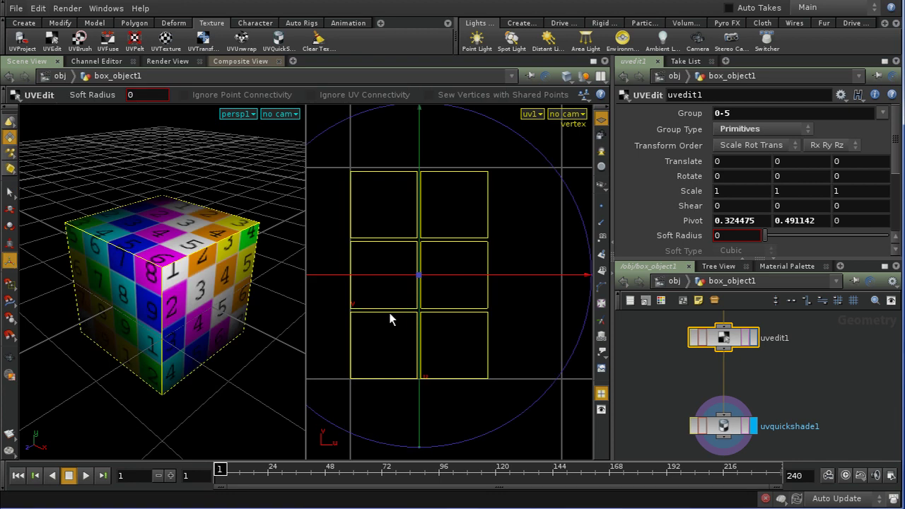
pyautogui.click(389, 315)
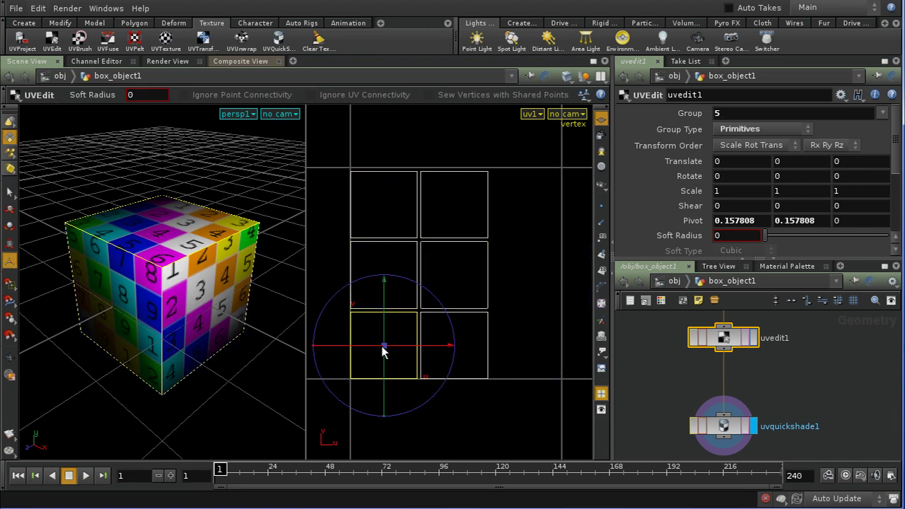
pyautogui.moveTo(382, 346); pyautogui.dragTo(384, 133)
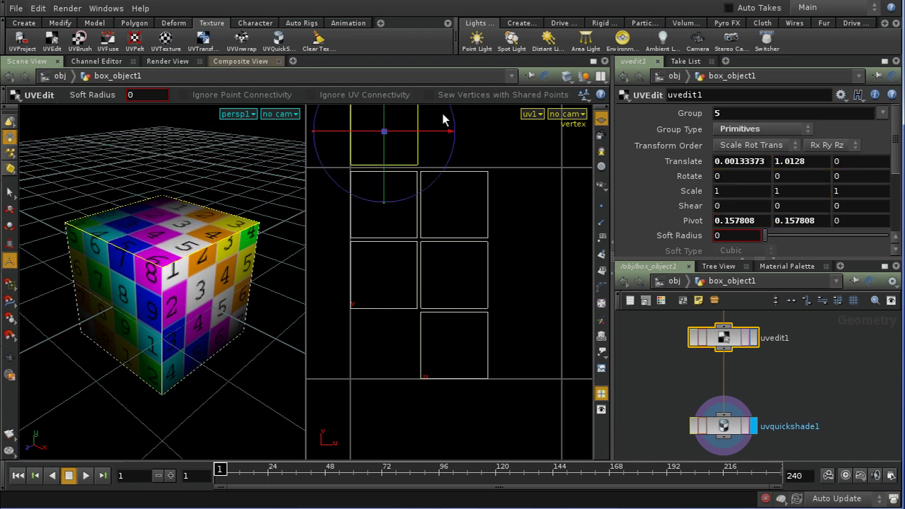
pyautogui.moveTo(457, 133); pyautogui.dragTo(392, 197)
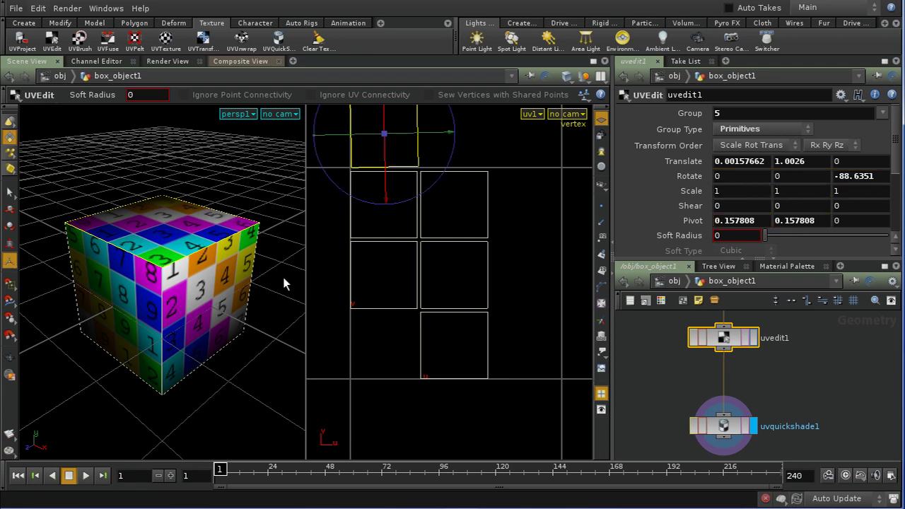
# Select the top face's front-right edge and the adjoining rear vertical edge to compare where each lies in the UV layout.
pyautogui.press('s')
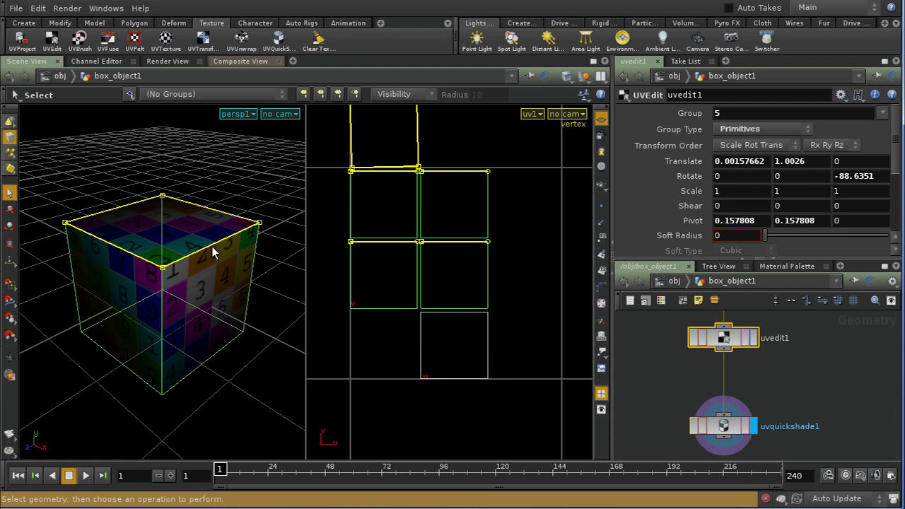
pyautogui.click(211, 246)
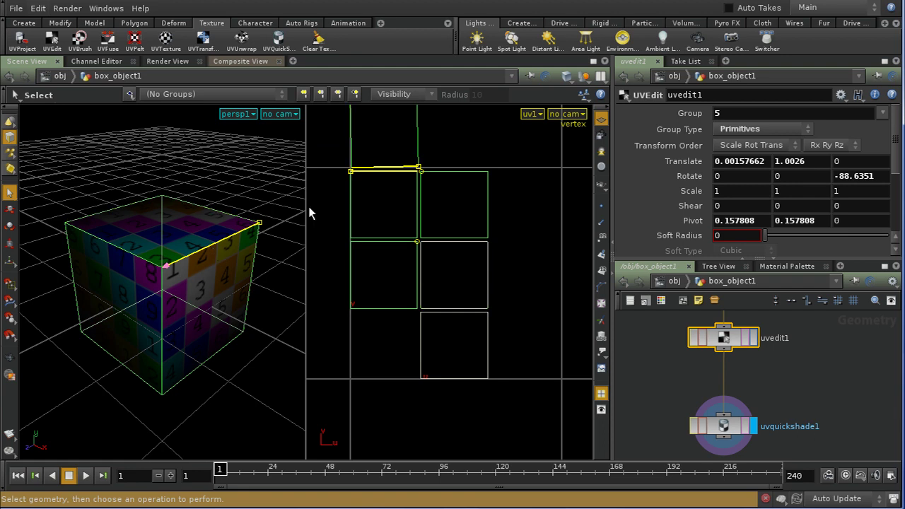
pyautogui.click(418, 214)
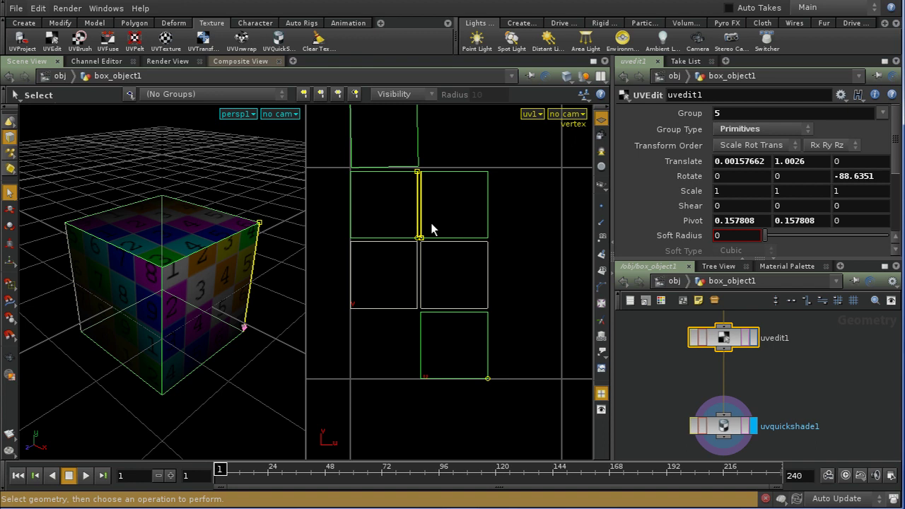
# Match the box's front vertical edge in the UV layout and move the front-left face's UVs about -0.333 in U and 0.331 in V.
pyautogui.click(350, 206)
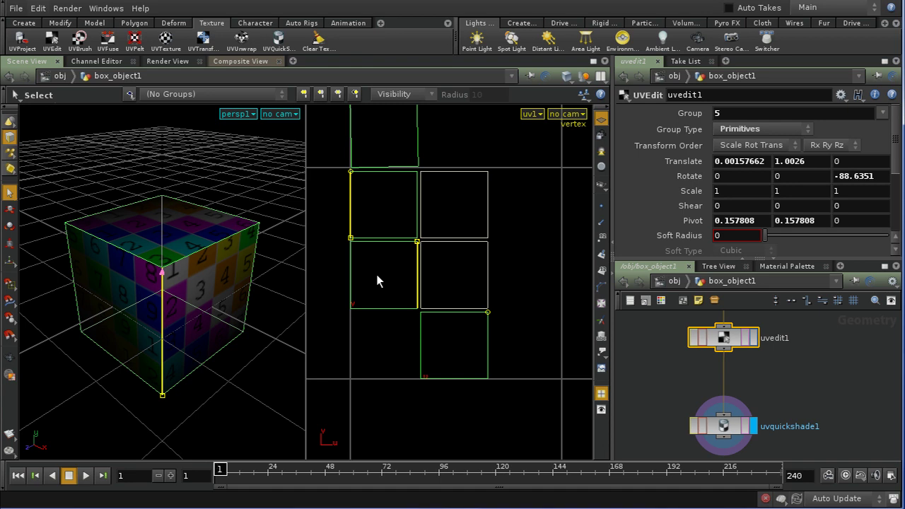
pyautogui.press('Return')
pyautogui.click(372, 242)
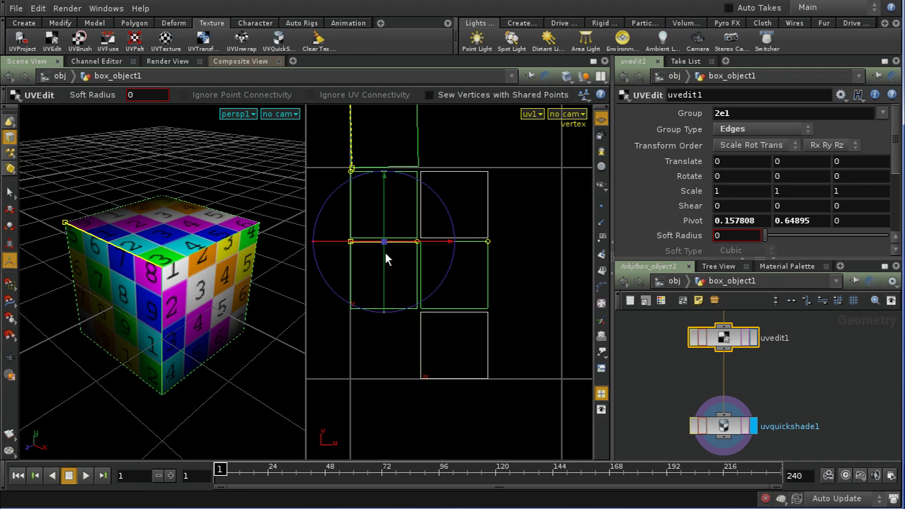
pyautogui.press('4')
pyautogui.click(377, 243)
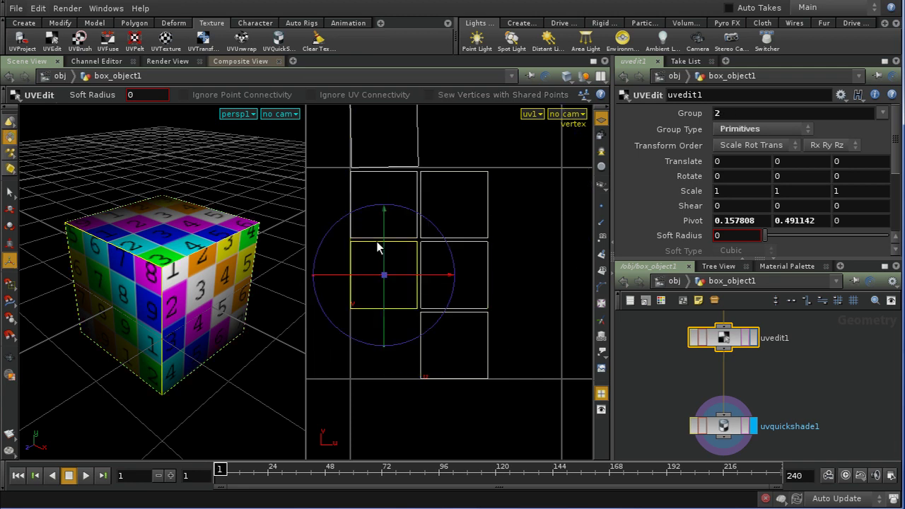
pyautogui.moveTo(384, 275); pyautogui.dragTo(314, 207)
pyautogui.press('r')
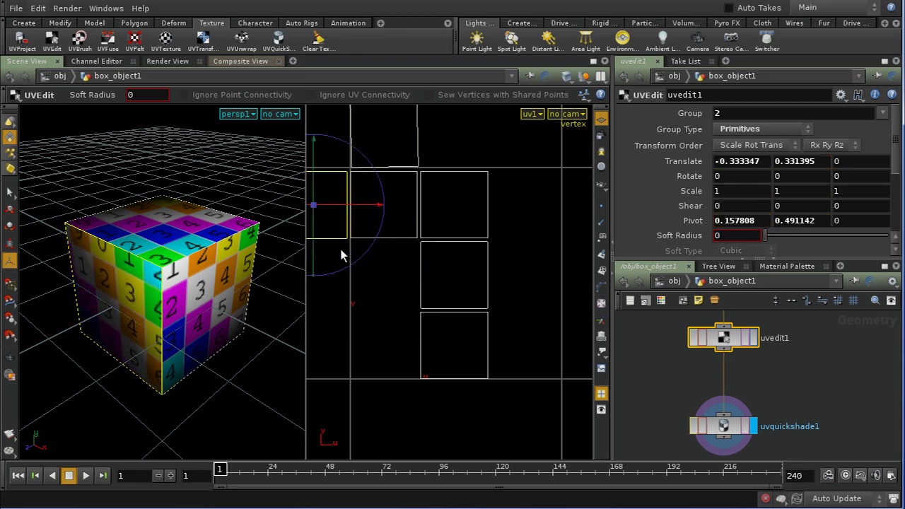
# Try rotating the front-left face's UVs about 180 degrees and check the vertical edge it shares with the front-right face.
pyautogui.moveTo(347, 266); pyautogui.dragTo(264, 121)
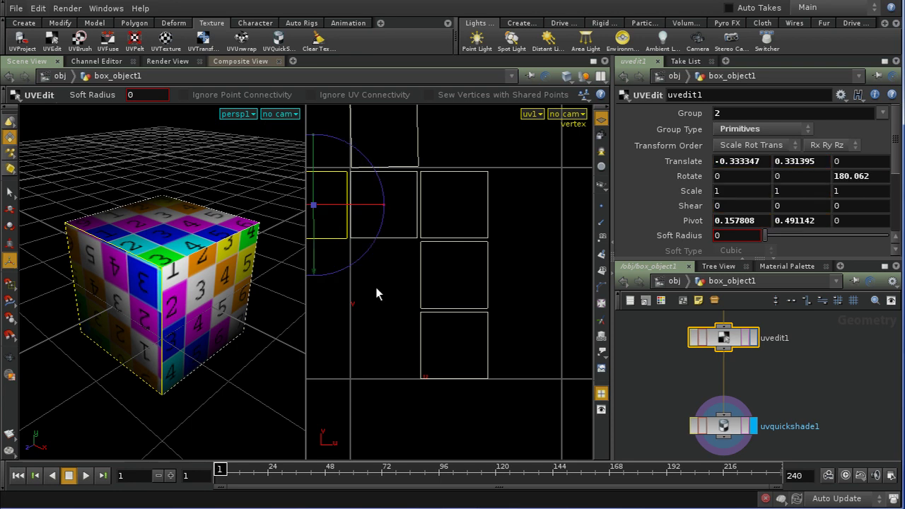
pyautogui.press('3')
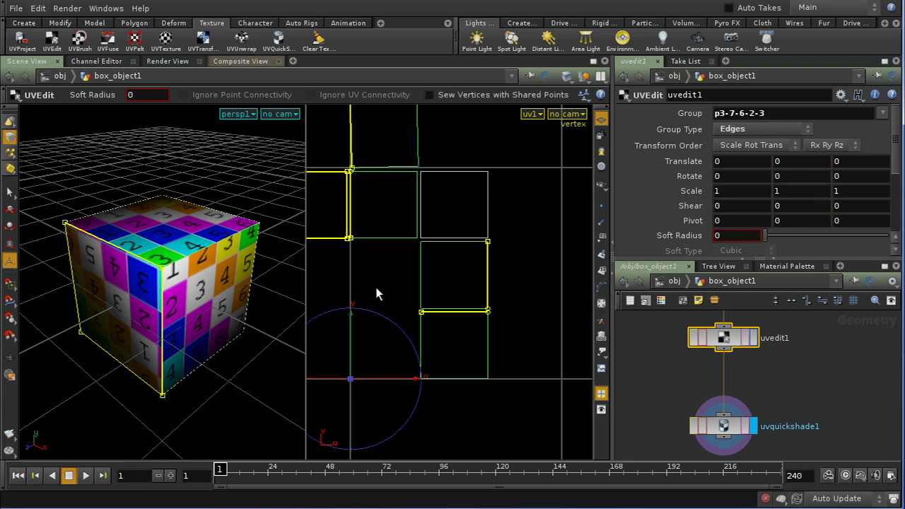
pyautogui.click(351, 207)
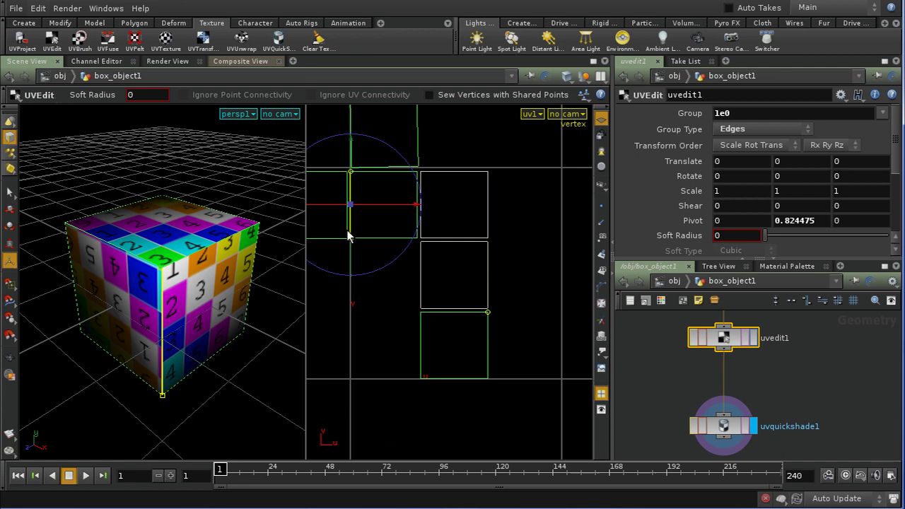
pyautogui.press('space')
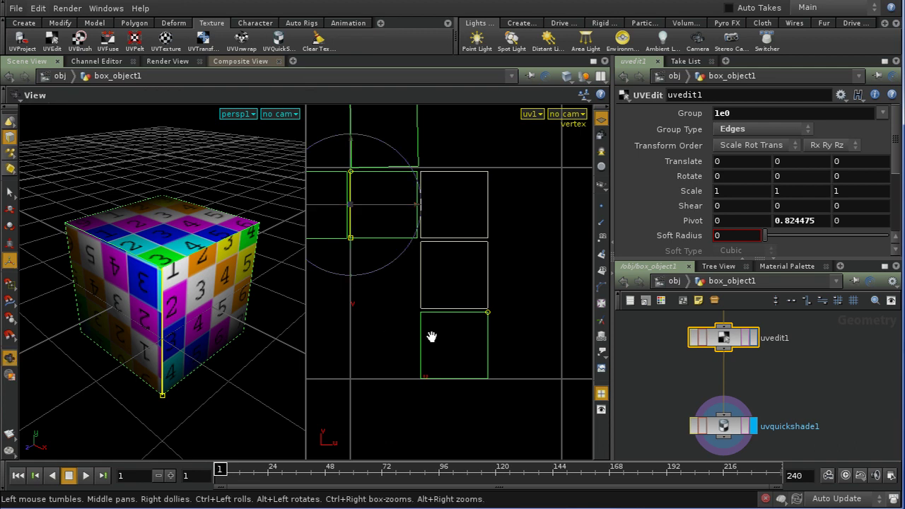
pyautogui.moveTo(372, 319); pyautogui.dragTo(416, 339, button='middle')
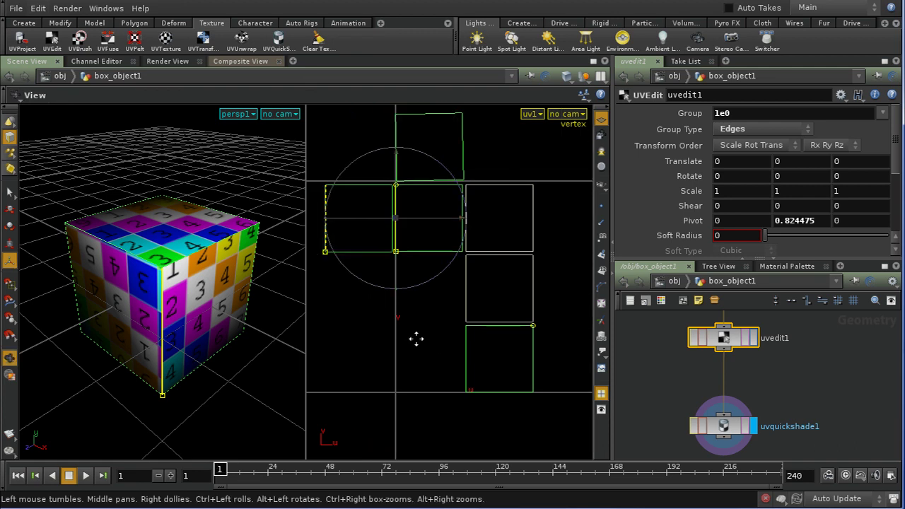
# Rotate the front-left face's UVs back by about -179.8 degrees and check the shared front vertical edge again.
pyautogui.press('4')
pyautogui.click(354, 193)
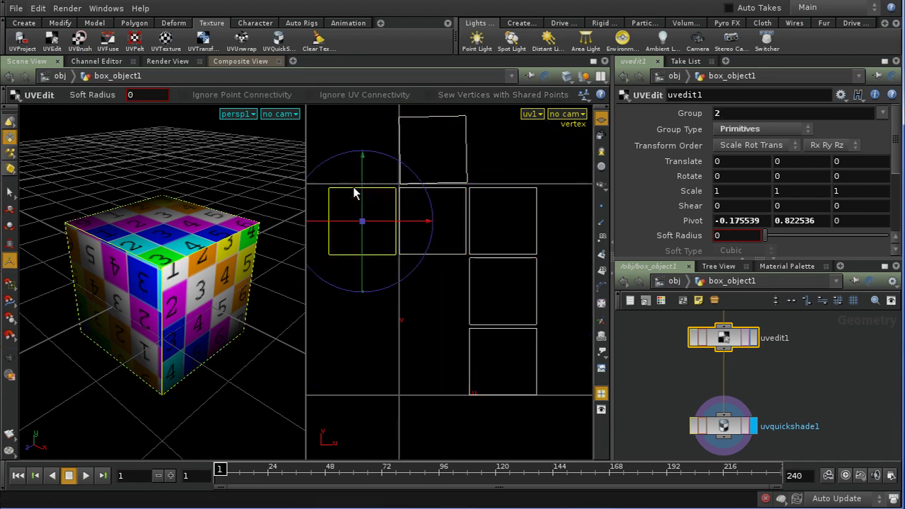
pyautogui.moveTo(342, 162); pyautogui.dragTo(417, 331)
pyautogui.press('s')
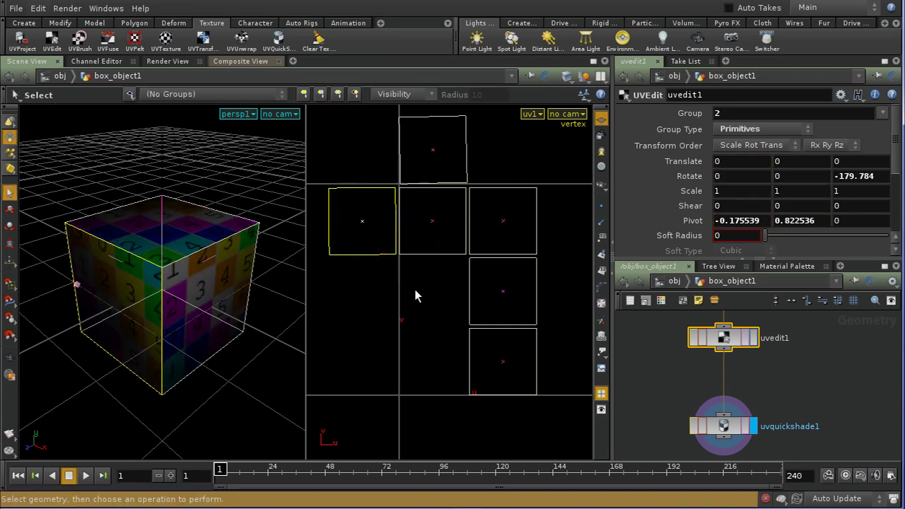
pyautogui.click(398, 223)
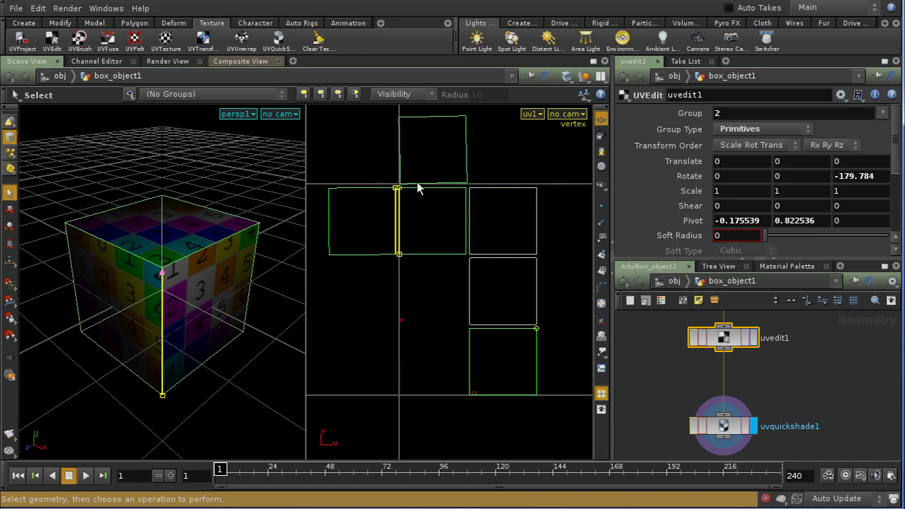
# Match the front-right face's bottom edge, then move the bottom face's UVs about -0.339 in U and 0.330 in V and rotate them about 90.2 degrees.
pyautogui.click(436, 253)
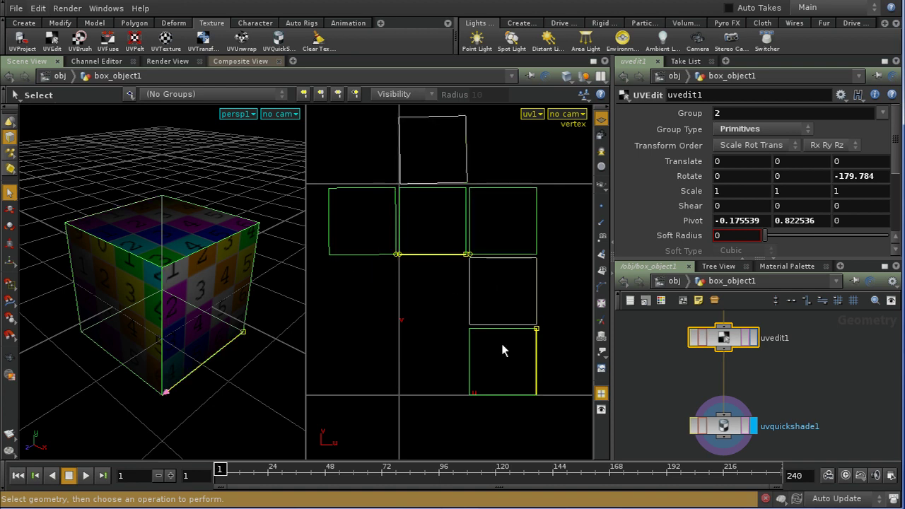
pyautogui.press('4')
pyautogui.press('n')
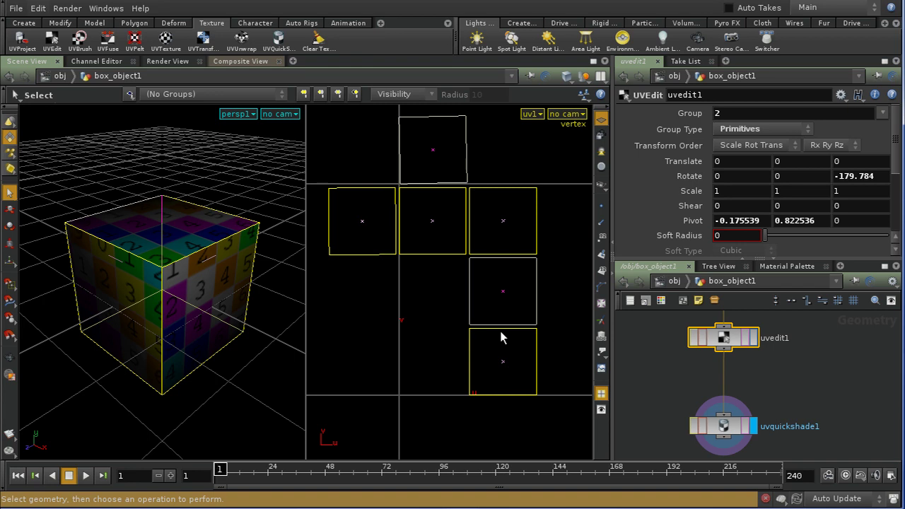
pyautogui.press('Return')
pyautogui.click(500, 330)
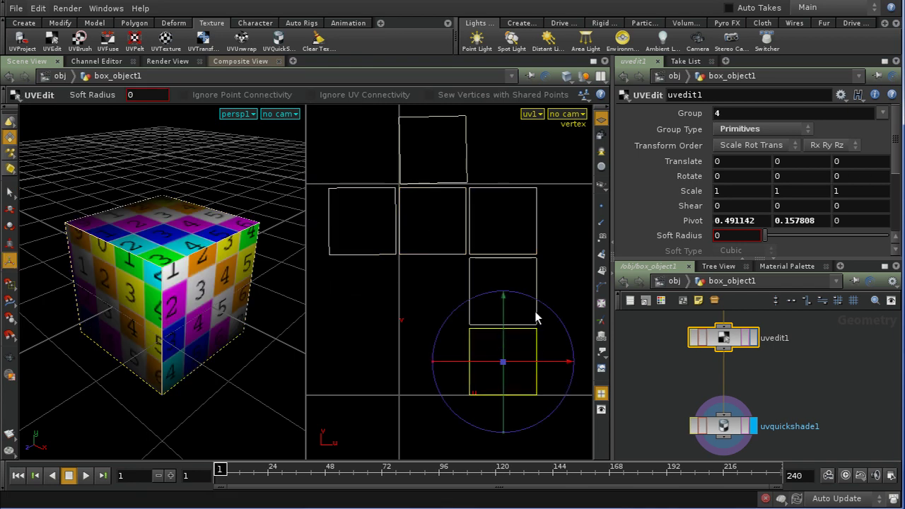
pyautogui.moveTo(531, 298); pyautogui.dragTo(430, 333)
pyautogui.moveTo(504, 365); pyautogui.dragTo(432, 292)
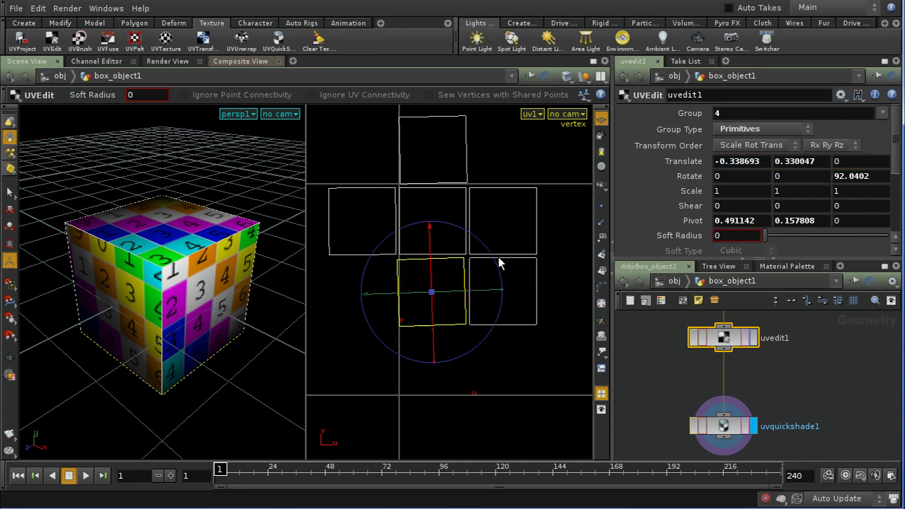
pyautogui.moveTo(495, 259); pyautogui.dragTo(498, 267)
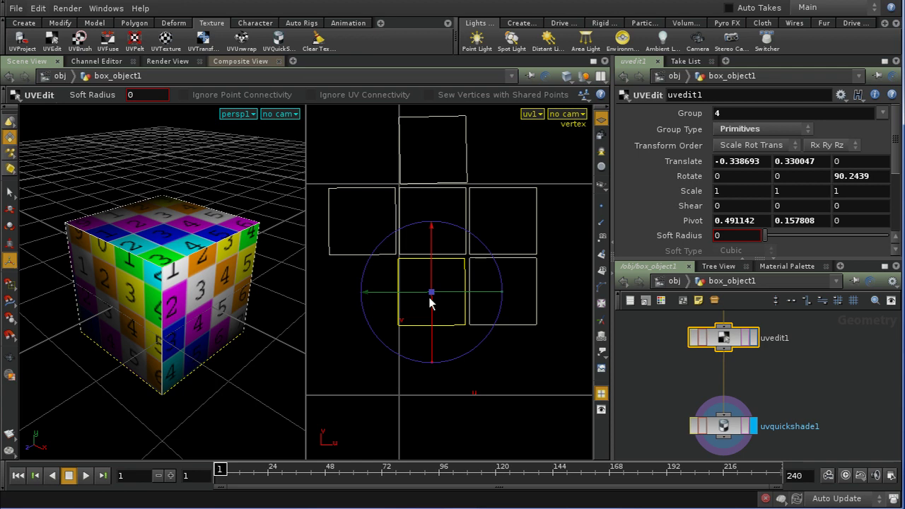
# Check the edge shared by the bottom and front-right faces, then examine the checker texture across the box from another angle.
pyautogui.press('3')
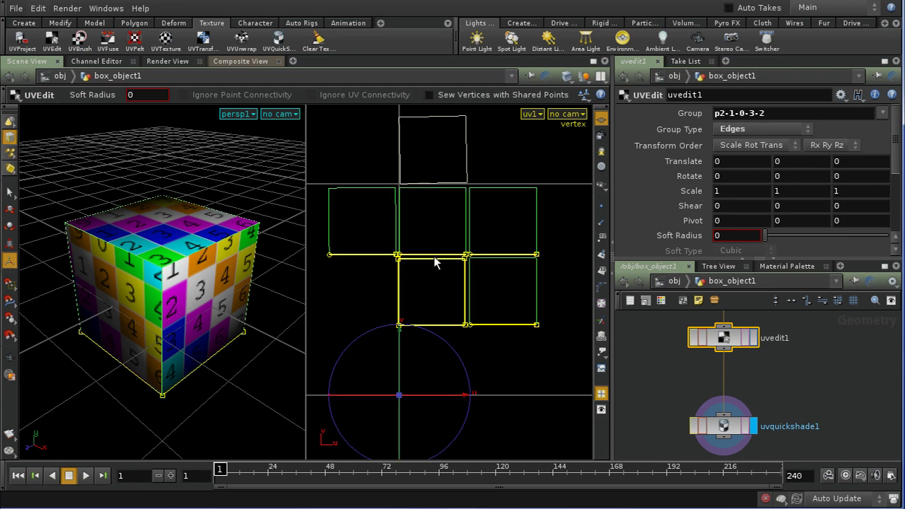
pyautogui.click(433, 256)
pyautogui.click(550, 361)
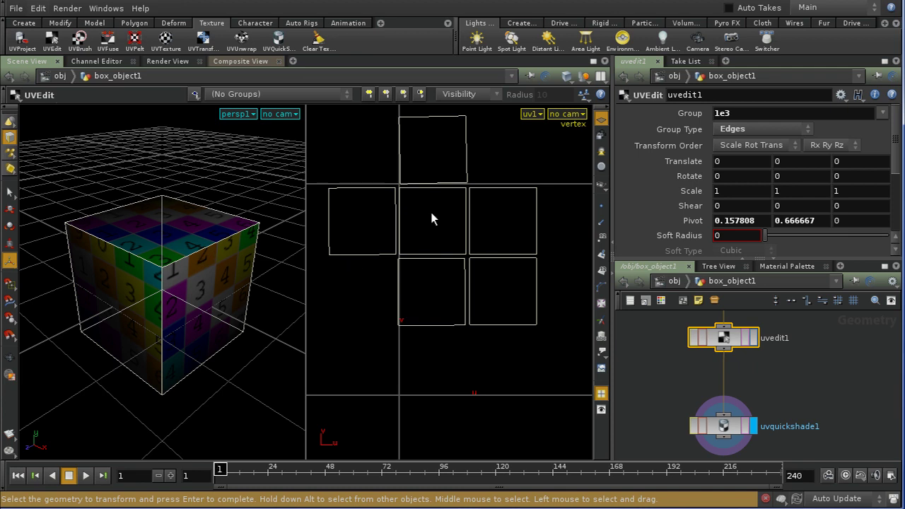
pyautogui.press('4')
pyautogui.click(429, 193)
pyautogui.press('Escape')
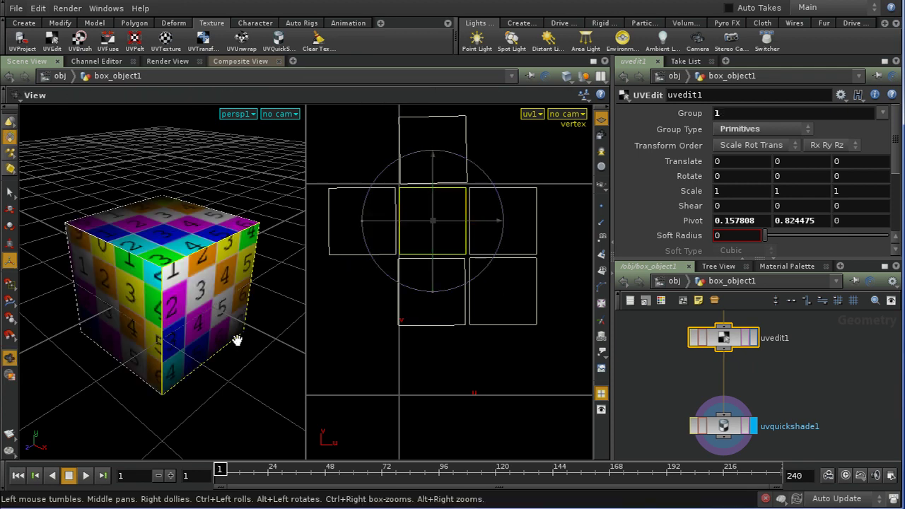
pyautogui.moveTo(237, 340); pyautogui.dragTo(181, 331)
pyautogui.press('Return')
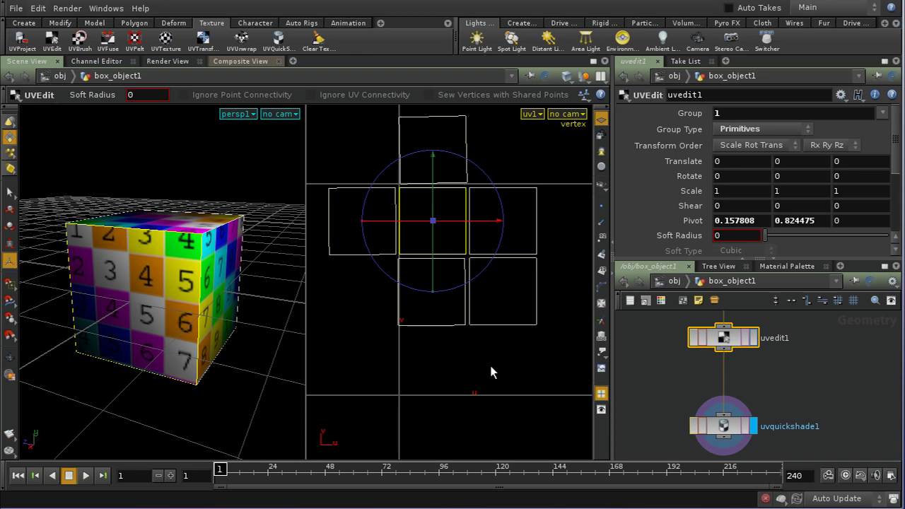
pyautogui.press('s')
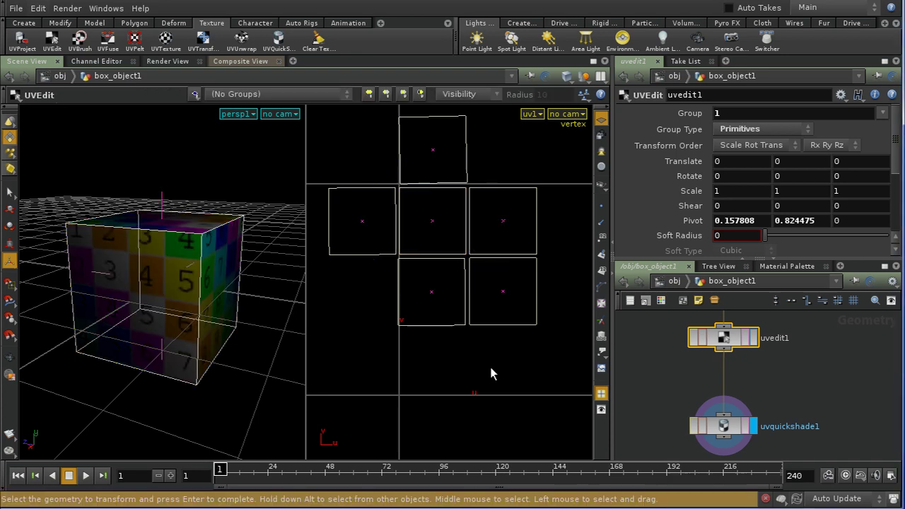
pyautogui.click(10, 193)
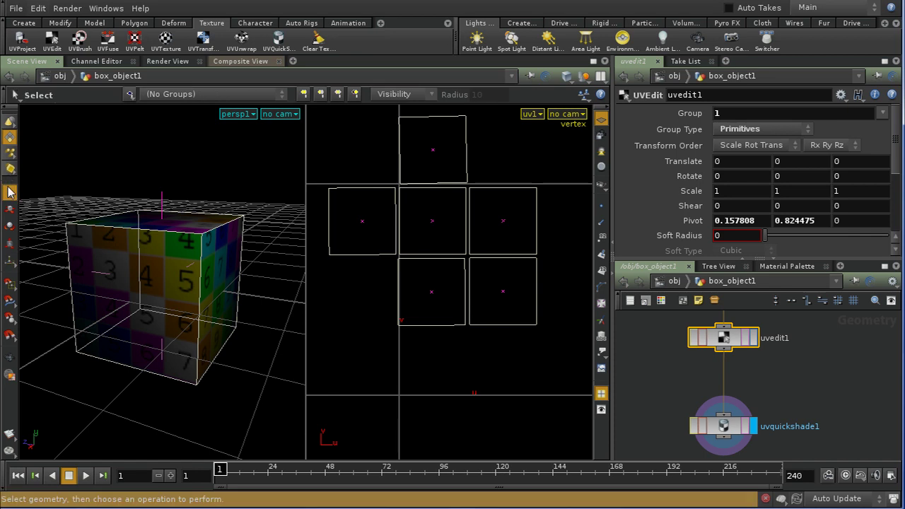
pyautogui.click(10, 138)
pyautogui.click(36, 185)
pyautogui.moveTo(474, 259); pyautogui.dragTo(471, 267)
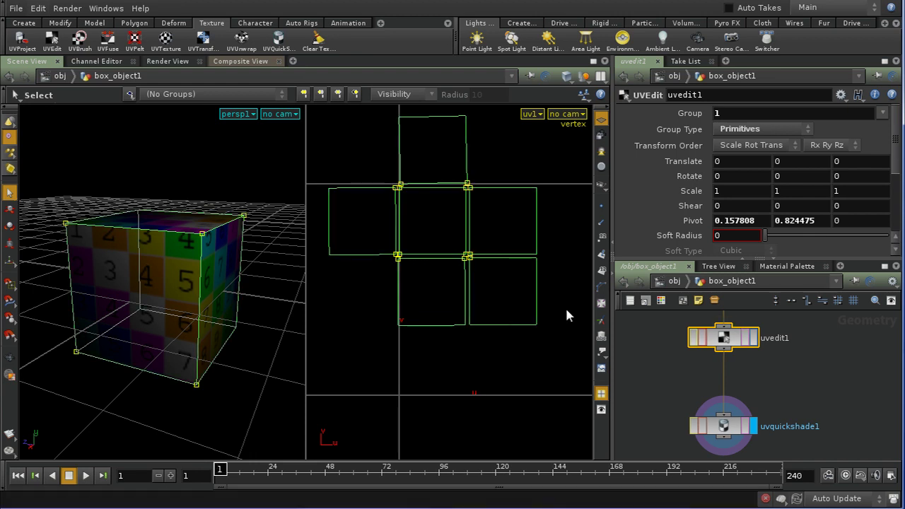
pyautogui.press('4')
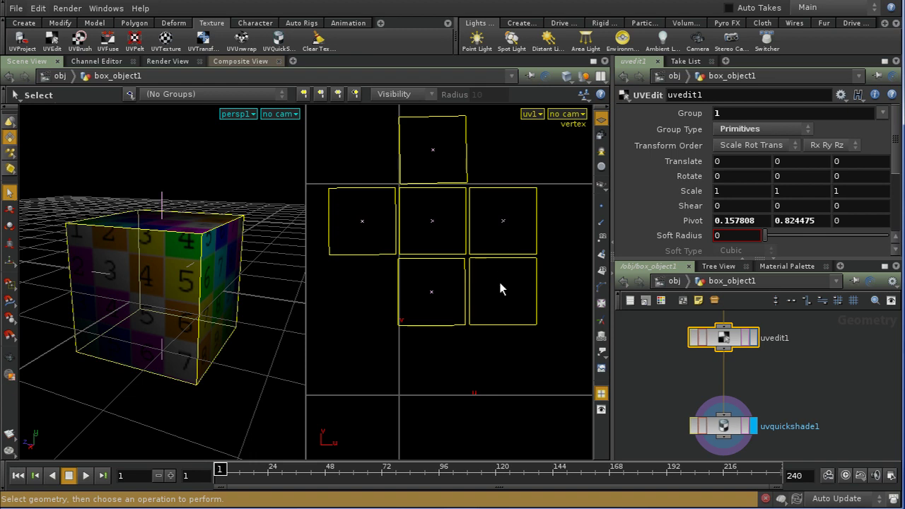
pyautogui.press('Return')
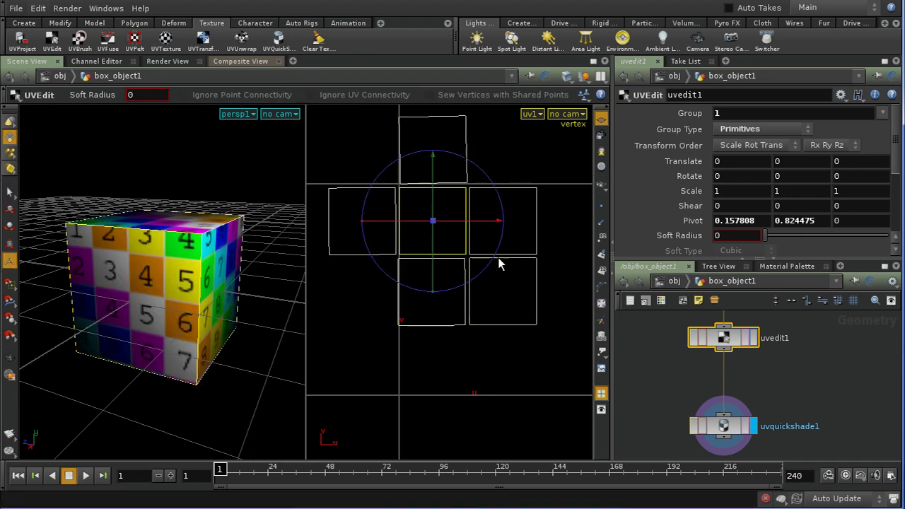
# Move the UVs of the face beside the bottom face away from the cross layout, about 0.173 in U and -0.204 in V.
pyautogui.click(510, 263)
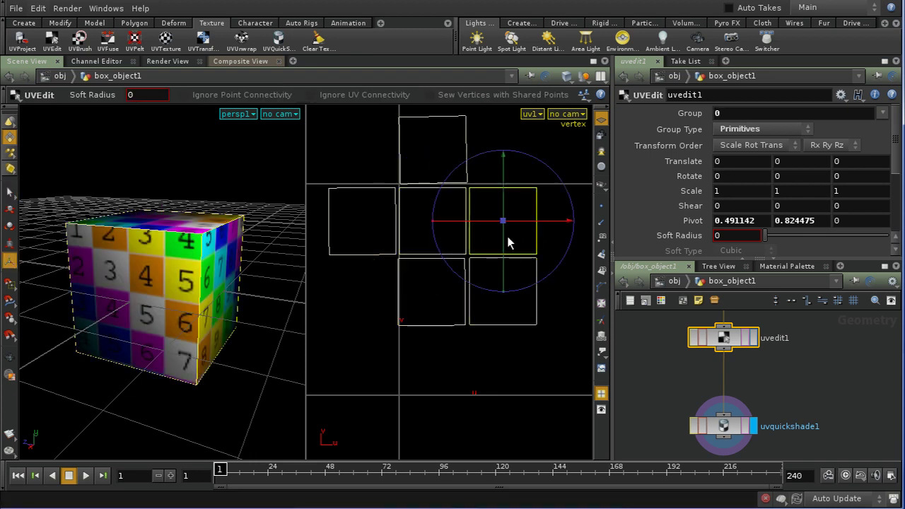
pyautogui.click(514, 267)
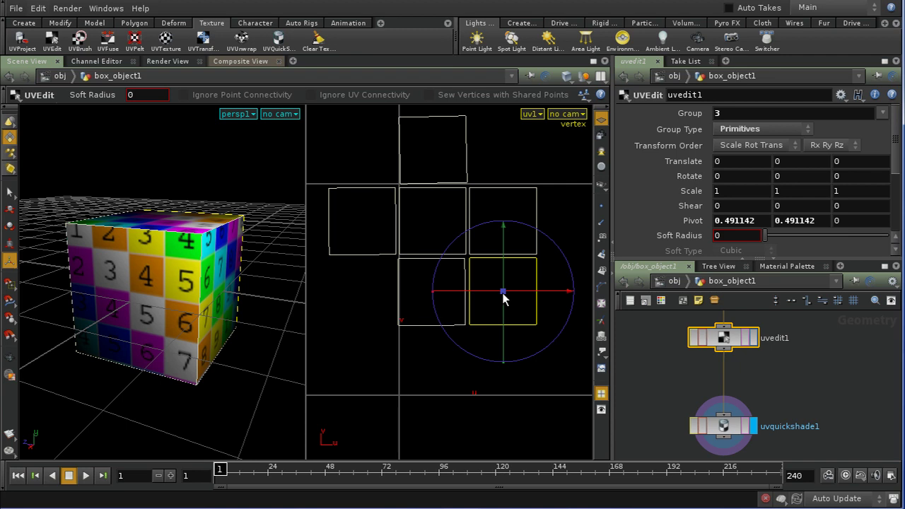
pyautogui.moveTo(503, 292); pyautogui.dragTo(540, 335)
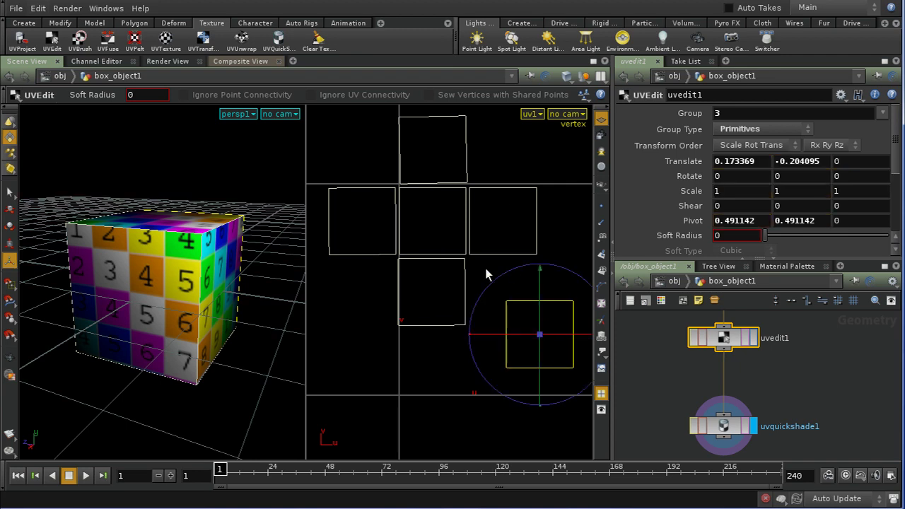
# Select the UV vertices around the central face where the adjoining faces meet and apply UVFuse to them.
pyautogui.rightClick(10, 138)
pyautogui.click(35, 182)
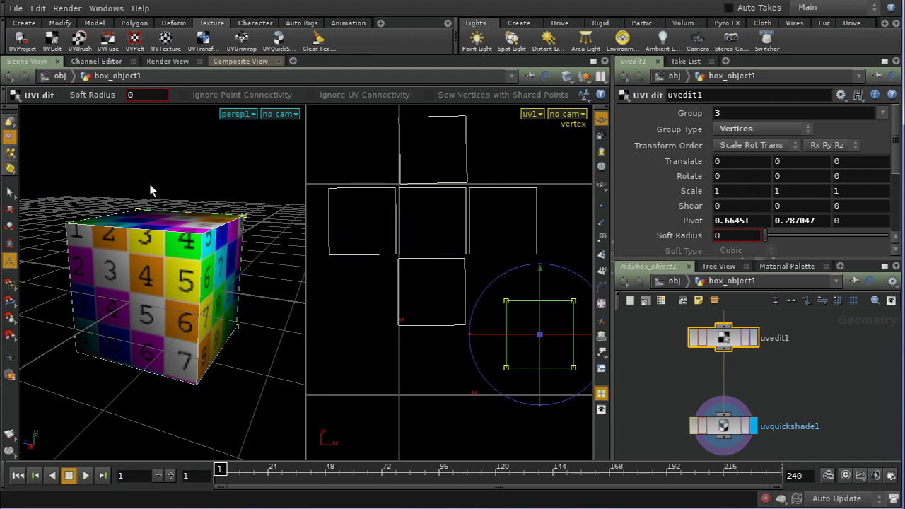
pyautogui.click(10, 192)
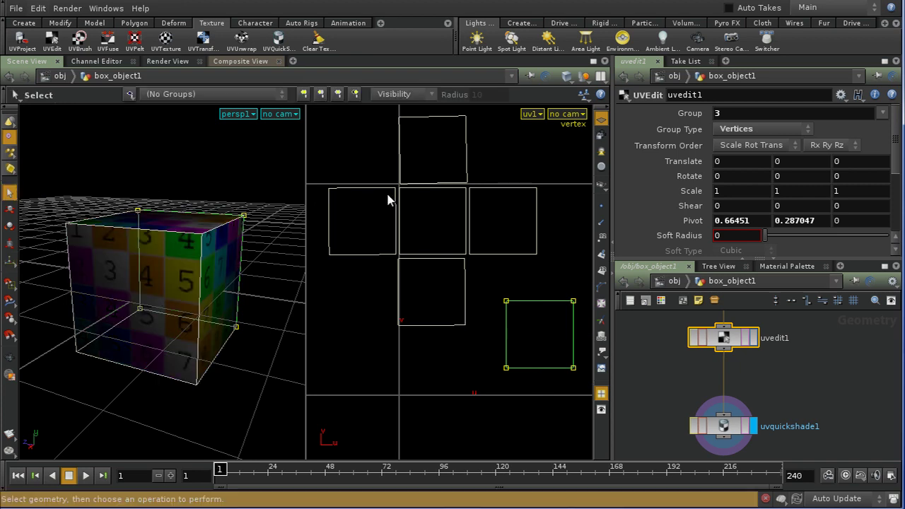
pyautogui.moveTo(439, 227); pyautogui.dragTo(473, 267)
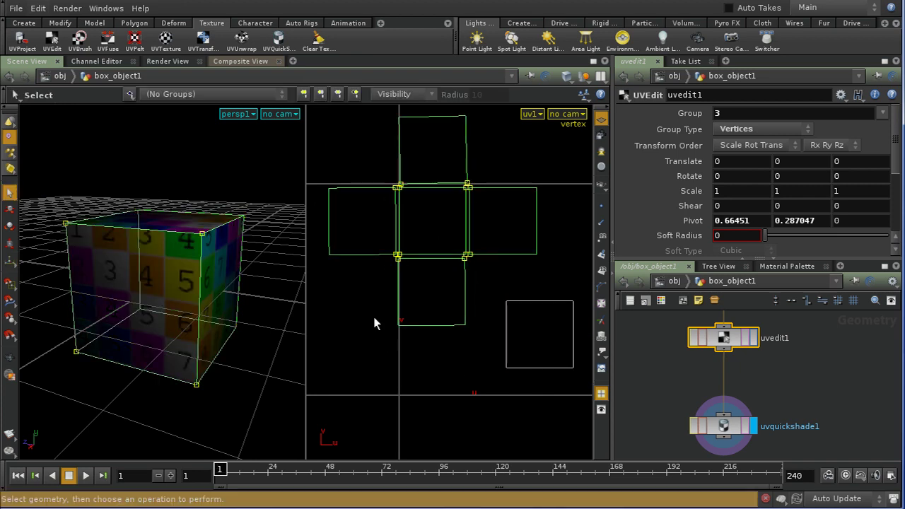
pyautogui.click(111, 42)
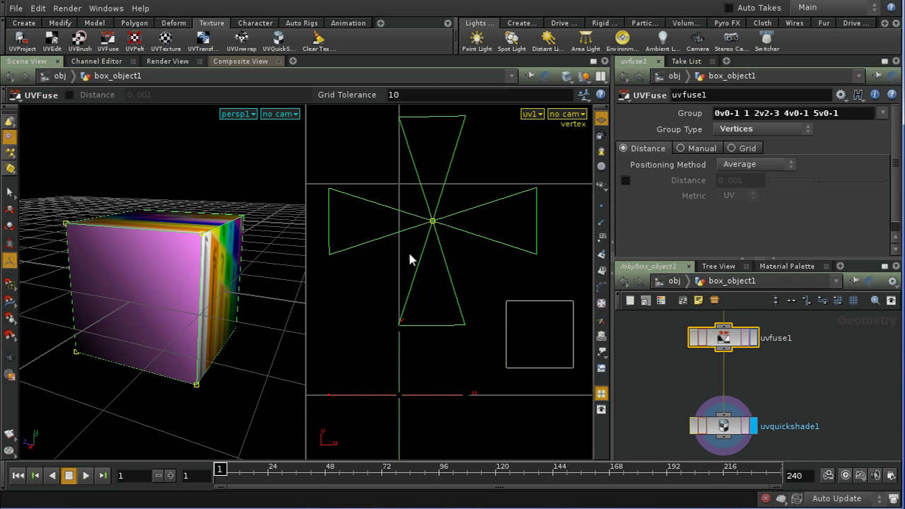
# Switch the UVFuse to Grid mode and set the grid spacing to 0.3 in all three fields.
pyautogui.click(738, 164)
pyautogui.click(737, 169)
pyautogui.click(733, 149)
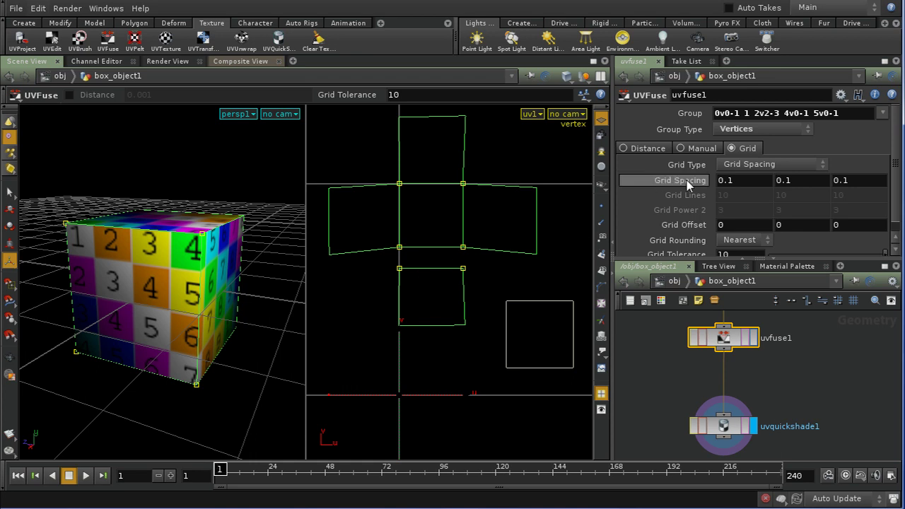
pyautogui.moveTo(687, 180); pyautogui.dragTo(713, 190, button='middle')
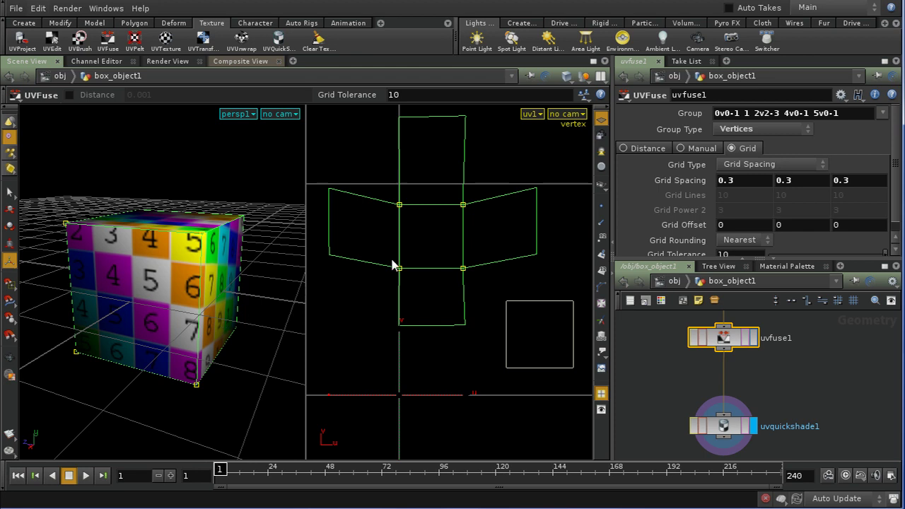
# Examine the checker texture across the box's faces from several angles, with the central UV face selected, then clear the selection.
pyautogui.press('s')
pyautogui.press('3')
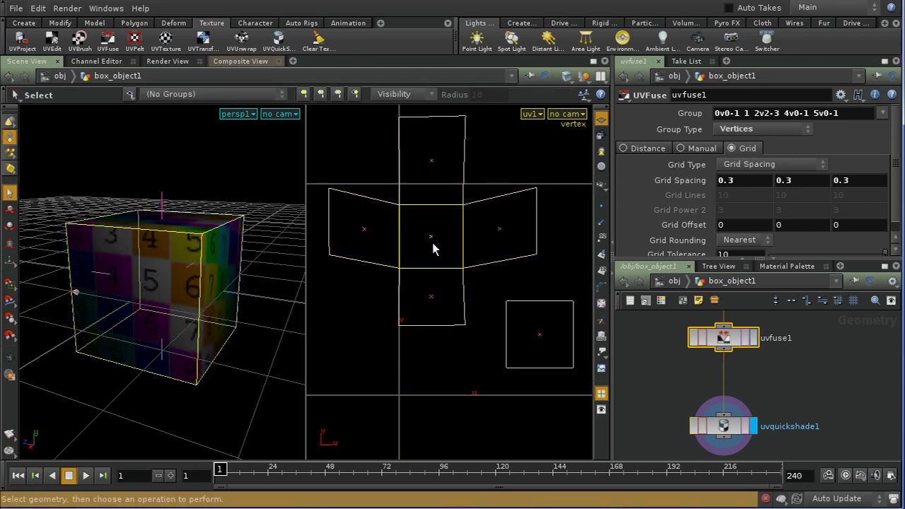
pyautogui.press('Escape')
pyautogui.moveTo(234, 309); pyautogui.dragTo(309, 308)
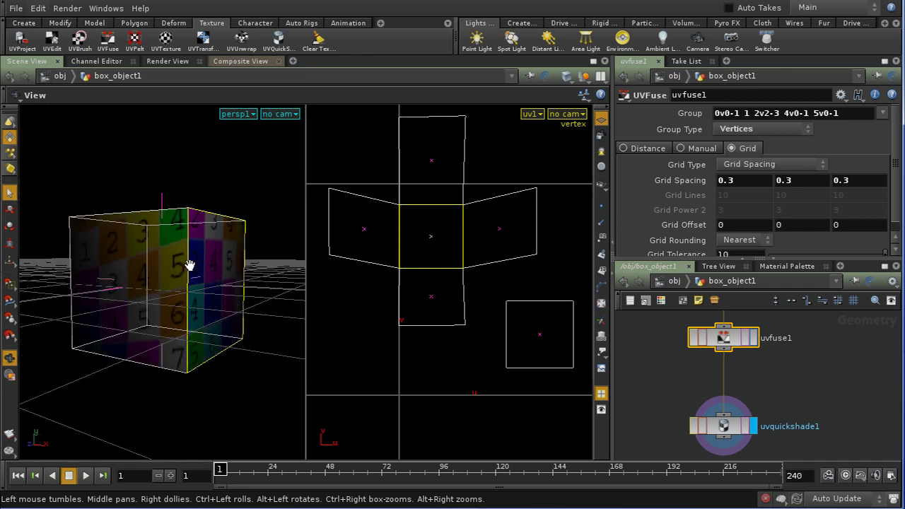
pyautogui.moveTo(240, 351); pyautogui.dragTo(182, 297)
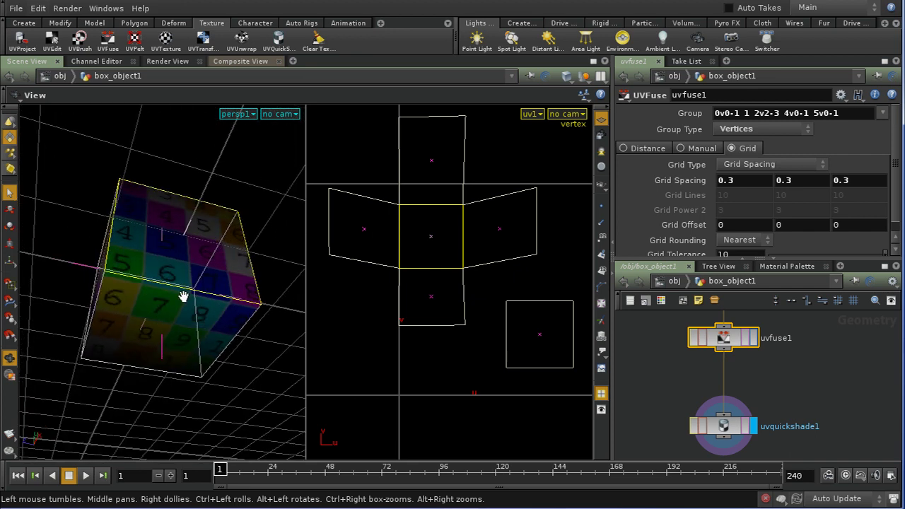
pyautogui.moveTo(204, 252); pyautogui.dragTo(178, 292)
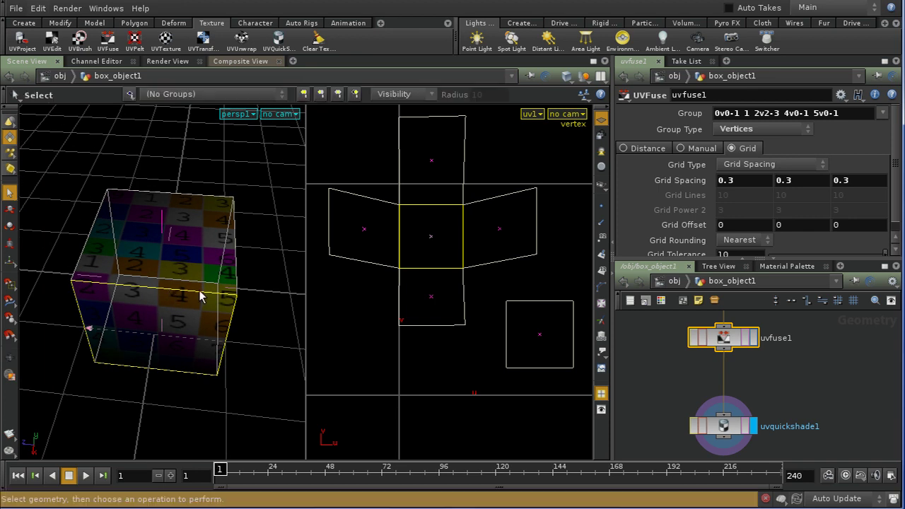
pyautogui.moveTo(263, 285); pyautogui.dragTo(261, 265)
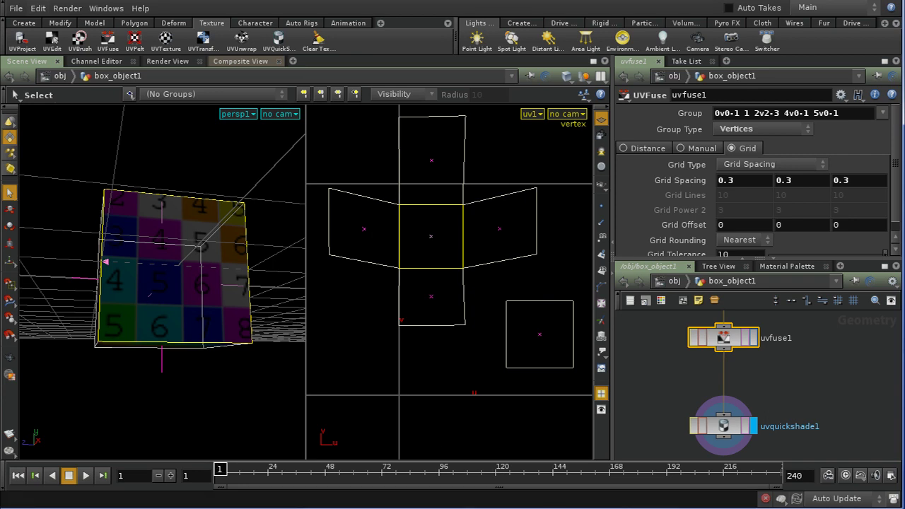
pyautogui.click(488, 347)
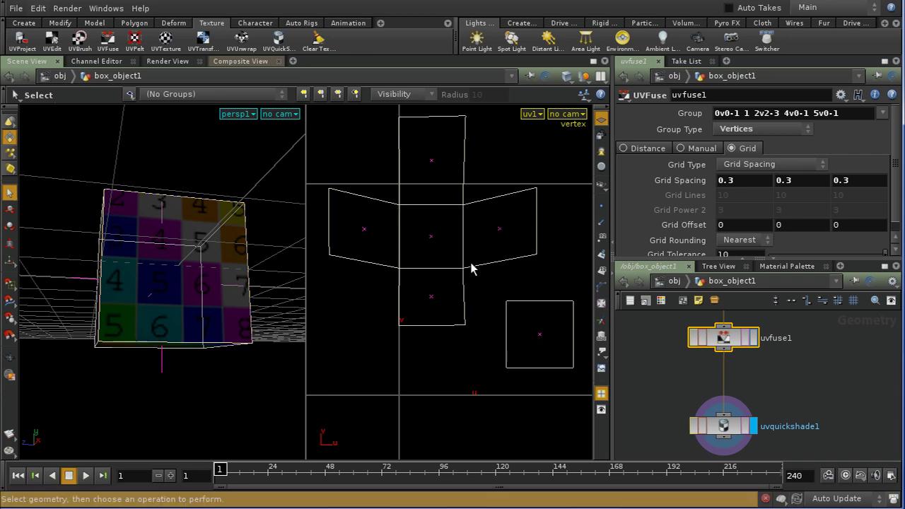
# Choose UVcolor.rat from $HFS/houdini/pic as the viewport background image file in the display options.
pyautogui.press('d')
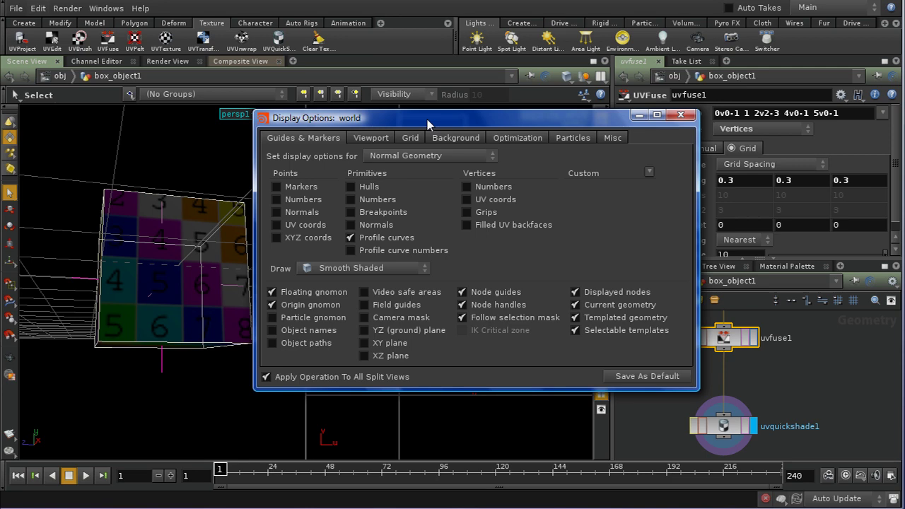
pyautogui.moveTo(427, 124); pyautogui.dragTo(394, 132)
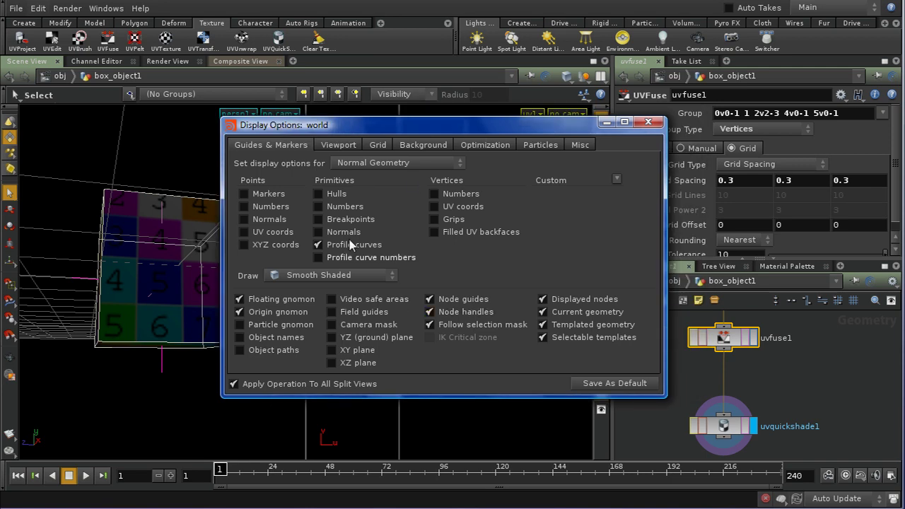
pyautogui.click(422, 145)
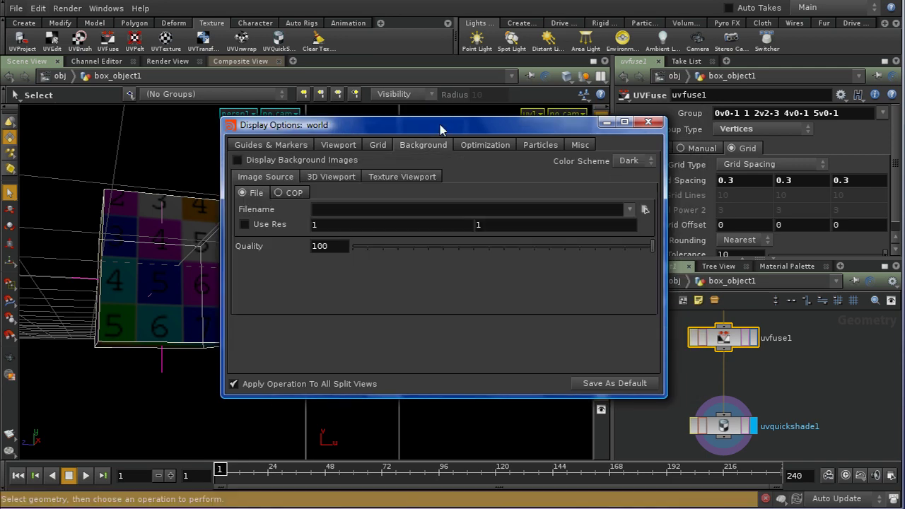
pyautogui.moveTo(440, 129); pyautogui.dragTo(421, 166)
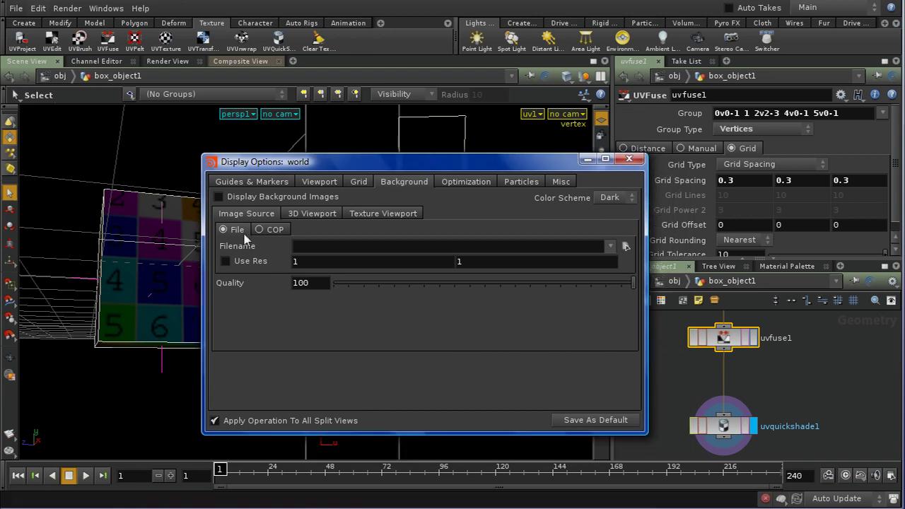
pyautogui.click(625, 246)
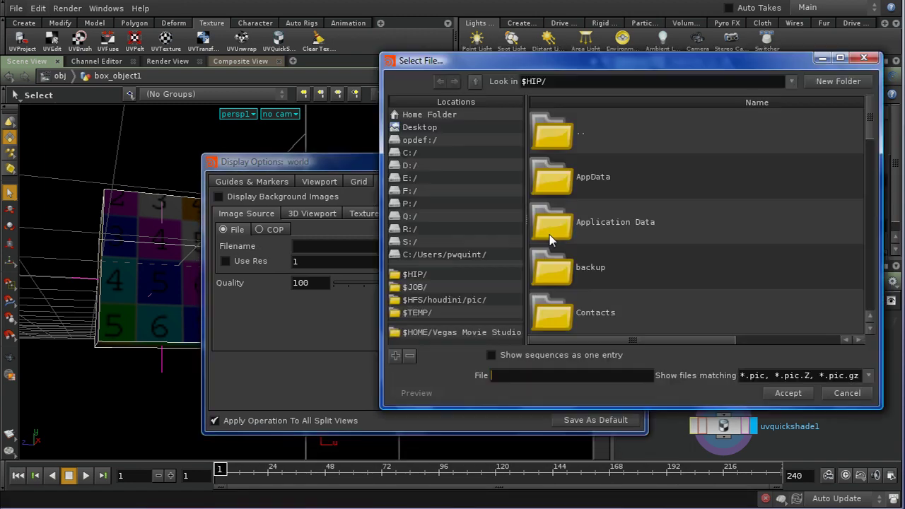
pyautogui.click(420, 300)
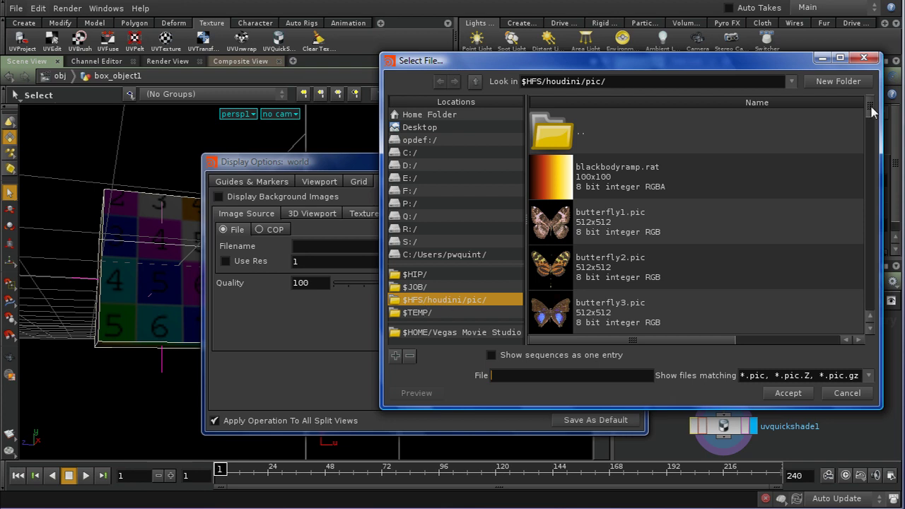
pyautogui.moveTo(874, 112); pyautogui.dragTo(887, 313)
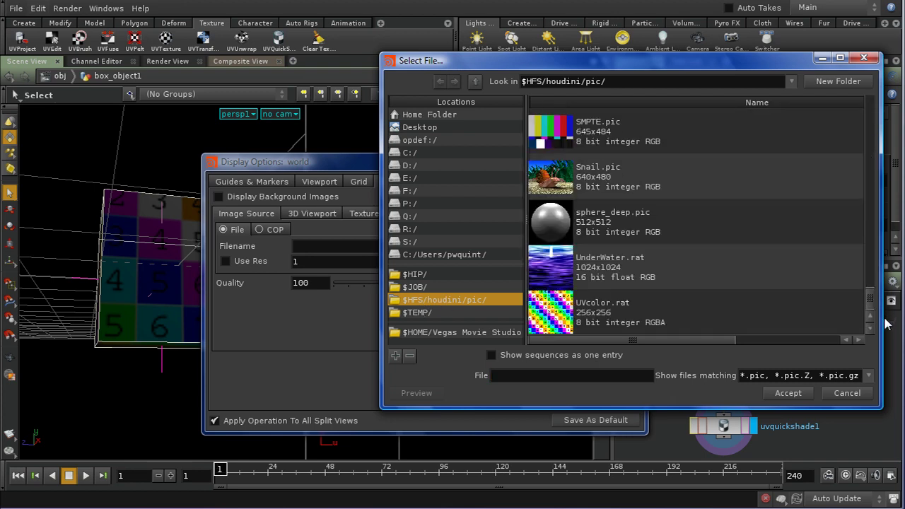
pyautogui.click(607, 305)
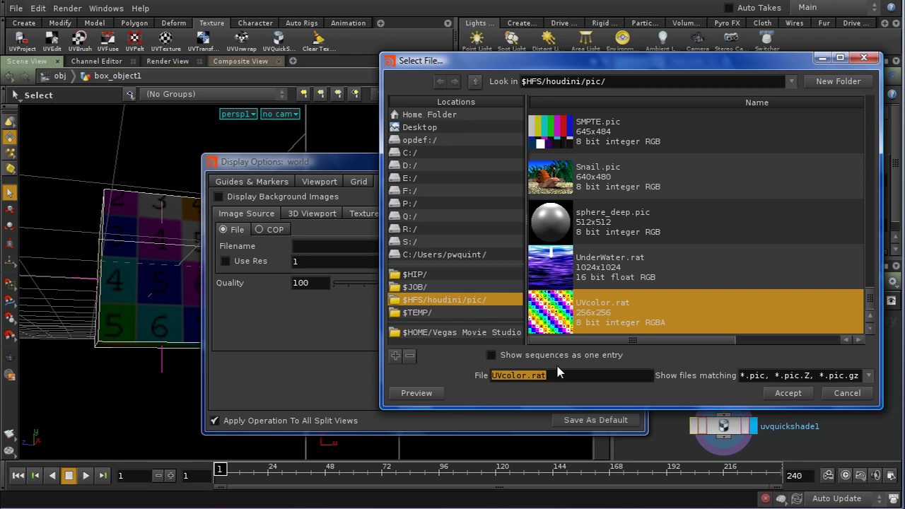
pyautogui.click(786, 394)
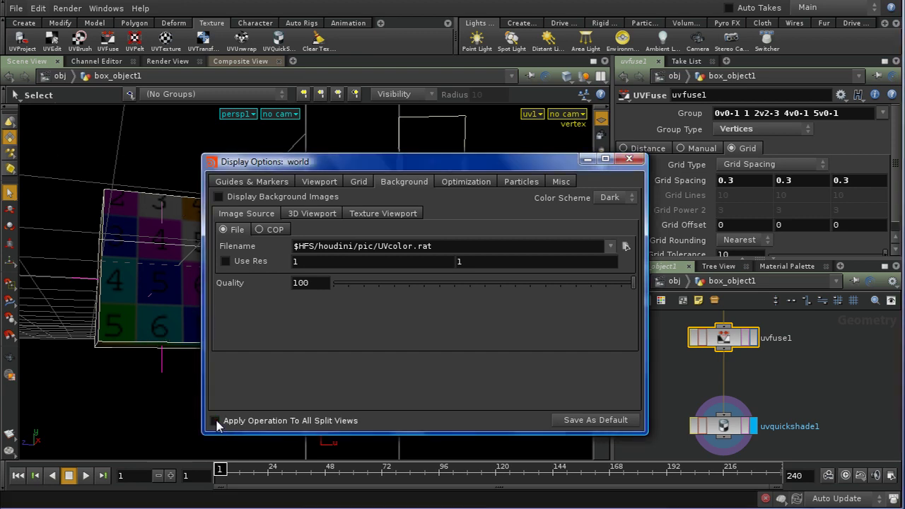
# Stop applying display options to all split views, enable background images for the UV view, and close the options.
pyautogui.click(216, 421)
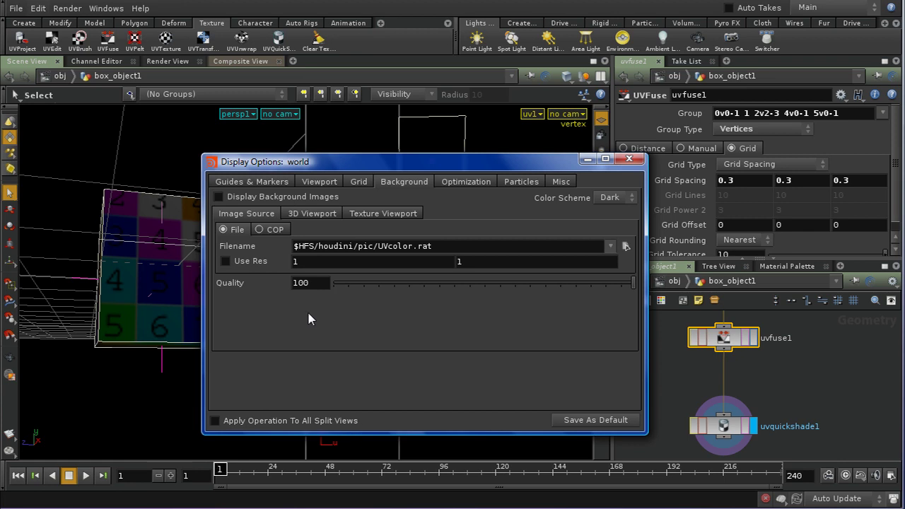
pyautogui.click(220, 197)
pyautogui.click(362, 215)
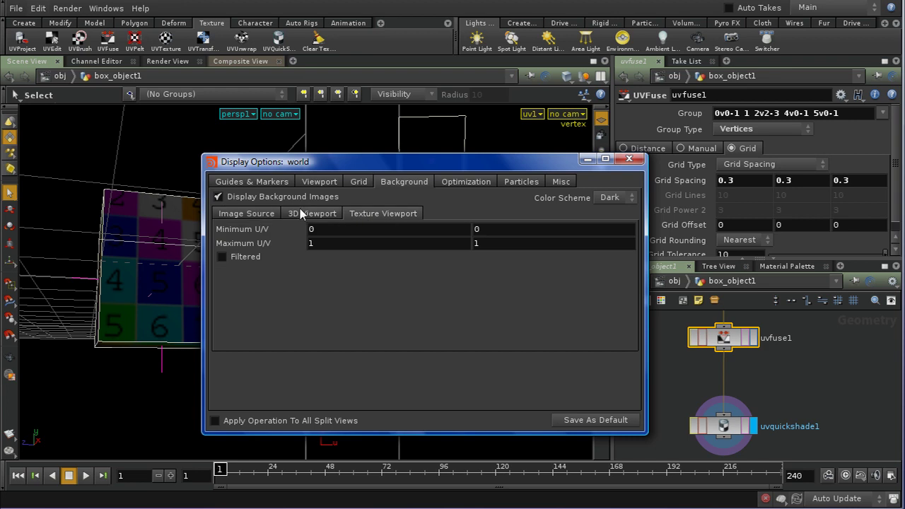
pyautogui.click(246, 212)
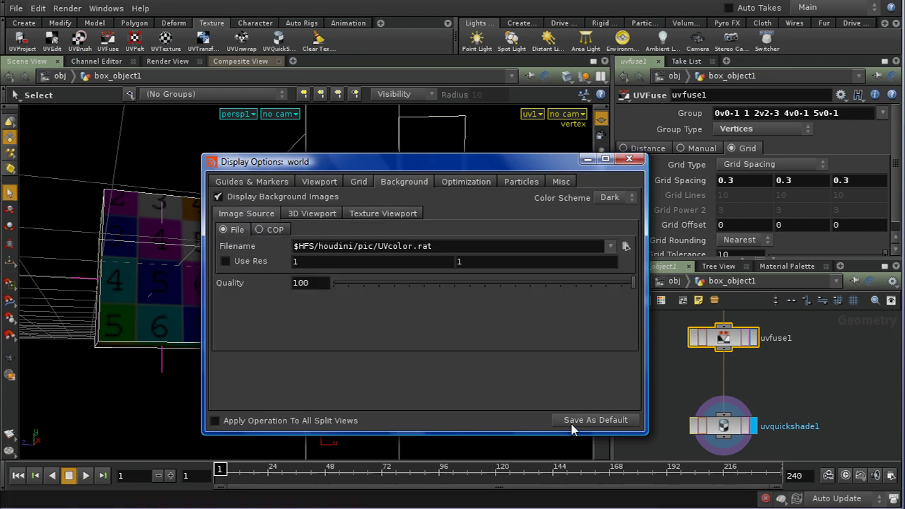
pyautogui.click(628, 160)
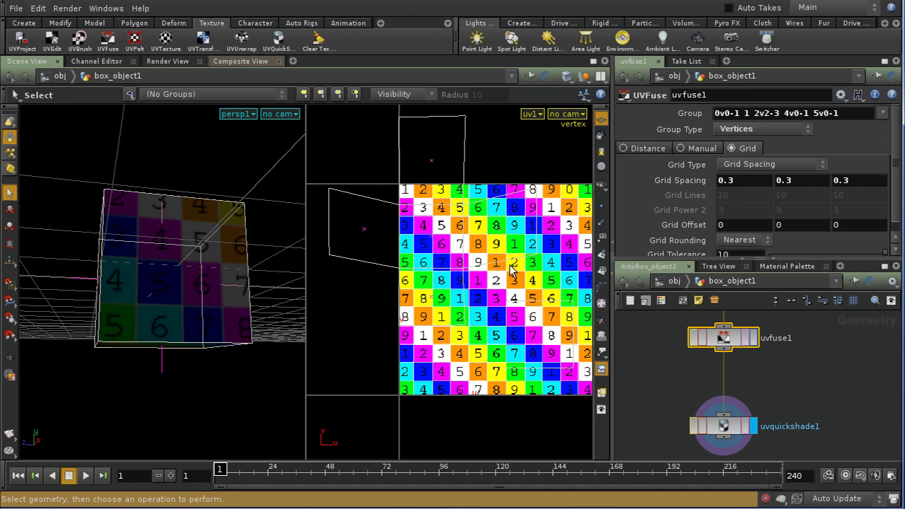
pyautogui.moveTo(512, 265); pyautogui.dragTo(462, 260)
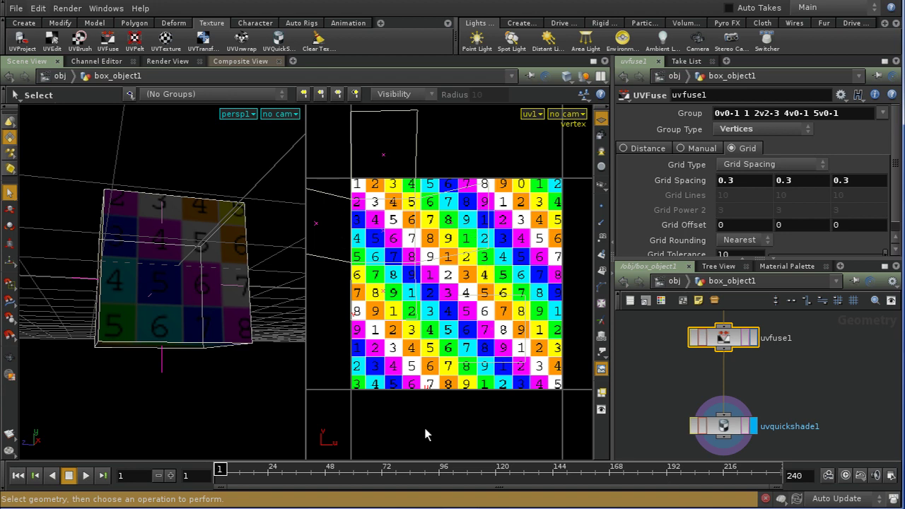
# Switch the network editor from box_object1 to the img network and enter comp1.
pyautogui.click(672, 283)
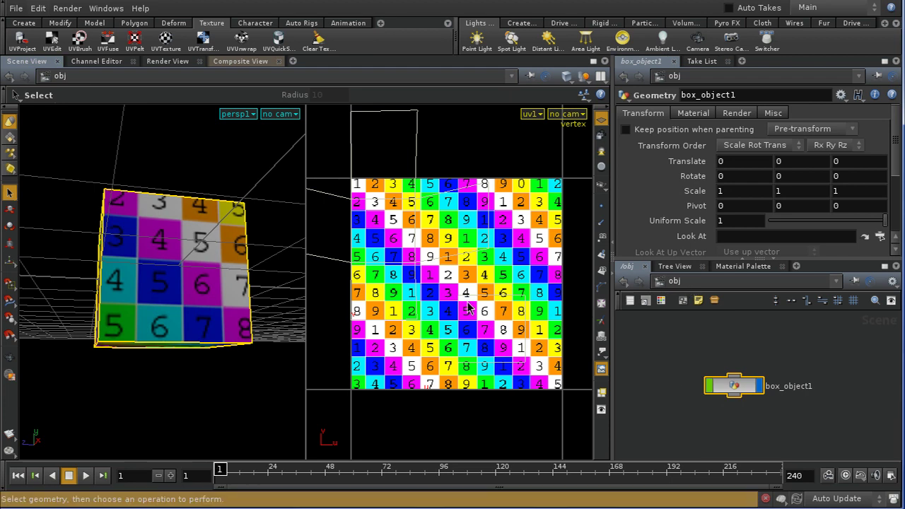
pyautogui.press('d')
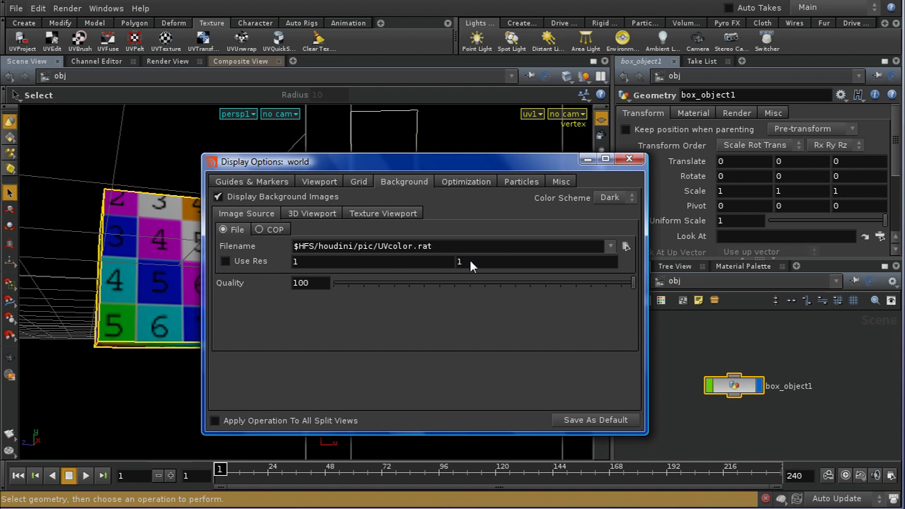
pyautogui.click(588, 158)
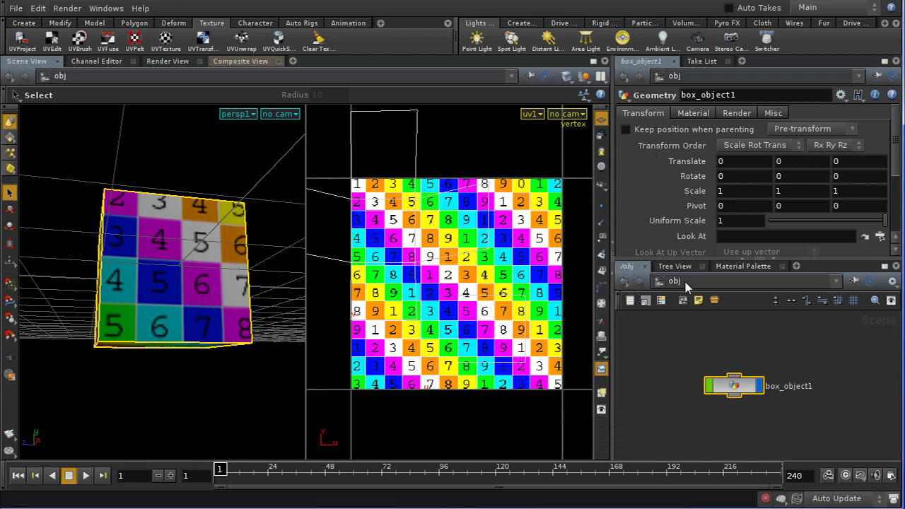
pyautogui.click(686, 282)
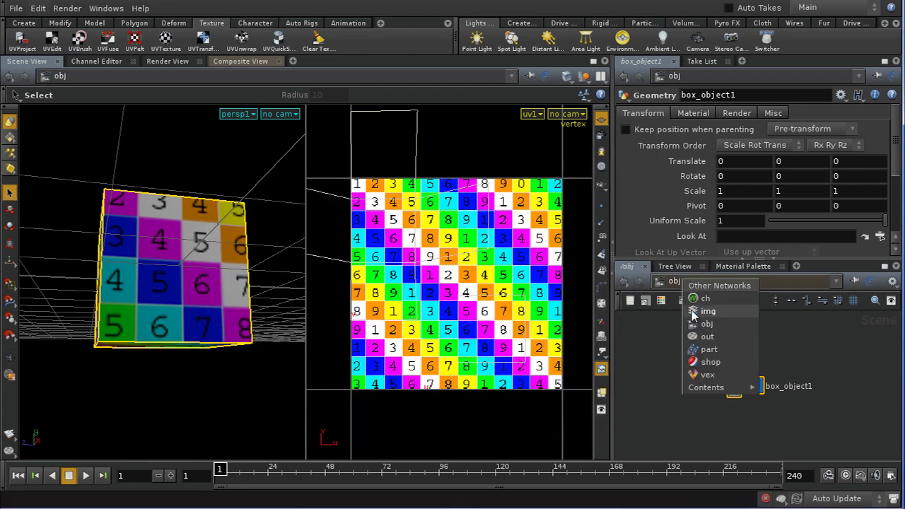
pyautogui.click(703, 311)
pyautogui.moveTo(758, 385); pyautogui.dragTo(734, 362)
pyautogui.doubleClick(736, 363)
# Add a File node in comp1 and load UVcolor.rat from $HFS/houdini/pic into it.
pyautogui.press('Tab')
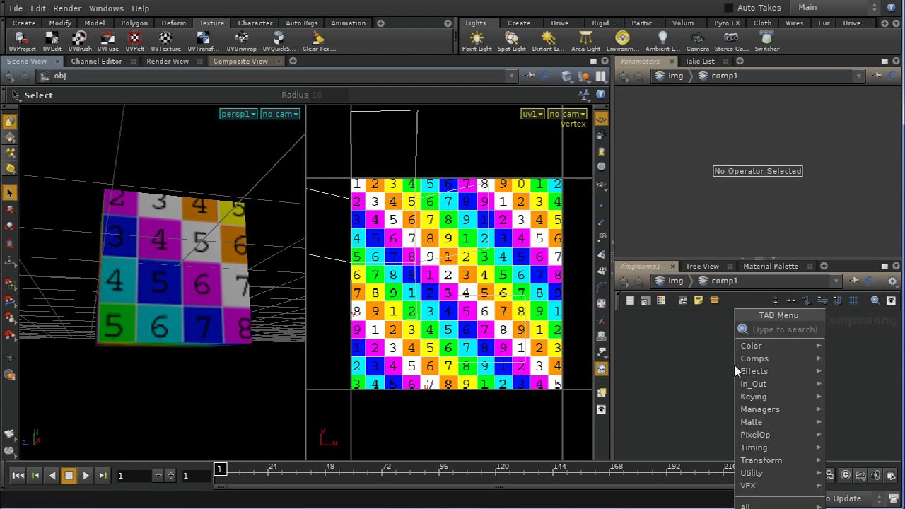
pyautogui.write('f')
pyautogui.click(846, 381)
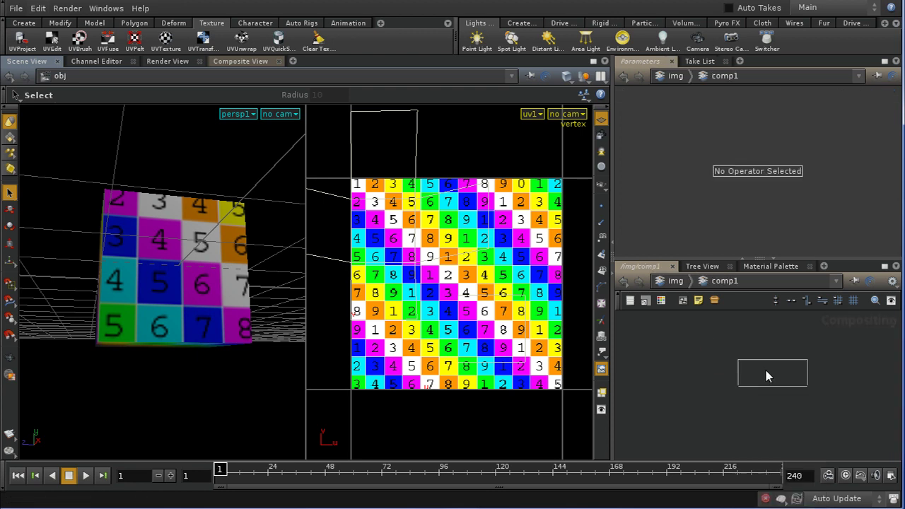
pyautogui.click(760, 366)
pyautogui.click(864, 129)
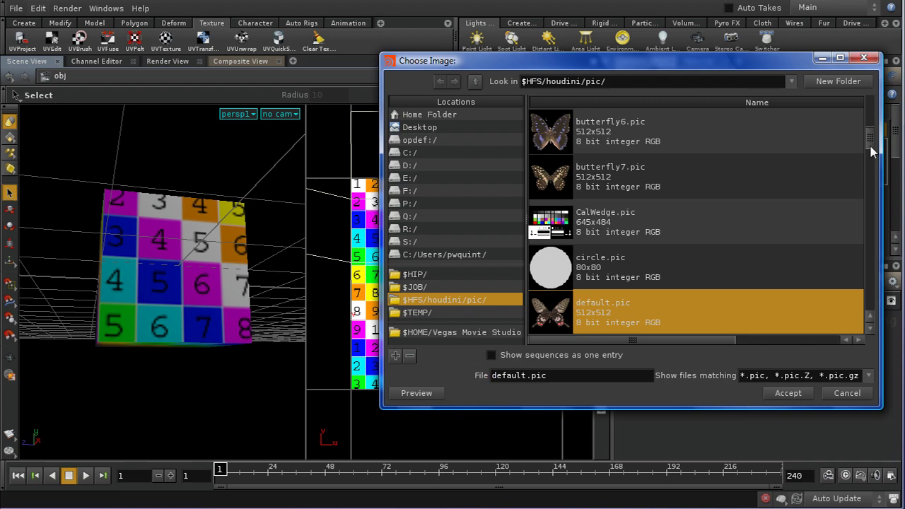
pyautogui.moveTo(870, 138); pyautogui.dragTo(873, 317)
pyautogui.click(648, 325)
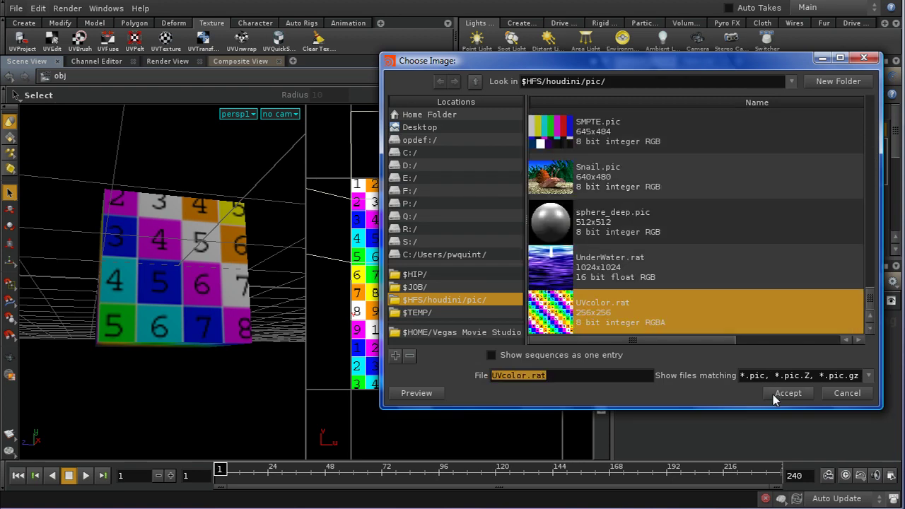
pyautogui.click(774, 394)
# Add a Bright node below the UVcolor_rat node, fed by its output.
pyautogui.press('Tab')
pyautogui.write('bright')
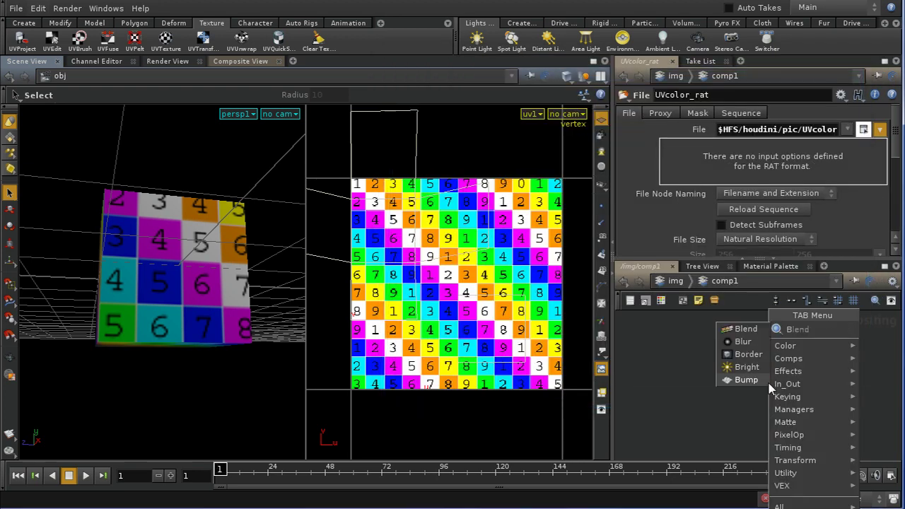
pyautogui.press('Return')
pyautogui.click(768, 407)
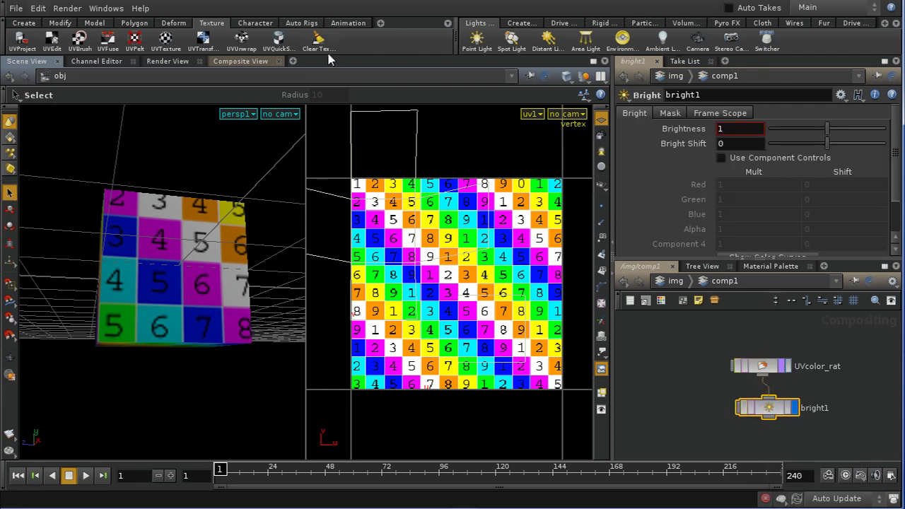
# Show the Bright node's image in the Composite View and set its brightness to 0.3.
pyautogui.click(234, 61)
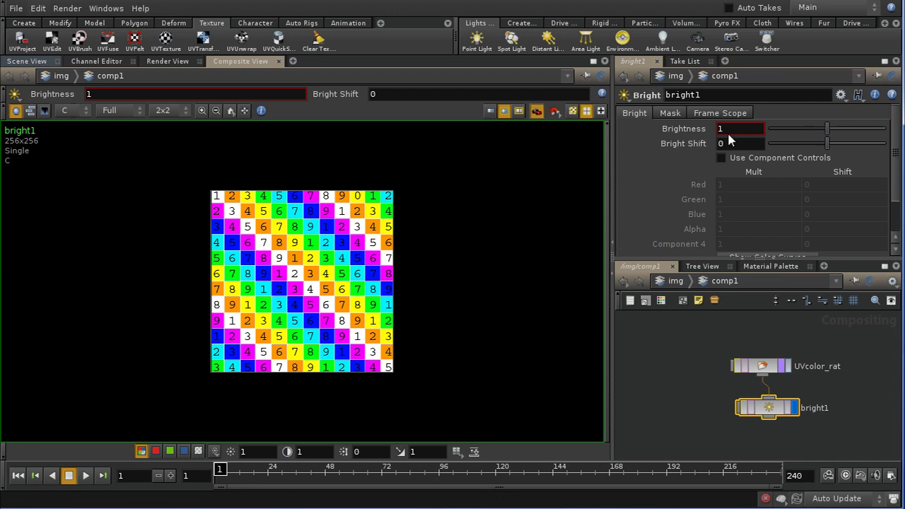
pyautogui.moveTo(702, 129); pyautogui.dragTo(648, 127, button='middle')
pyautogui.moveTo(644, 127); pyautogui.dragTo(705, 132, button='middle')
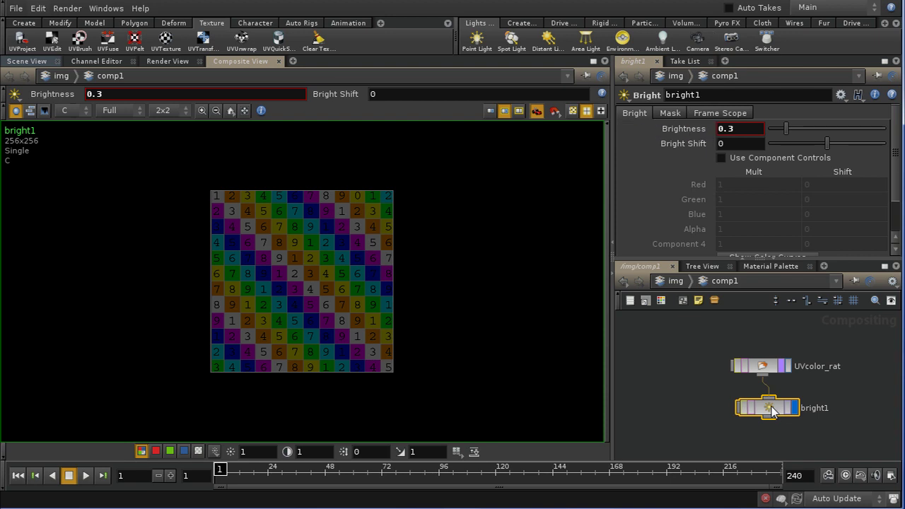
# Set the scene view's background image source to the COP /img/comp1/bright1 instead of the file.
pyautogui.press('u')
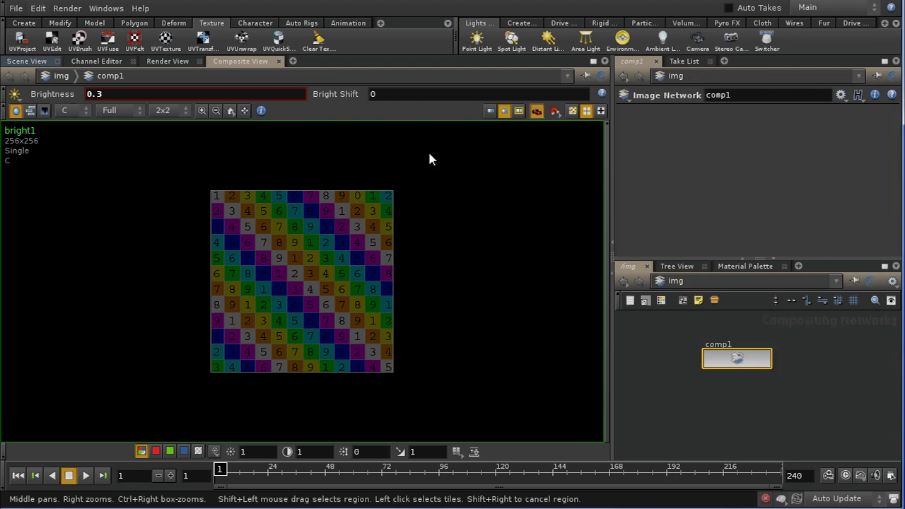
pyautogui.click(32, 62)
pyautogui.press('d')
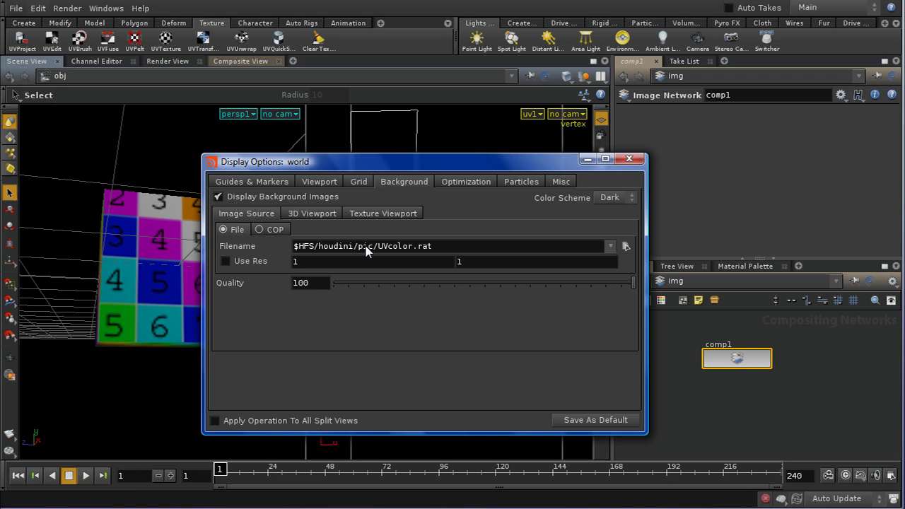
pyautogui.click(260, 229)
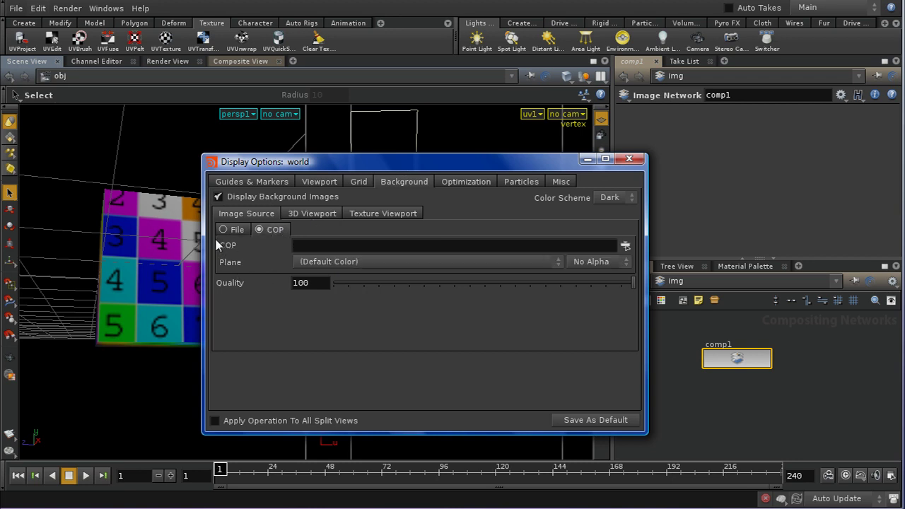
pyautogui.click(625, 245)
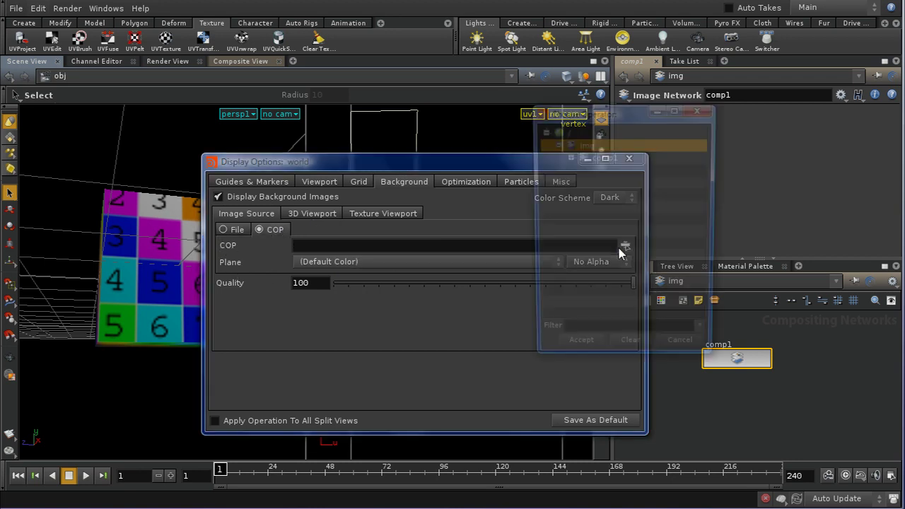
pyautogui.click(568, 157)
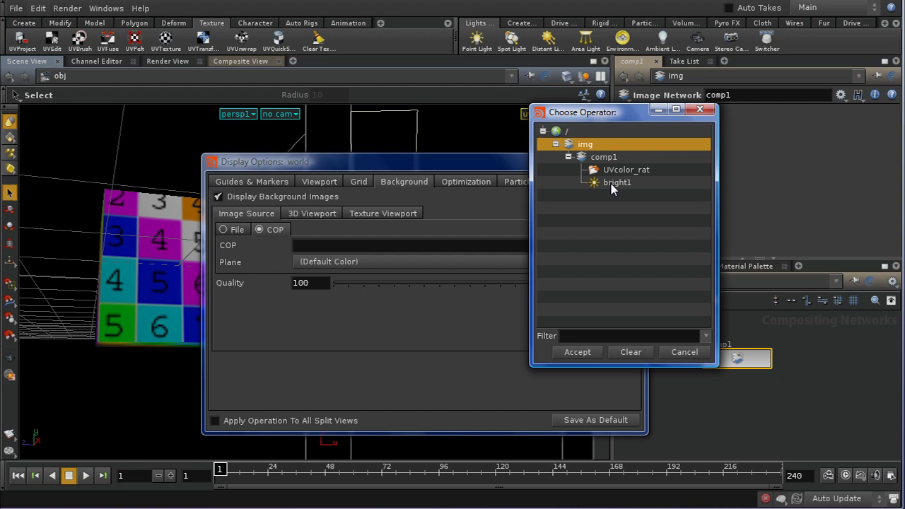
pyautogui.click(610, 182)
pyautogui.click(579, 352)
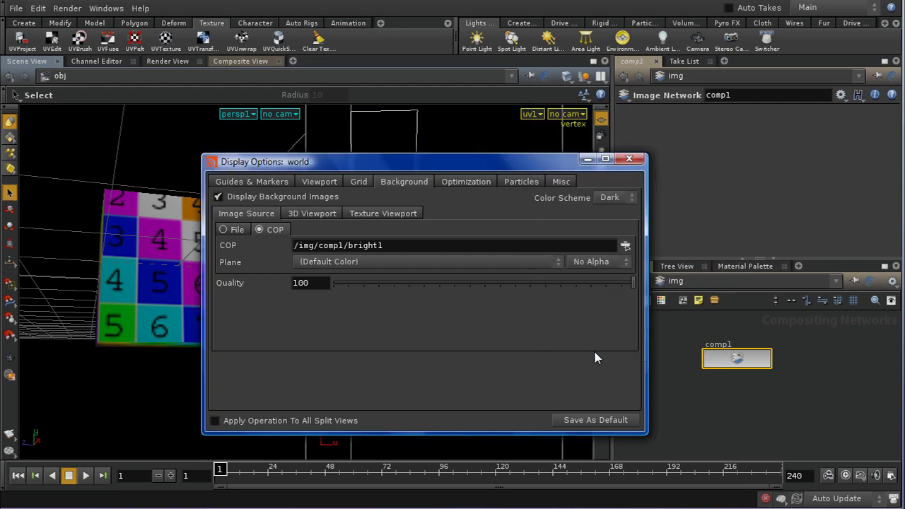
pyautogui.click(630, 159)
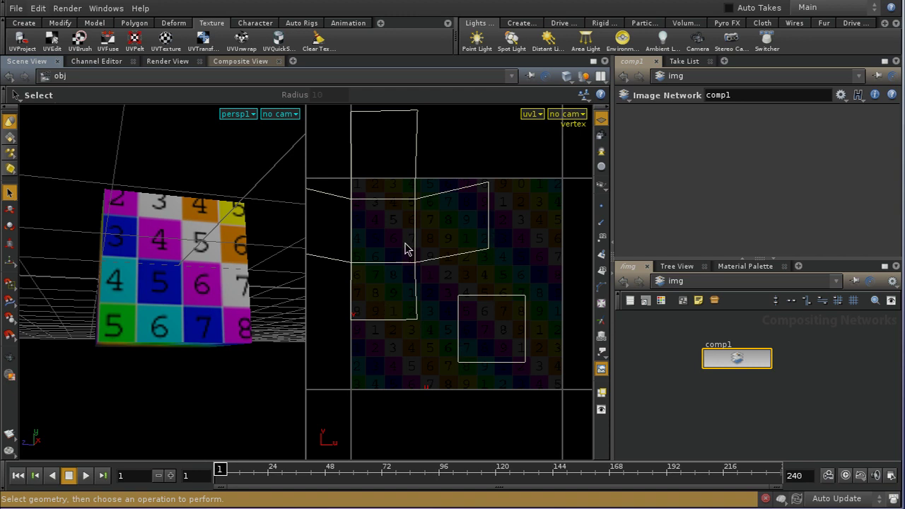
# Set the Bright node's brightness to 0.5 and toggle Display Background Images to refresh the UV background.
pyautogui.doubleClick(739, 358)
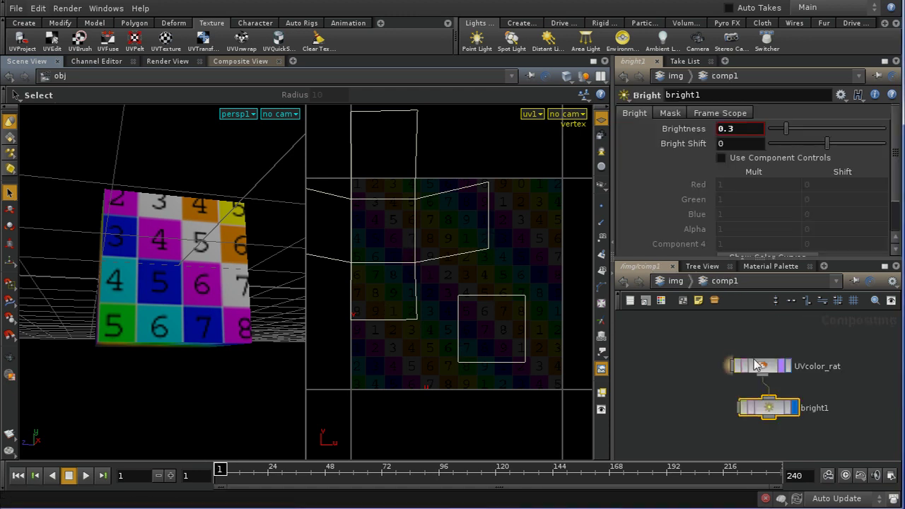
pyautogui.moveTo(700, 130); pyautogui.dragTo(729, 128, button='middle')
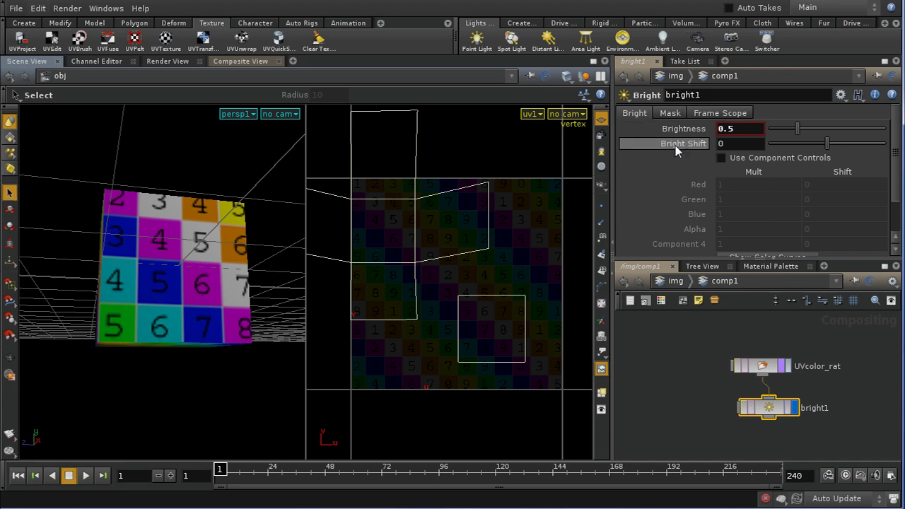
pyautogui.press('d')
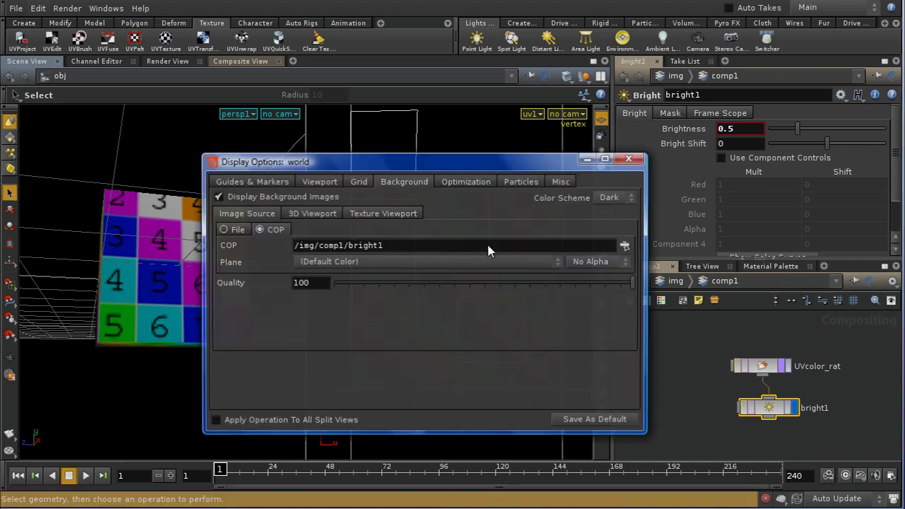
pyautogui.click(268, 203)
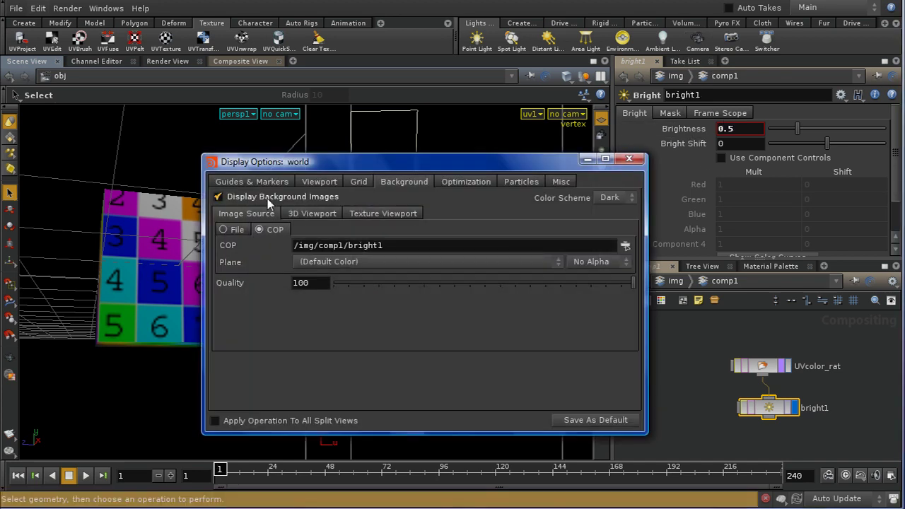
pyautogui.click(629, 159)
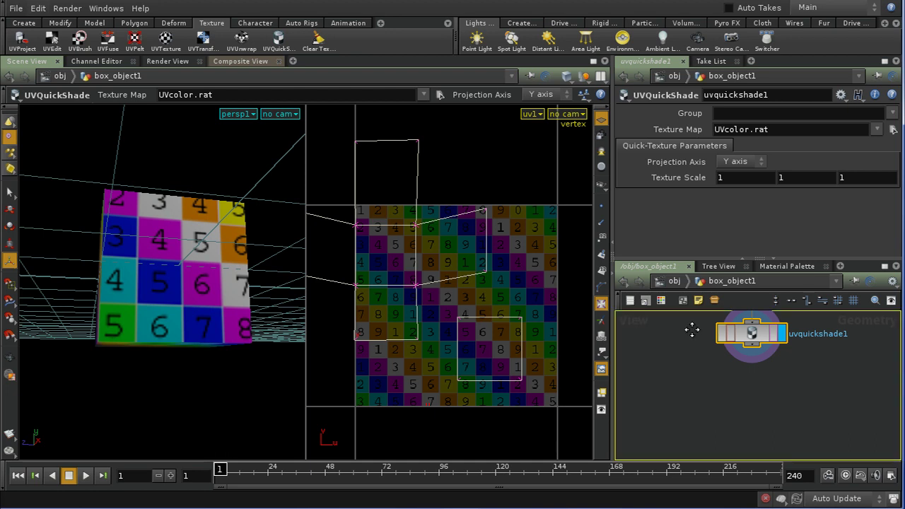
# Select all faces of the box in box_object1 and apply a UVEdit below uvquickshade1.
pyautogui.moveTo(692, 329); pyautogui.dragTo(640, 460, button='middle')
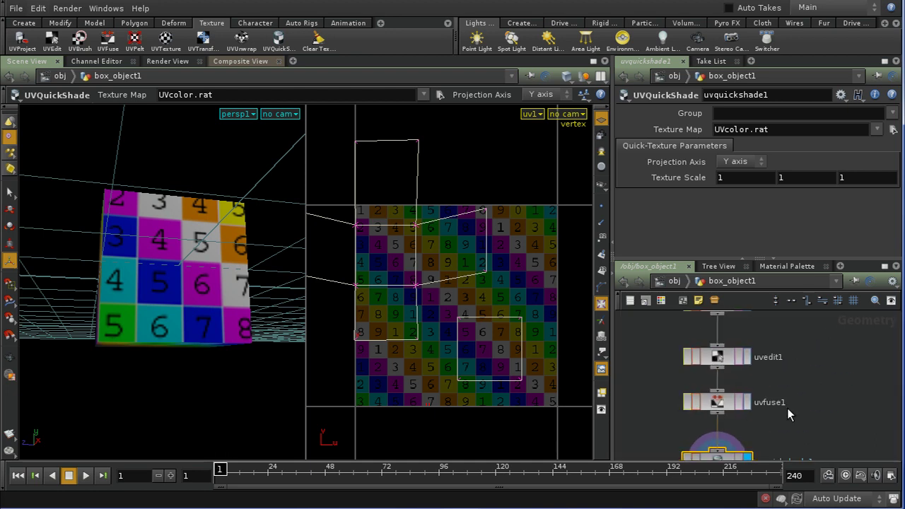
pyautogui.moveTo(812, 395); pyautogui.dragTo(816, 373, button='middle')
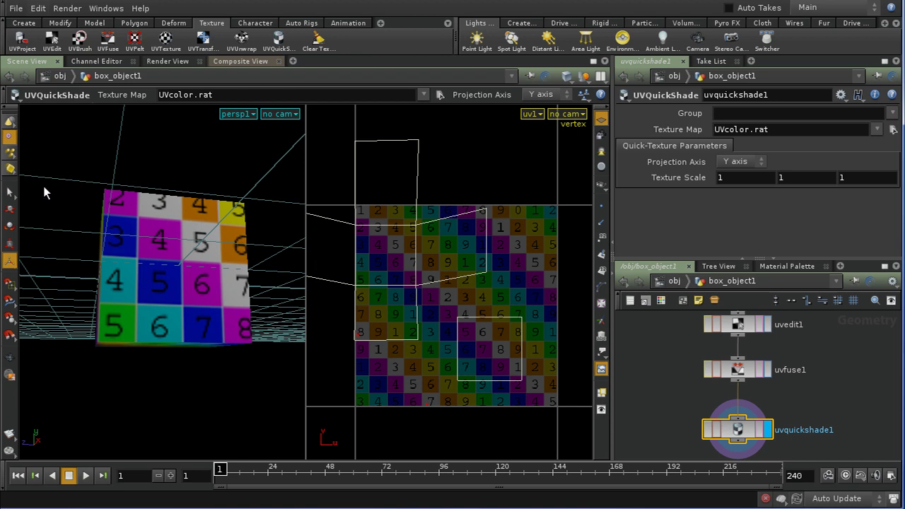
pyautogui.press('s')
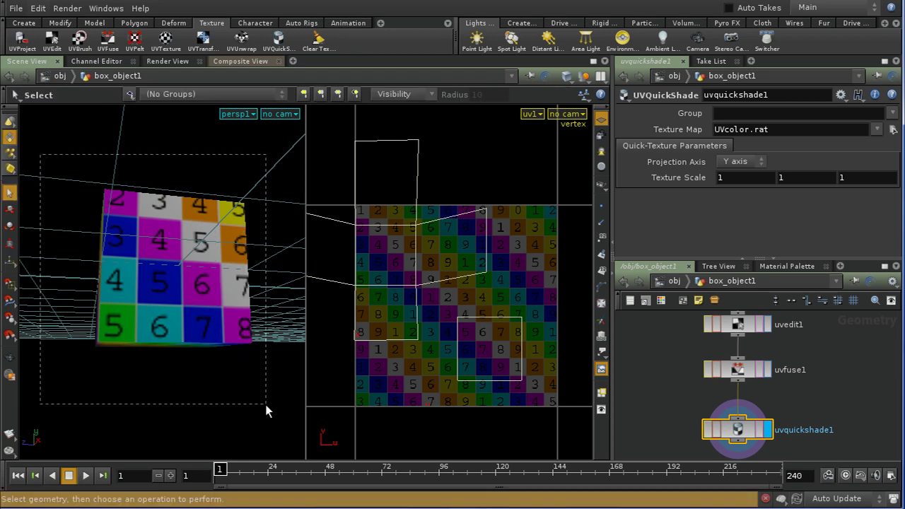
pyautogui.press('n')
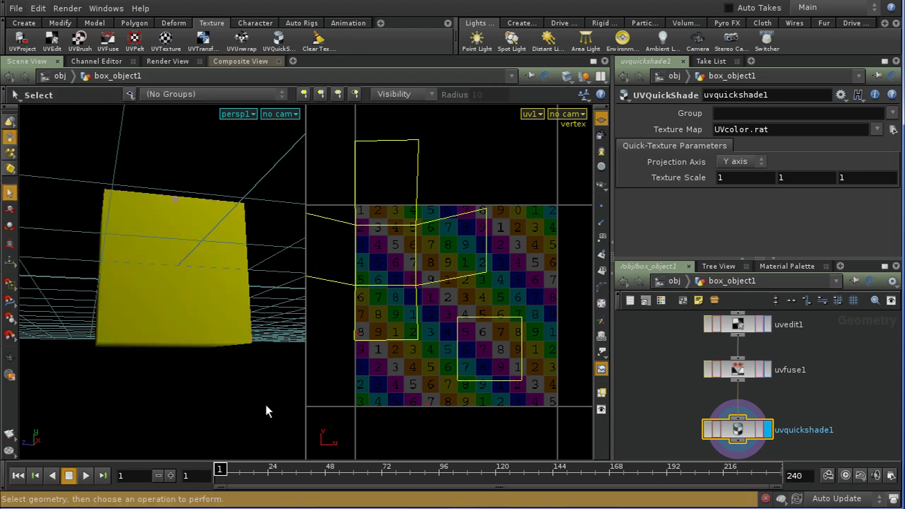
pyautogui.click(61, 44)
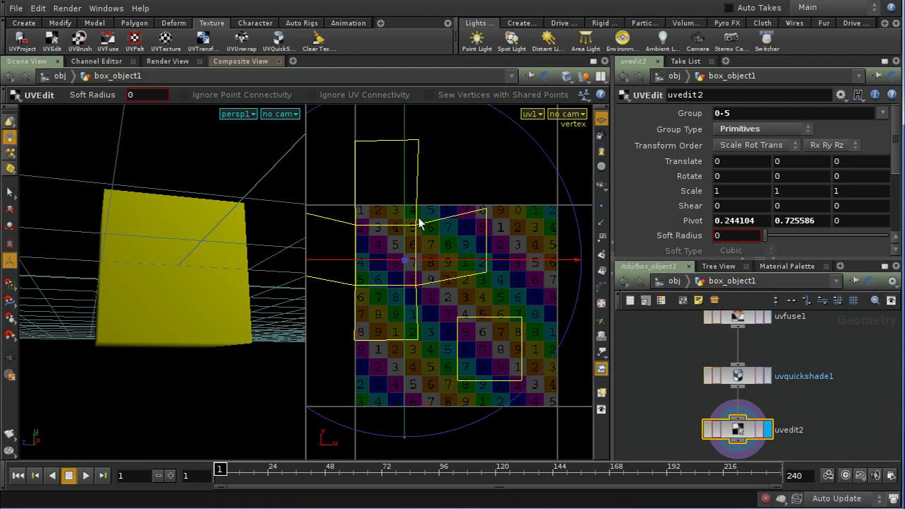
# Convert the UVEdit selection to vertices, clear it for a new pick, and turn on the vertex markers.
pyautogui.rightClick(13, 138)
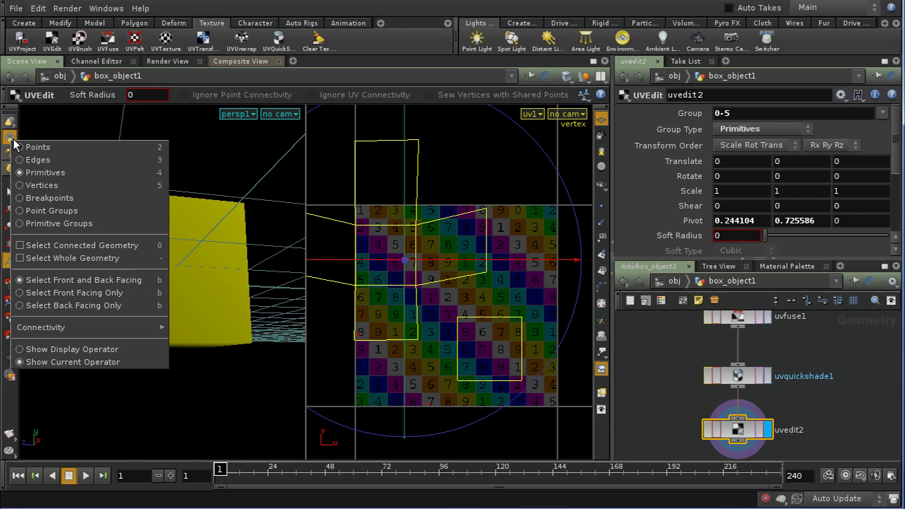
pyautogui.click(41, 181)
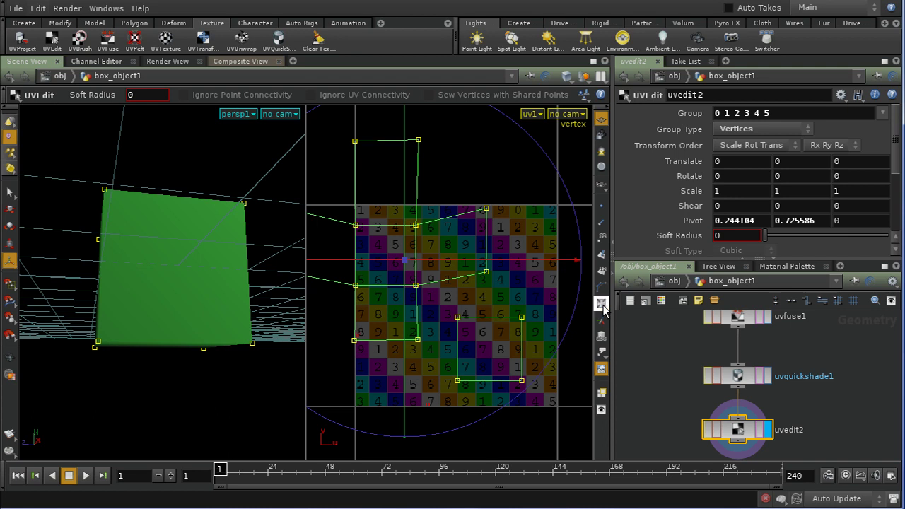
pyautogui.press('Escape')
pyautogui.scroll(1, 493, 194)
pyautogui.scroll(5, 493, 194)
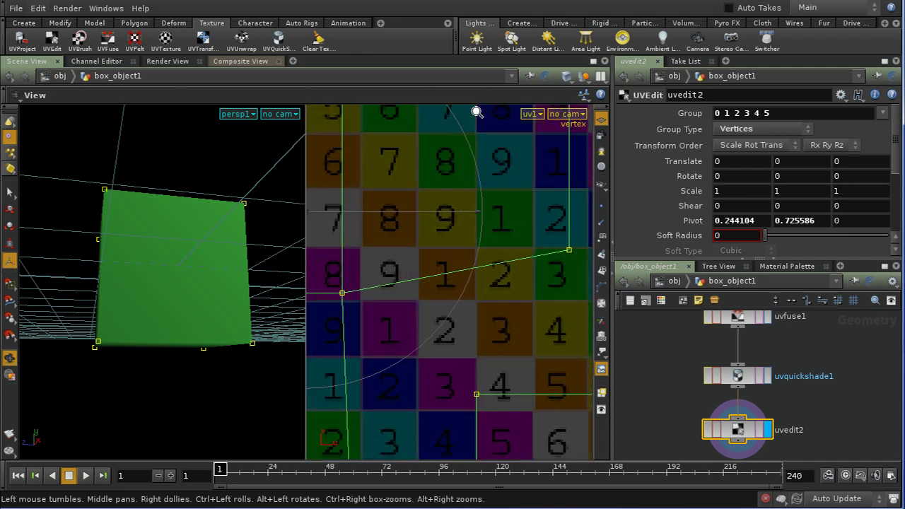
pyautogui.scroll(-3, 504, 236)
pyautogui.press('Return')
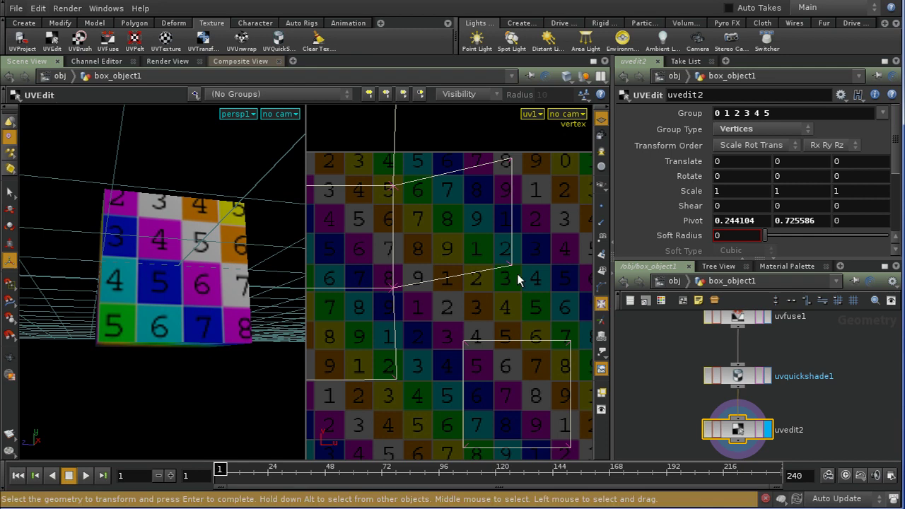
pyautogui.scroll(2, 517, 273)
pyautogui.click(601, 305)
# At the shared UV corner, move vertex 1v2 by about -0.027, -0.026 and vertex 0v1 by about 0.041, -0.030.
pyautogui.scroll(4, 481, 212)
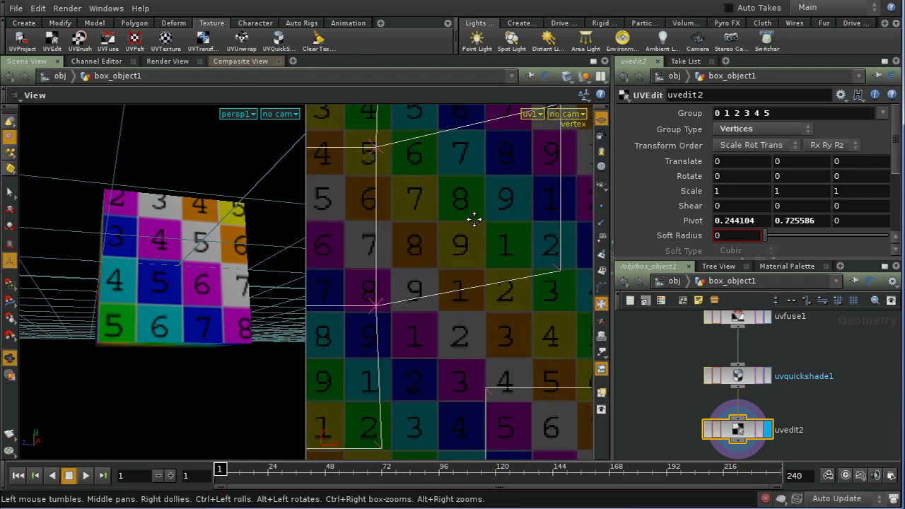
pyautogui.moveTo(493, 271); pyautogui.dragTo(501, 301)
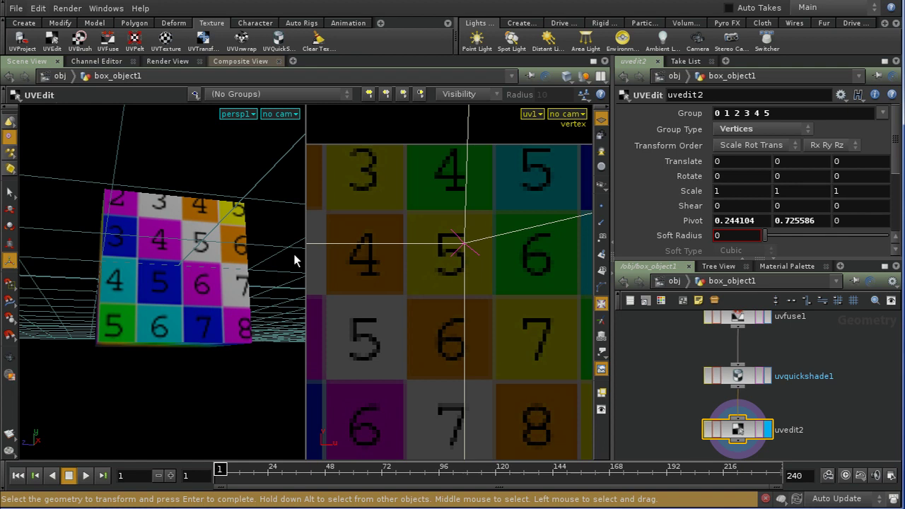
pyautogui.press('Return')
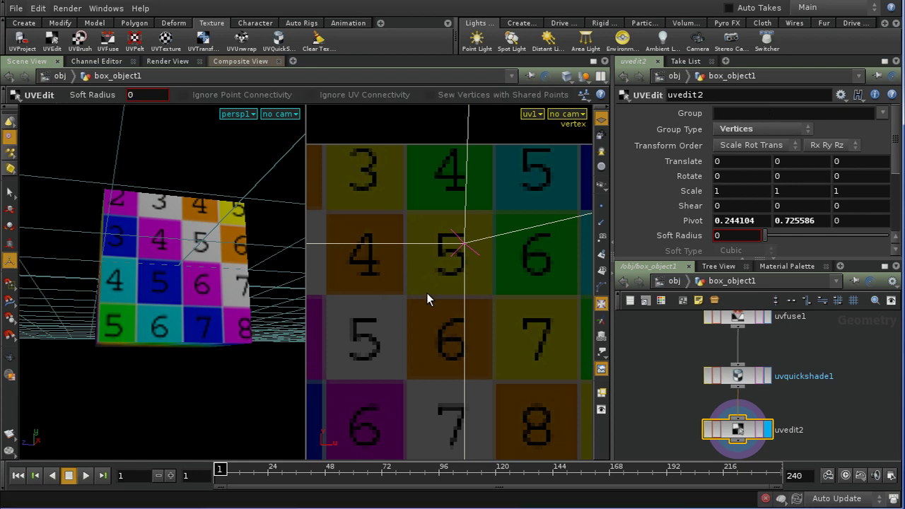
pyautogui.click(455, 250)
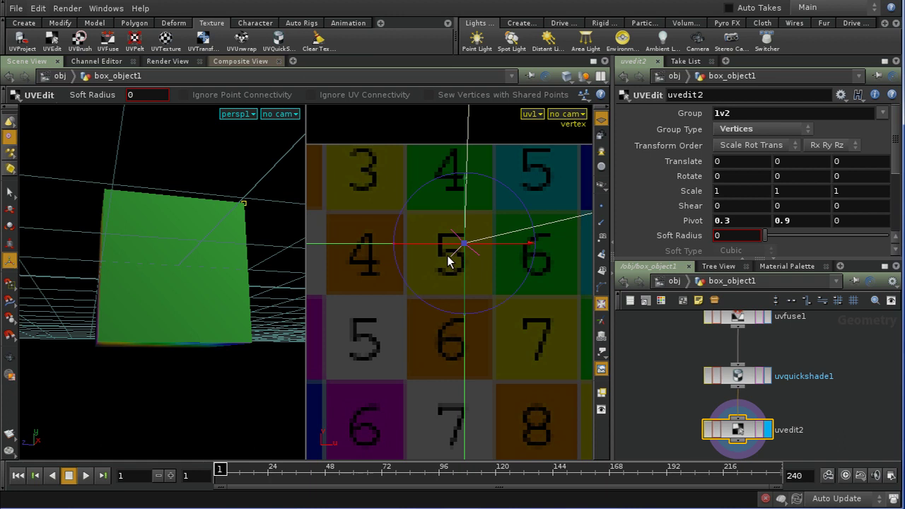
pyautogui.moveTo(465, 245); pyautogui.dragTo(439, 273)
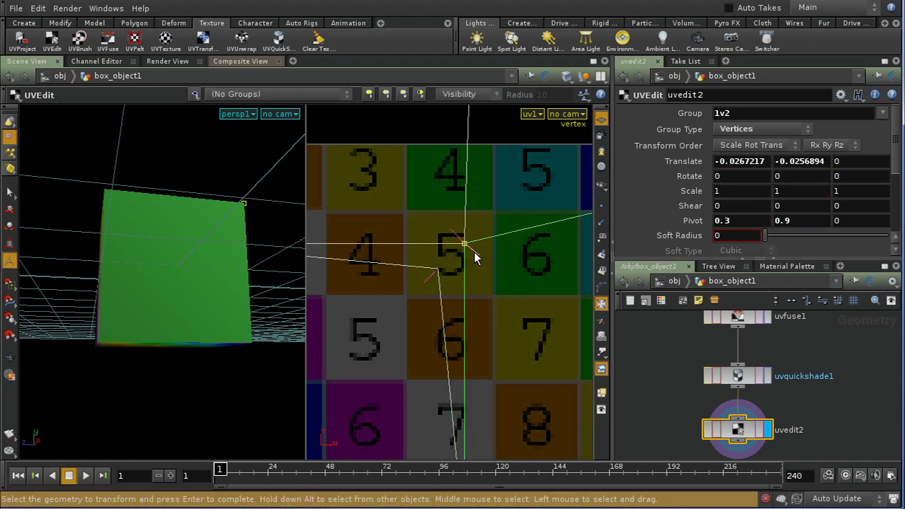
pyautogui.moveTo(467, 245); pyautogui.dragTo(508, 281)
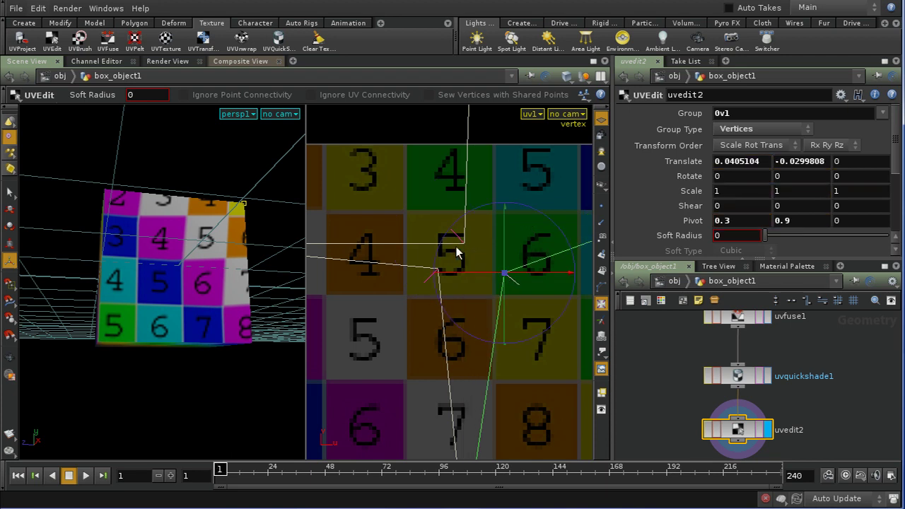
# Pull vertex 5v0 away from the shared UV corner and move vertex 1v2 again by about -0.026, -0.018.
pyautogui.click(456, 239)
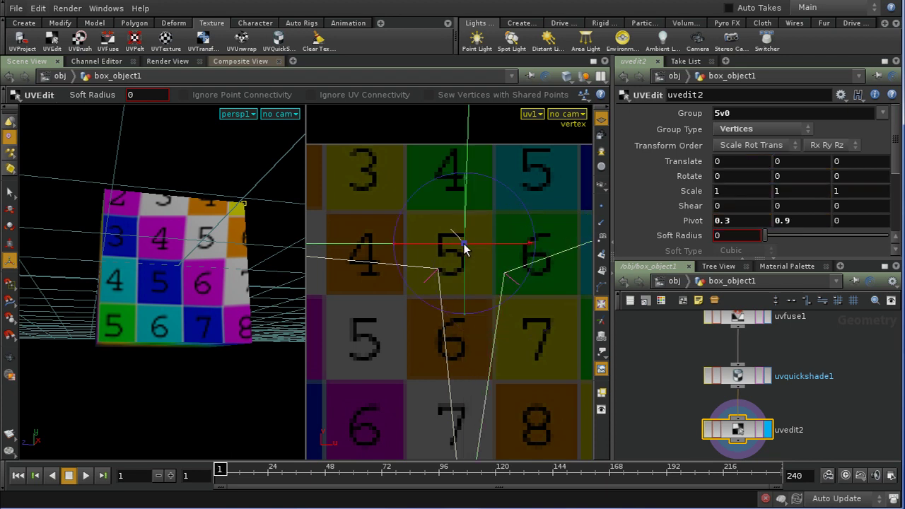
pyautogui.moveTo(463, 243); pyautogui.dragTo(442, 216)
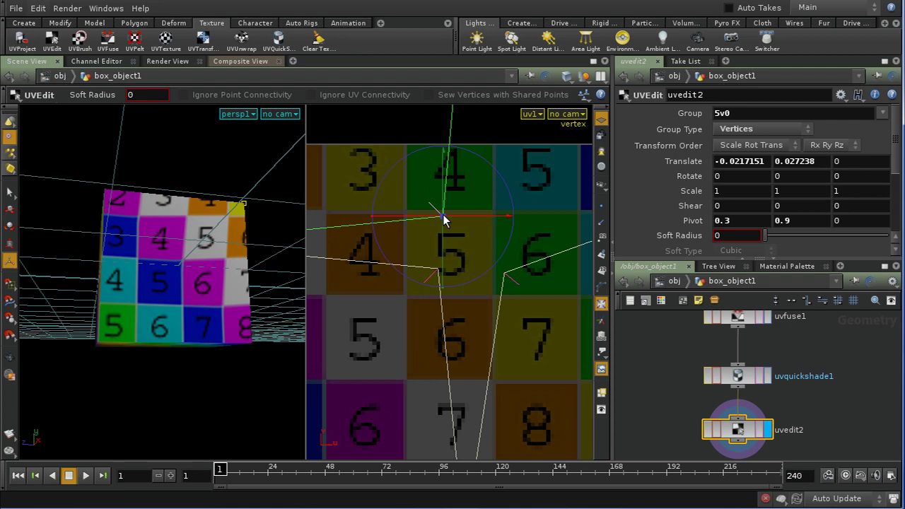
pyautogui.moveTo(443, 217)
pyautogui.mouseDown()
pyautogui.moveTo(459, 240)
pyautogui.moveTo(443, 227)
pyautogui.mouseUp()
pyautogui.click(439, 269)
pyautogui.moveTo(444, 268); pyautogui.dragTo(413, 287)
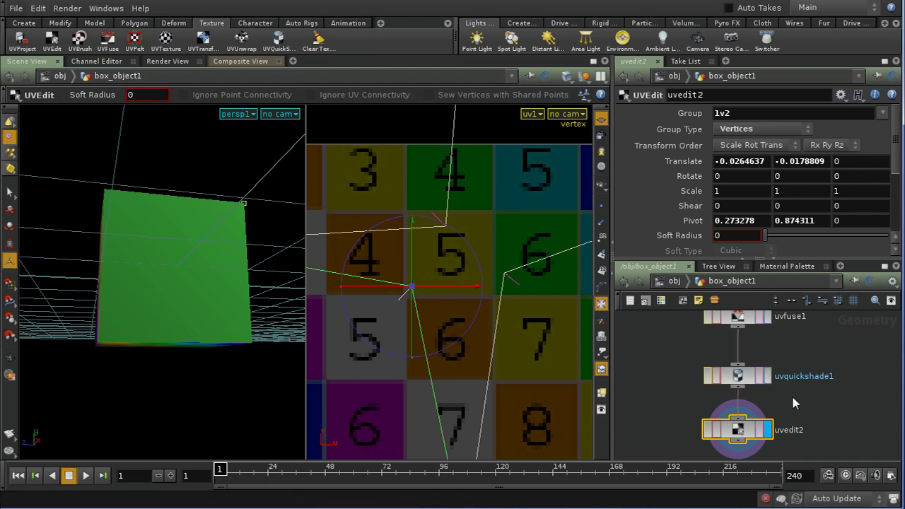
# Delete the uvedit2 node below uvquickshade1.
pyautogui.moveTo(813, 400); pyautogui.dragTo(806, 363, button='middle')
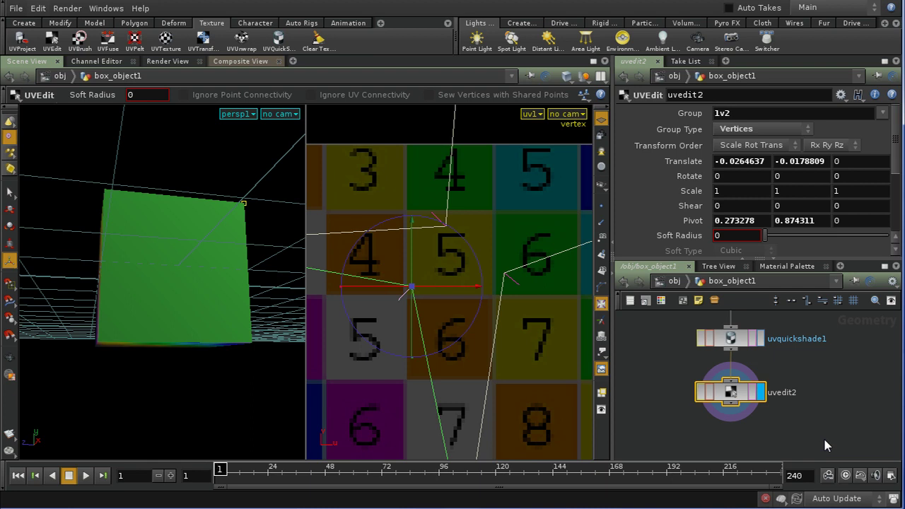
pyautogui.press('Delete')
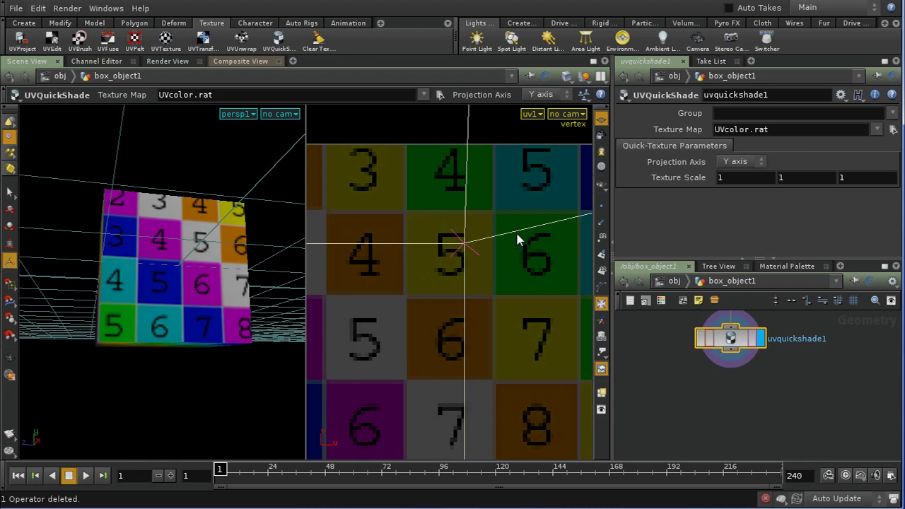
pyautogui.press('Escape')
pyautogui.scroll(-2, 492, 310)
pyautogui.scroll(-5, 440, 201)
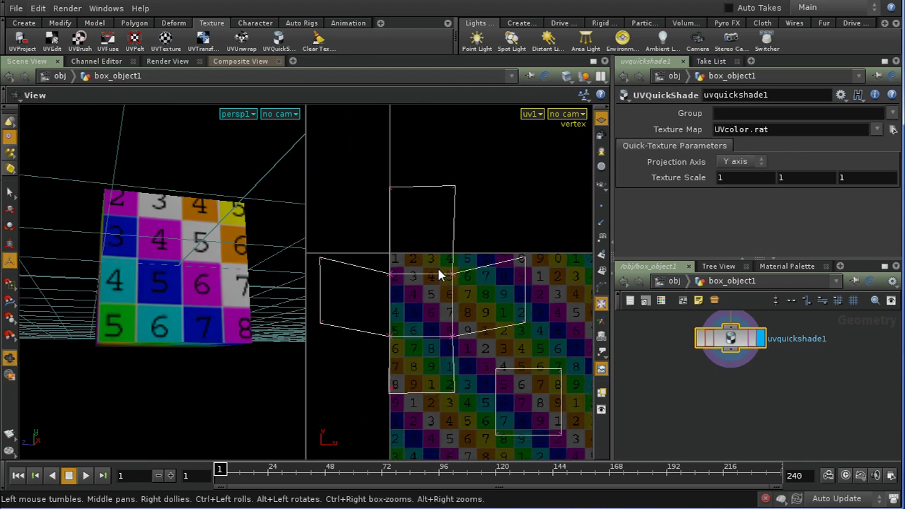
pyautogui.moveTo(448, 328); pyautogui.dragTo(446, 299, button='middle')
pyautogui.press('Return')
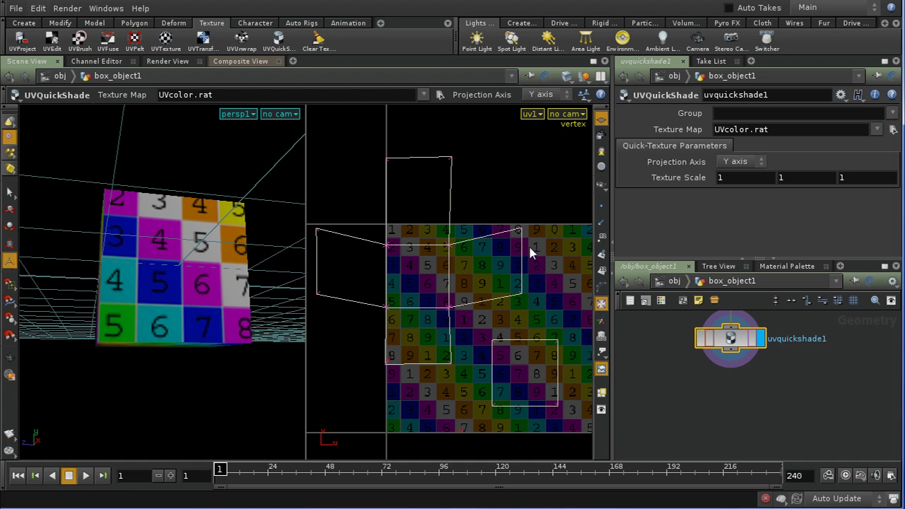
pyautogui.press('Escape')
pyautogui.moveTo(541, 287); pyautogui.dragTo(510, 268, button='middle')
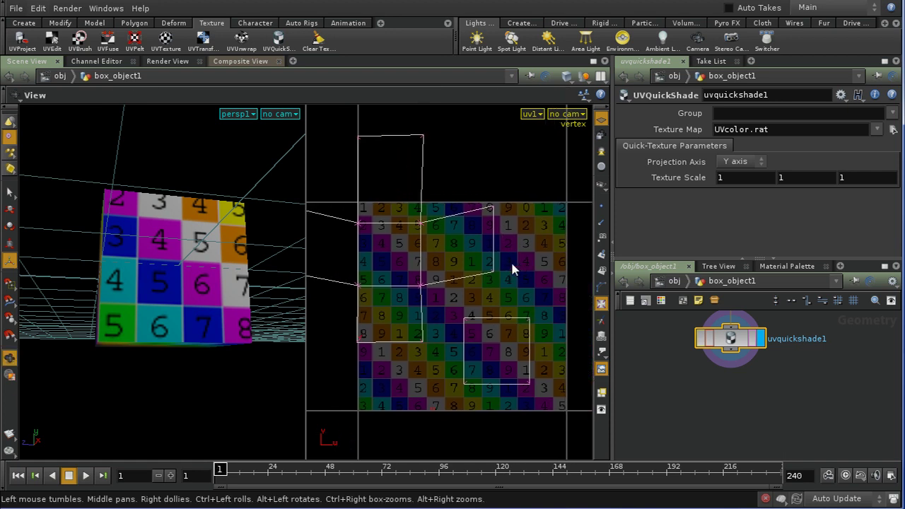
# Turn off the UV vertex markers and add a UVBrush node to the whole box.
pyautogui.press('Return')
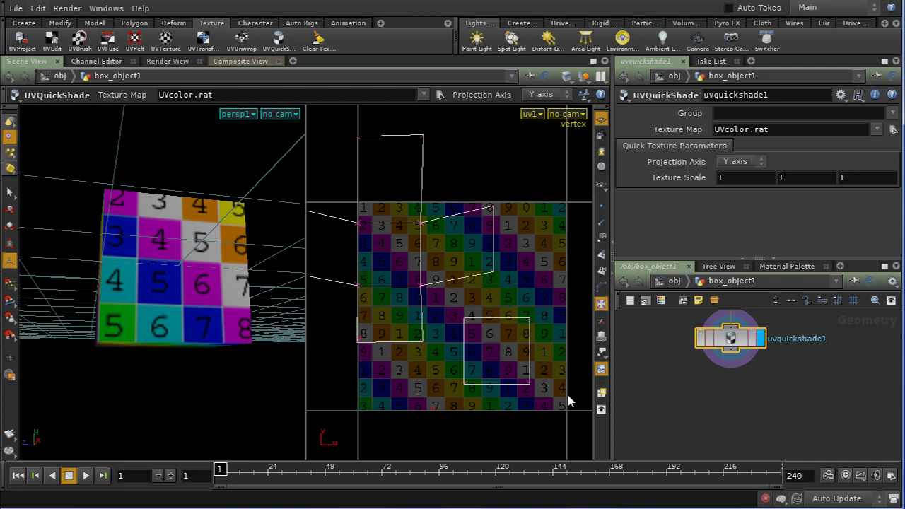
pyautogui.click(601, 304)
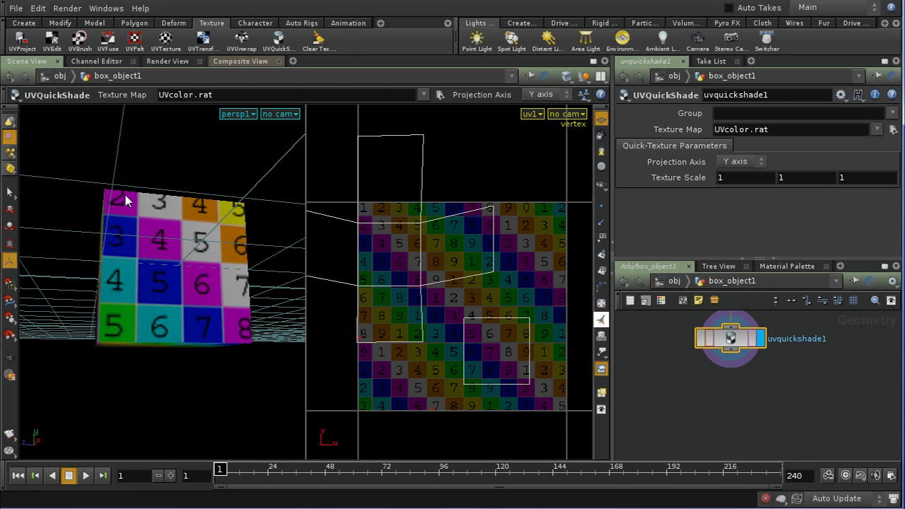
pyautogui.press('s')
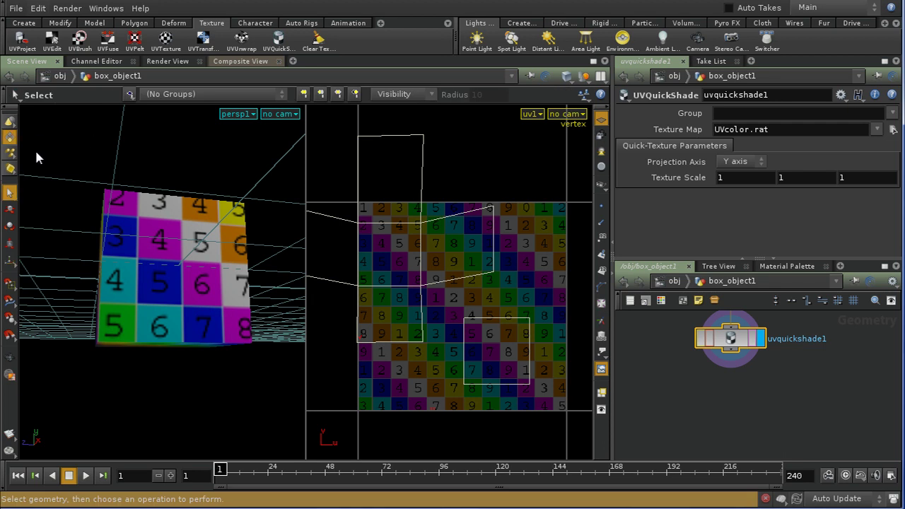
pyautogui.moveTo(241, 398); pyautogui.dragTo(265, 402)
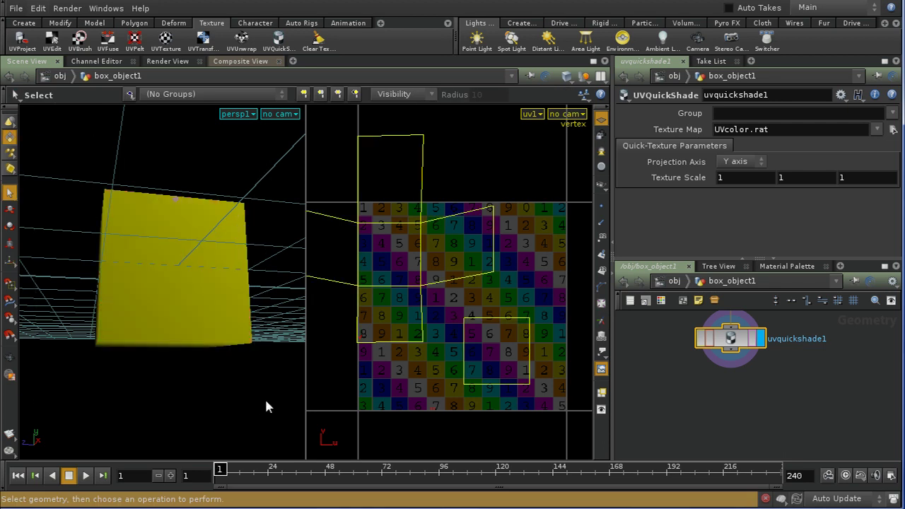
pyautogui.click(80, 44)
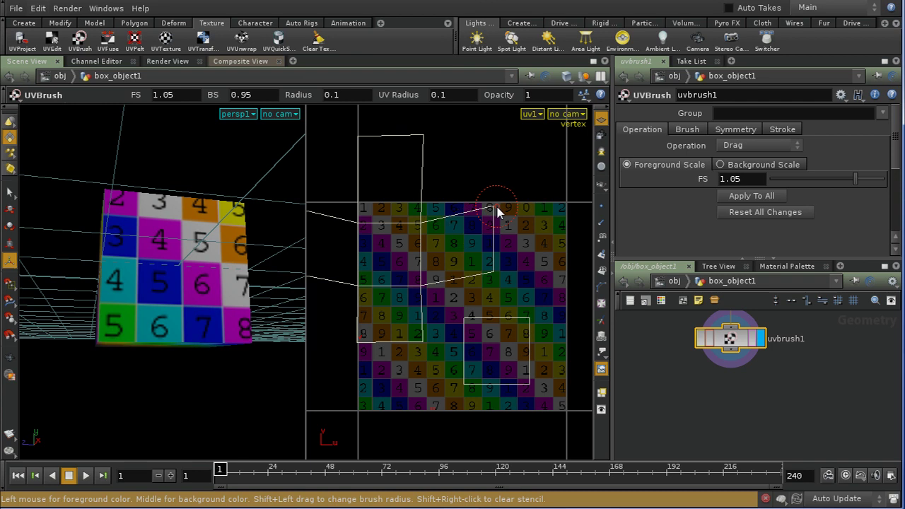
# Reshape the box UVs with Drag brush strokes, enlarging the UV radius to about 0.59 and finally reducing it to about 0.24.
pyautogui.moveTo(495, 208)
pyautogui.mouseDown()
pyautogui.moveTo(499, 228)
pyautogui.moveTo(452, 210)
pyautogui.moveTo(499, 282)
pyautogui.moveTo(430, 218)
pyautogui.moveTo(437, 298)
pyautogui.moveTo(425, 293)
pyautogui.mouseUp()
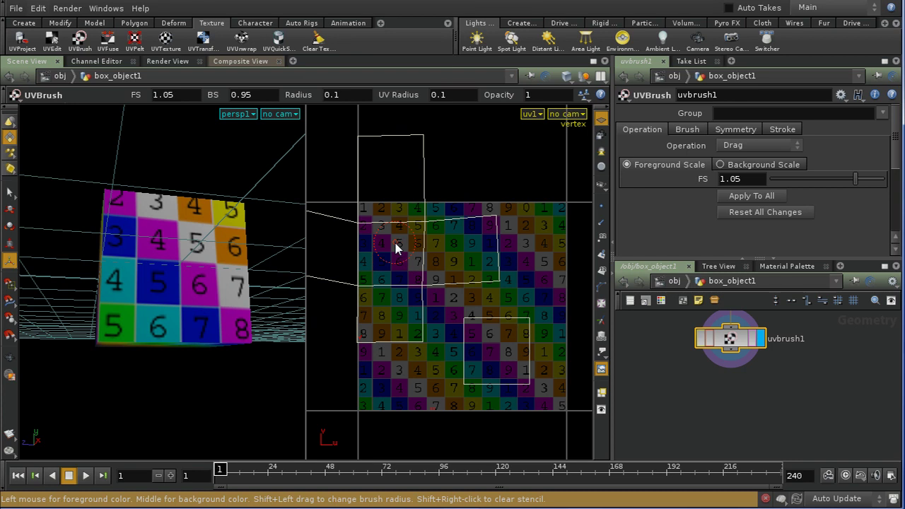
pyautogui.keyDown('shift'); pyautogui.moveTo(396, 243); pyautogui.dragTo(544, 318); pyautogui.keyUp('shift')
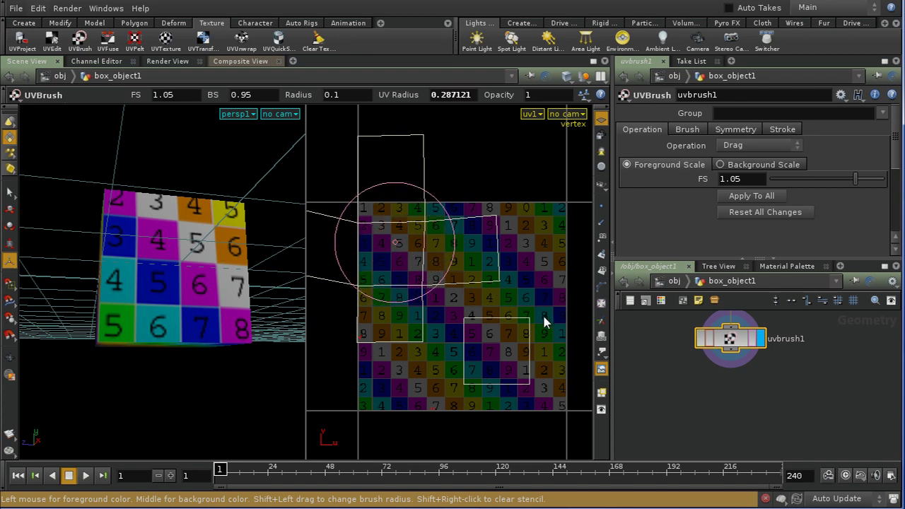
pyautogui.moveTo(398, 245)
pyautogui.mouseDown()
pyautogui.moveTo(418, 254)
pyautogui.moveTo(392, 238)
pyautogui.mouseUp()
pyautogui.moveTo(394, 283)
pyautogui.mouseDown()
pyautogui.moveTo(387, 248)
pyautogui.moveTo(388, 255)
pyautogui.moveTo(411, 246)
pyautogui.moveTo(419, 233)
pyautogui.moveTo(416, 255)
pyautogui.moveTo(452, 280)
pyautogui.moveTo(415, 239)
pyautogui.moveTo(444, 276)
pyautogui.moveTo(414, 251)
pyautogui.moveTo(421, 259)
pyautogui.moveTo(417, 233)
pyautogui.moveTo(420, 258)
pyautogui.moveTo(436, 255)
pyautogui.moveTo(434, 234)
pyautogui.moveTo(422, 251)
pyautogui.moveTo(434, 276)
pyautogui.moveTo(445, 258)
pyautogui.moveTo(438, 238)
pyautogui.moveTo(410, 259)
pyautogui.moveTo(429, 267)
pyautogui.moveTo(435, 234)
pyautogui.moveTo(409, 260)
pyautogui.moveTo(434, 260)
pyautogui.moveTo(415, 247)
pyautogui.mouseUp()
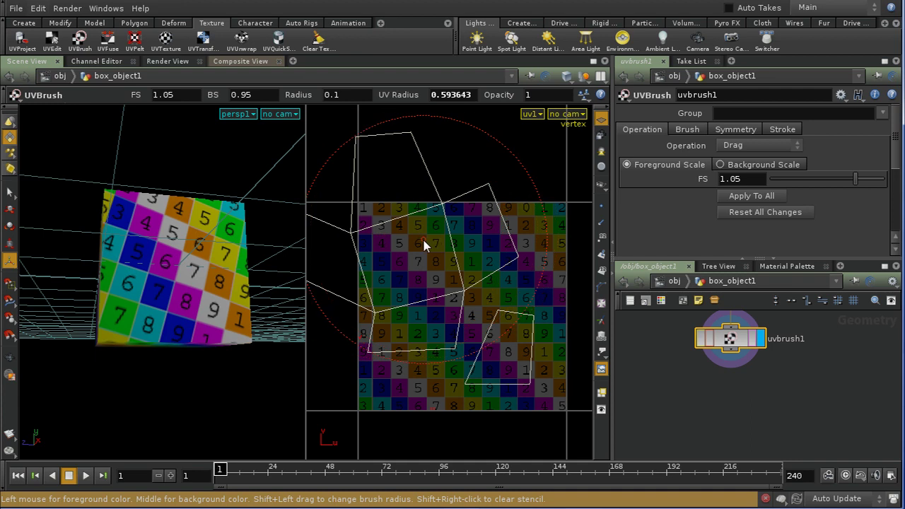
pyautogui.keyDown('shift'); pyautogui.moveTo(424, 244); pyautogui.dragTo(370, 256); pyautogui.keyUp('shift')
pyautogui.rightClick(389, 251)
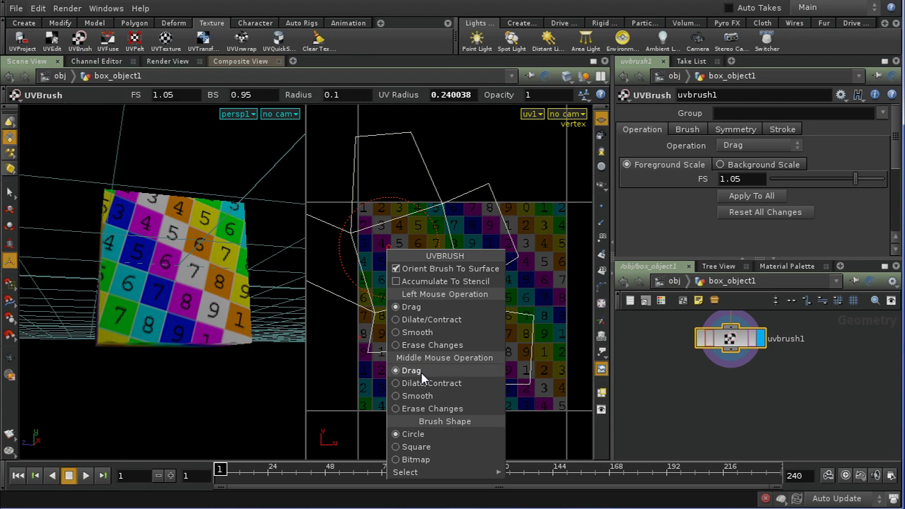
pyautogui.click(495, 166)
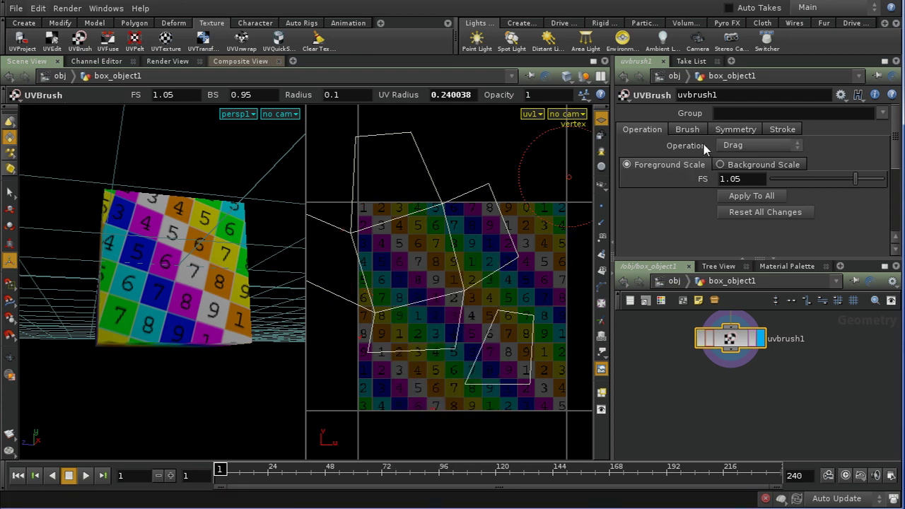
pyautogui.click(769, 148)
pyautogui.click(762, 174)
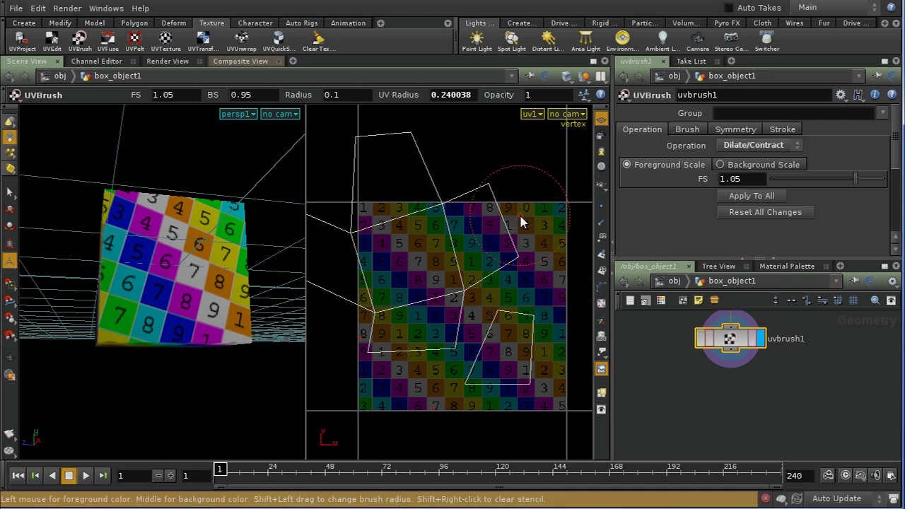
pyautogui.hotkey('ctrl', 'z')
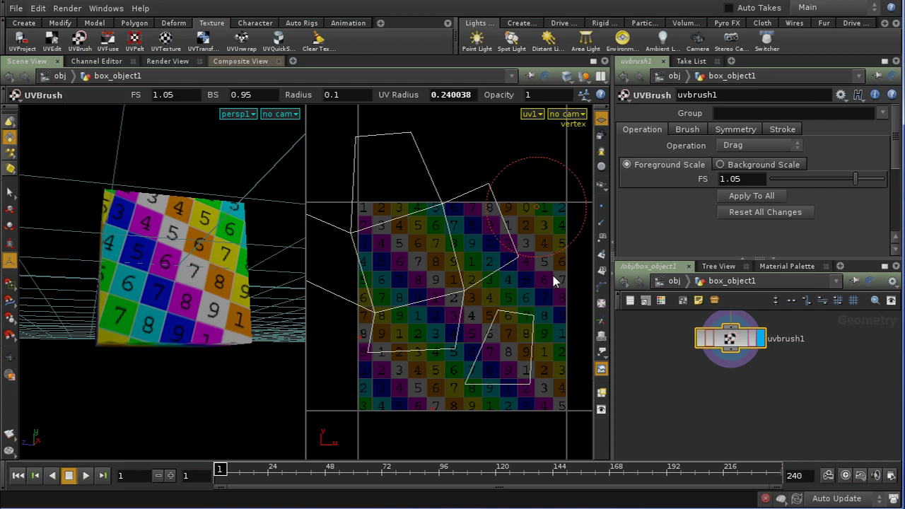
# Set both the foreground and background brush operations to Dilate/Contract and contract the UVs around the central face with the 0.95 background scale.
pyautogui.rightClick(422, 227)
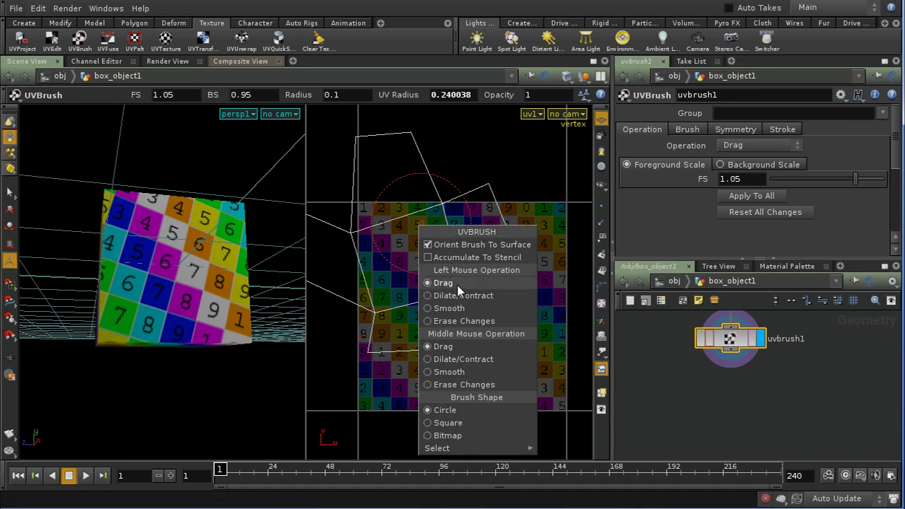
pyautogui.click(429, 297)
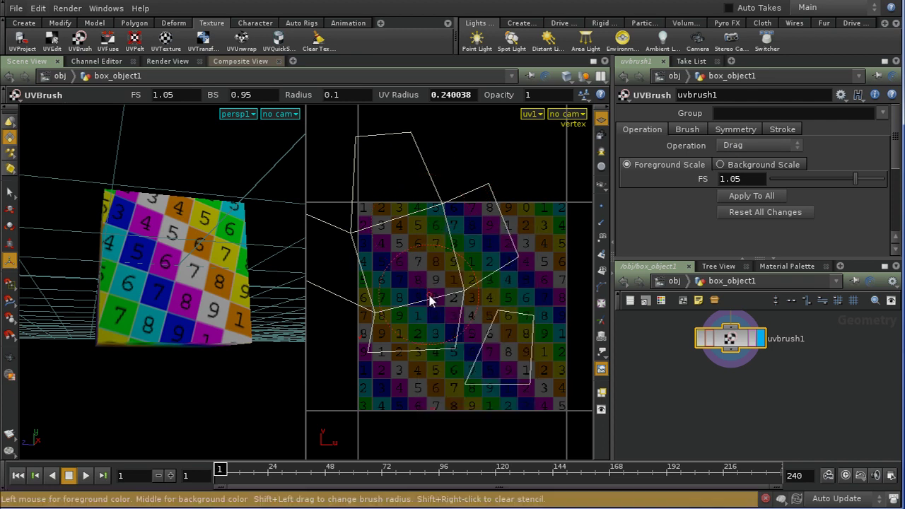
pyautogui.rightClick(432, 234)
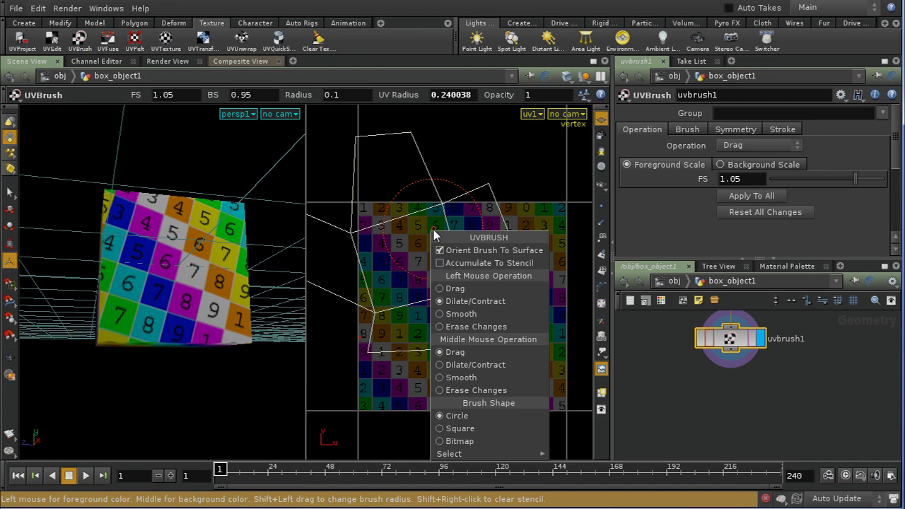
pyautogui.click(451, 366)
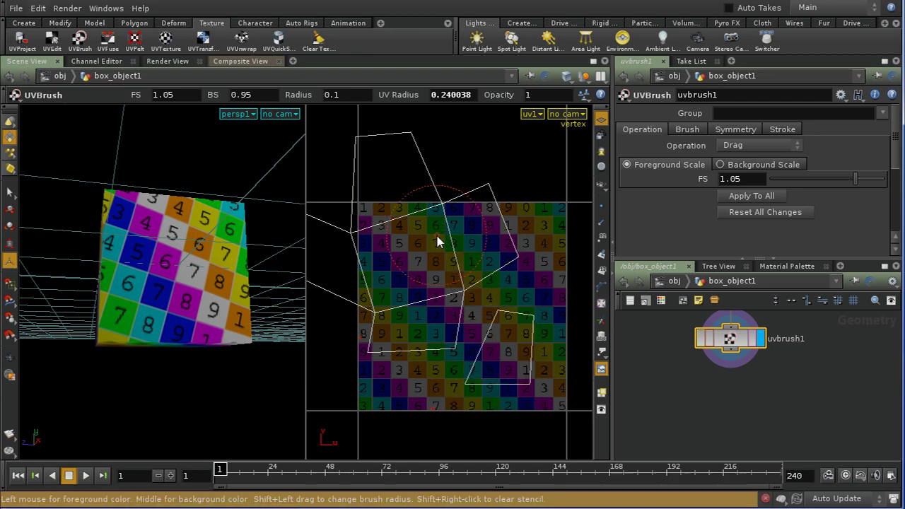
pyautogui.moveTo(434, 239)
pyautogui.mouseDown(button='middle')
pyautogui.moveTo(451, 289)
pyautogui.moveTo(395, 297)
pyautogui.moveTo(376, 275)
pyautogui.moveTo(367, 236)
pyautogui.moveTo(412, 243)
pyautogui.moveTo(444, 220)
pyautogui.moveTo(443, 208)
pyautogui.moveTo(447, 287)
pyautogui.moveTo(376, 301)
pyautogui.moveTo(361, 240)
pyautogui.moveTo(422, 213)
pyautogui.moveTo(431, 256)
pyautogui.moveTo(425, 221)
pyautogui.moveTo(446, 214)
pyautogui.moveTo(446, 200)
pyautogui.moveTo(444, 231)
pyautogui.moveTo(467, 287)
pyautogui.moveTo(391, 316)
pyautogui.moveTo(365, 275)
pyautogui.moveTo(356, 228)
pyautogui.moveTo(420, 202)
pyautogui.moveTo(445, 231)
pyautogui.moveTo(441, 299)
pyautogui.moveTo(409, 294)
pyautogui.moveTo(412, 238)
pyautogui.moveTo(430, 229)
pyautogui.moveTo(422, 205)
pyautogui.moveTo(377, 227)
pyautogui.moveTo(406, 279)
pyautogui.moveTo(446, 294)
pyautogui.moveTo(451, 305)
pyautogui.moveTo(393, 327)
pyautogui.moveTo(377, 319)
pyautogui.moveTo(367, 258)
pyautogui.moveTo(384, 238)
pyautogui.moveTo(417, 232)
pyautogui.moveTo(438, 256)
pyautogui.moveTo(442, 277)
pyautogui.moveTo(427, 309)
pyautogui.moveTo(395, 301)
pyautogui.moveTo(416, 242)
pyautogui.mouseUp(button='middle')
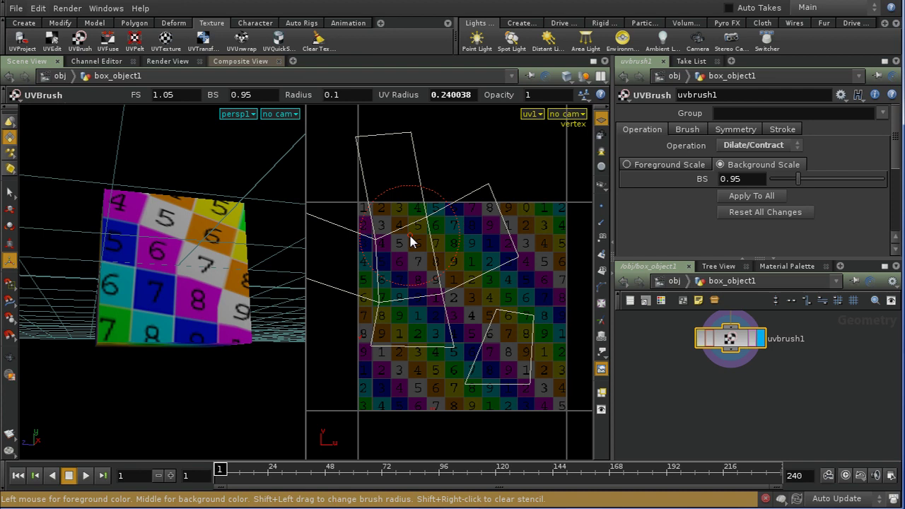
# Set the foreground brush operation to Drag and the background operation to Smooth, and smooth the UVs around the central face.
pyautogui.rightClick(409, 233)
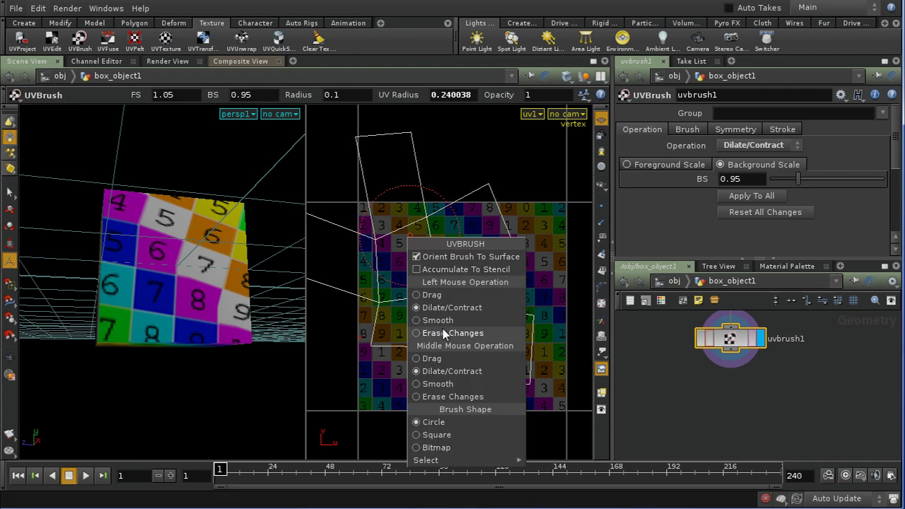
pyautogui.click(431, 320)
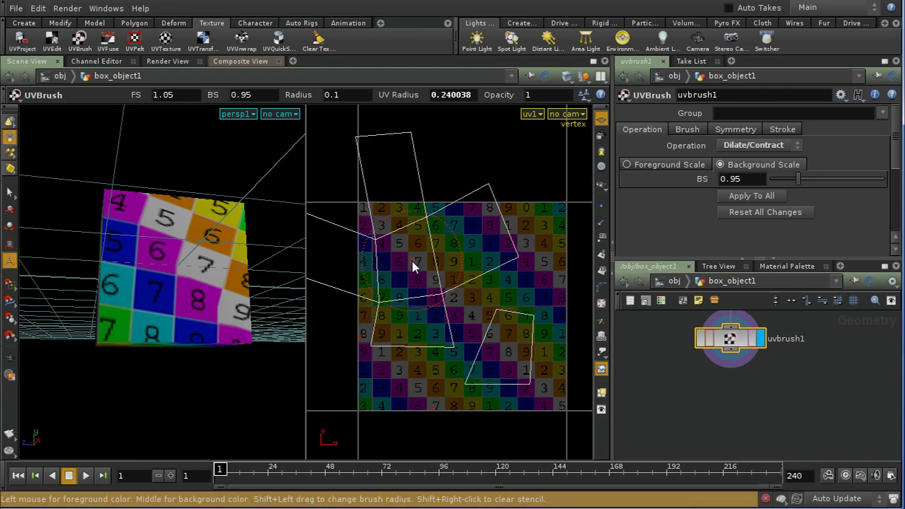
pyautogui.rightClick(411, 264)
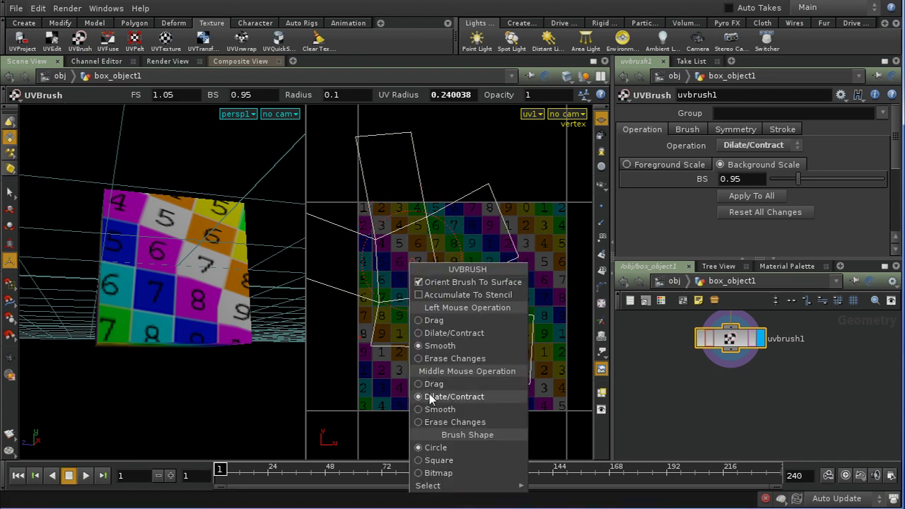
pyautogui.click(424, 321)
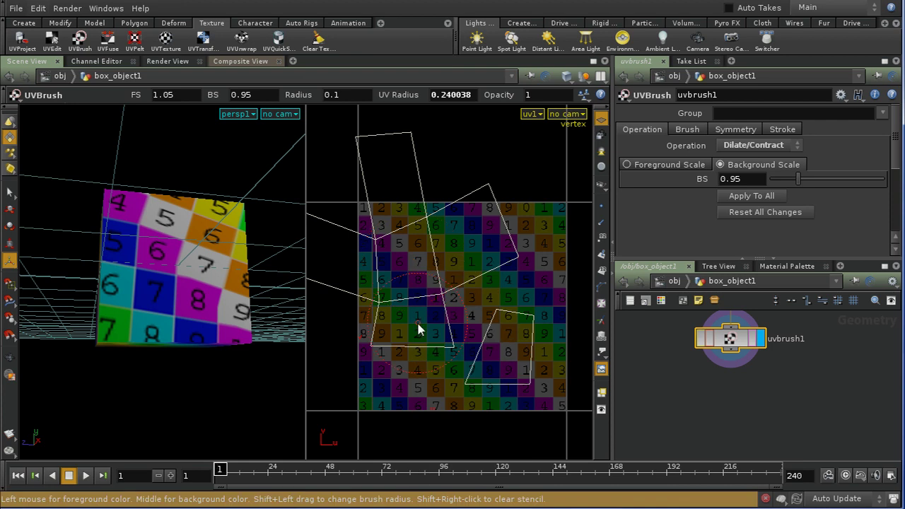
pyautogui.rightClick(397, 235)
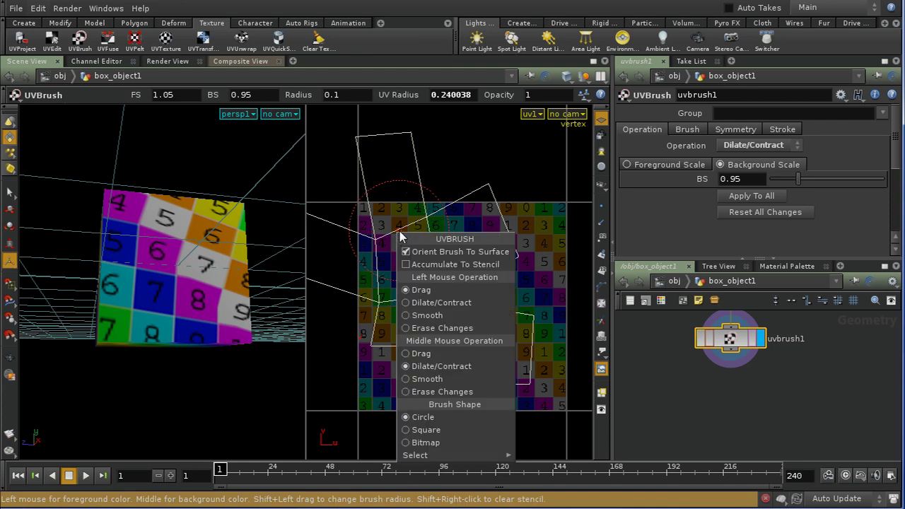
pyautogui.click(422, 379)
pyautogui.moveTo(419, 227)
pyautogui.mouseDown(button='middle')
pyautogui.moveTo(434, 238)
pyautogui.moveTo(444, 299)
pyautogui.moveTo(418, 299)
pyautogui.moveTo(429, 295)
pyautogui.moveTo(391, 226)
pyautogui.moveTo(457, 283)
pyautogui.mouseUp(button='middle')
pyautogui.moveTo(509, 244)
pyautogui.mouseDown(button='middle')
pyautogui.moveTo(507, 206)
pyautogui.moveTo(476, 192)
pyautogui.moveTo(346, 233)
pyautogui.moveTo(370, 291)
pyautogui.moveTo(406, 231)
pyautogui.moveTo(380, 271)
pyautogui.moveTo(372, 229)
pyautogui.moveTo(419, 270)
pyautogui.moveTo(382, 229)
pyautogui.moveTo(403, 266)
pyautogui.moveTo(437, 200)
pyautogui.moveTo(382, 248)
pyautogui.moveTo(384, 240)
pyautogui.moveTo(433, 285)
pyautogui.moveTo(398, 302)
pyautogui.mouseUp(button='middle')
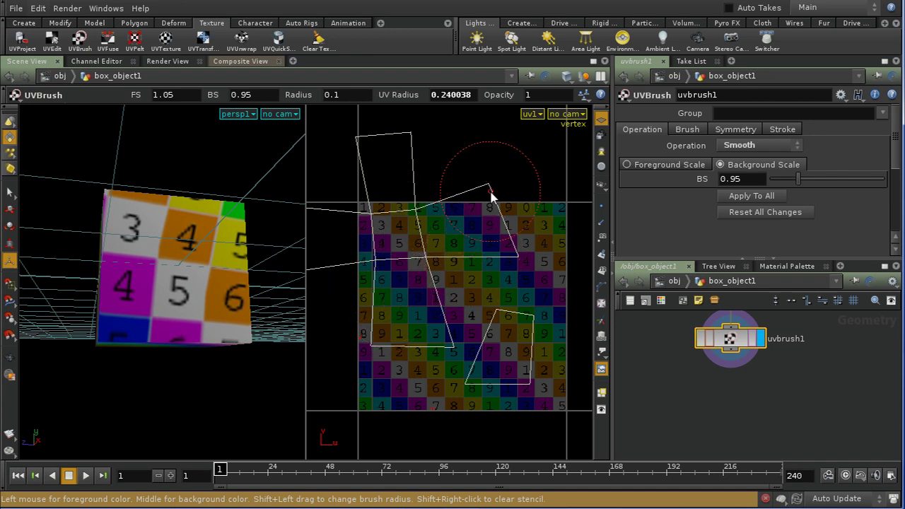
# Pull the outer corners of the right and lower UV faces inward with the Drag brush and smooth near the lower-left corner.
pyautogui.moveTo(491, 196)
pyautogui.mouseDown()
pyautogui.moveTo(458, 216)
pyautogui.moveTo(509, 259)
pyautogui.moveTo(477, 262)
pyautogui.mouseUp()
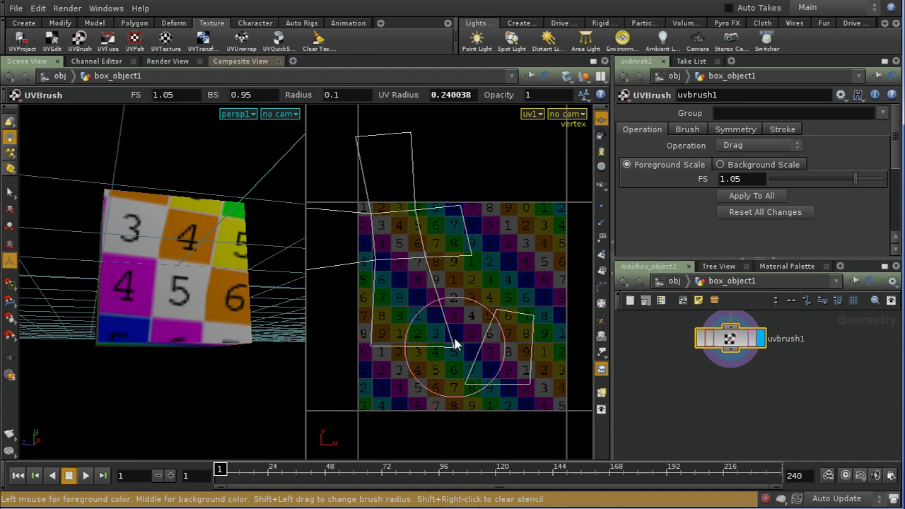
pyautogui.moveTo(457, 344); pyautogui.dragTo(431, 307)
pyautogui.moveTo(374, 353); pyautogui.dragTo(376, 313)
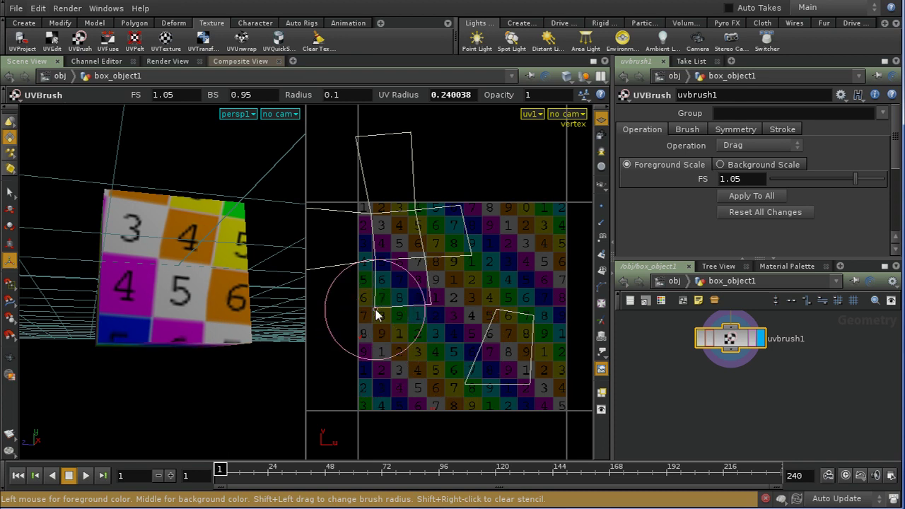
pyautogui.moveTo(379, 318)
pyautogui.mouseDown(button='middle')
pyautogui.moveTo(426, 298)
pyautogui.moveTo(414, 288)
pyautogui.moveTo(409, 297)
pyautogui.moveTo(430, 292)
pyautogui.moveTo(413, 284)
pyautogui.moveTo(448, 252)
pyautogui.moveTo(444, 210)
pyautogui.moveTo(412, 216)
pyautogui.moveTo(389, 206)
pyautogui.moveTo(386, 192)
pyautogui.moveTo(432, 237)
pyautogui.moveTo(430, 291)
pyautogui.moveTo(486, 251)
pyautogui.moveTo(444, 255)
pyautogui.moveTo(439, 227)
pyautogui.moveTo(379, 190)
pyautogui.moveTo(396, 175)
pyautogui.moveTo(340, 160)
pyautogui.moveTo(350, 222)
pyautogui.moveTo(336, 258)
pyautogui.moveTo(398, 300)
pyautogui.mouseUp(button='middle')
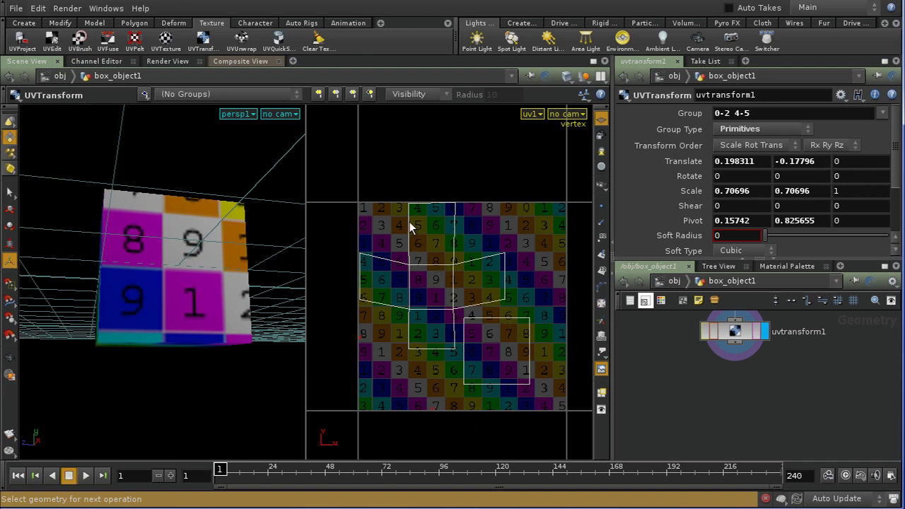
# Start saving the texture UVs of uvtransform1 to an image and browse to the Home Folder as its location.
pyautogui.rightClick(741, 335)
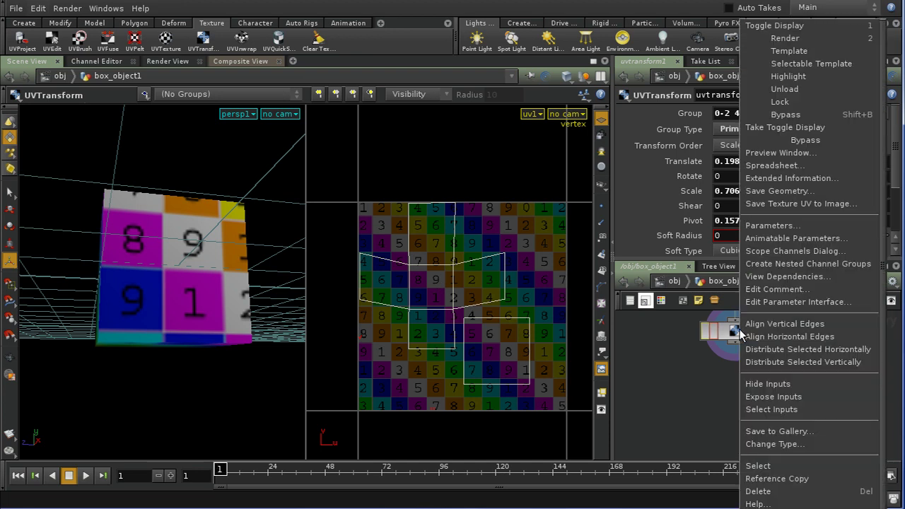
pyautogui.click(780, 202)
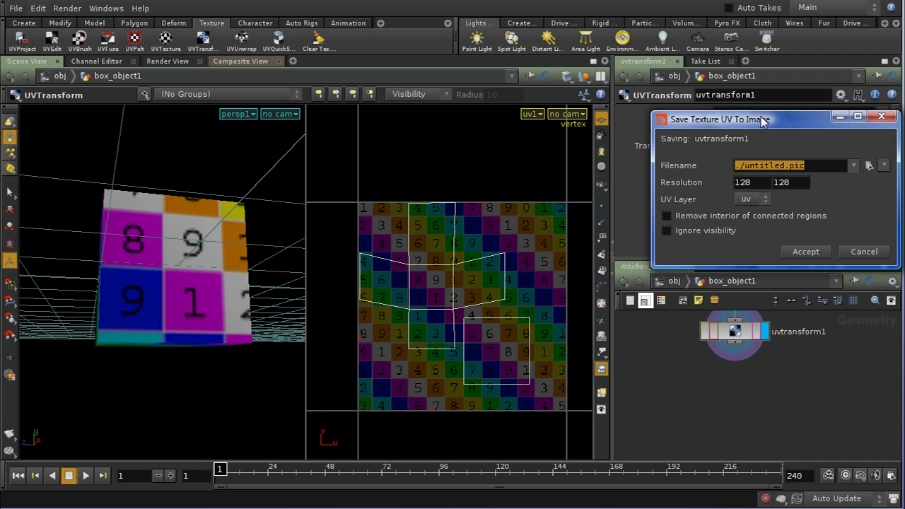
pyautogui.moveTo(762, 120); pyautogui.dragTo(676, 123)
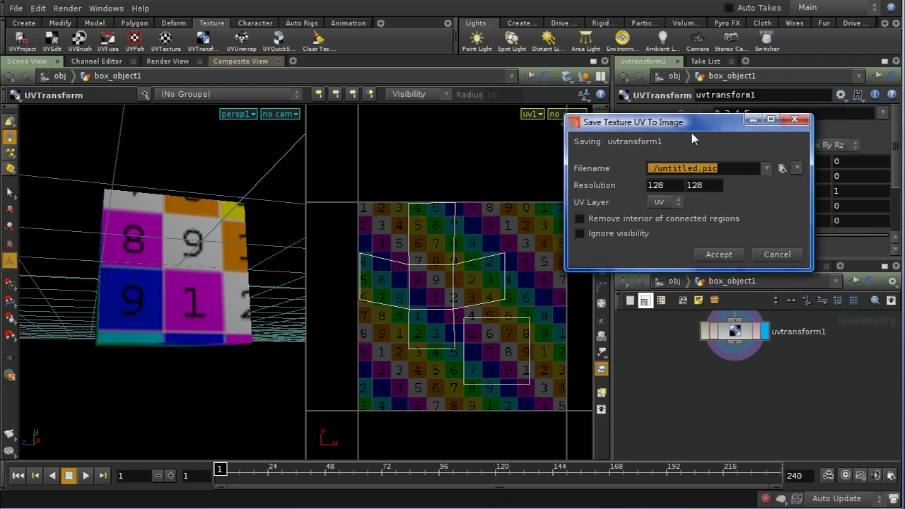
pyautogui.click(781, 168)
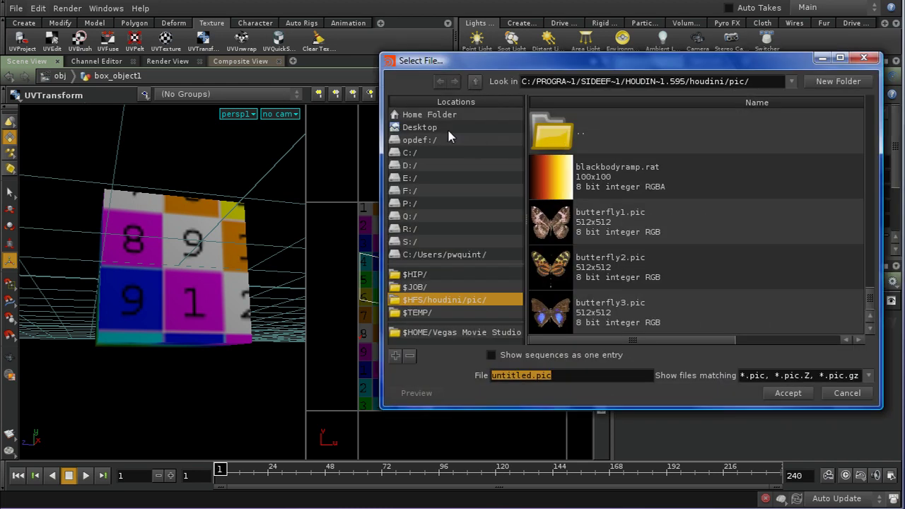
pyautogui.click(423, 115)
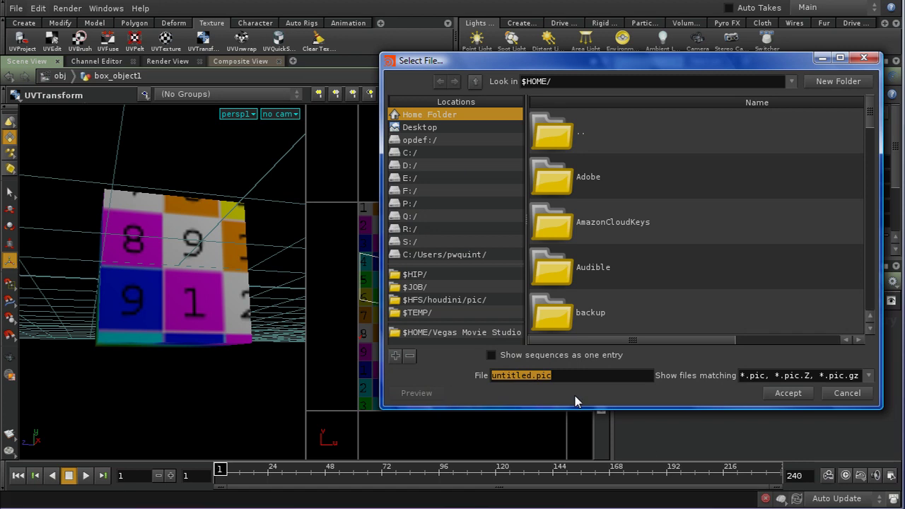
# Name the UV image file textureuv.pic and accept it as the output file.
pyautogui.click(530, 377)
pyautogui.moveTo(530, 382); pyautogui.dragTo(480, 382)
pyautogui.write('textt')
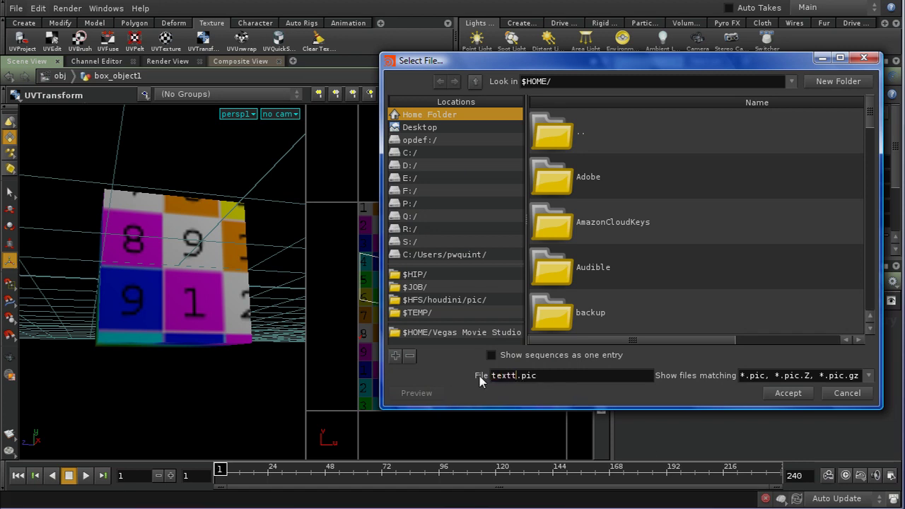
pyautogui.press('BackSpace')
pyautogui.write('uir')
pyautogui.write('uv')
pyautogui.click(775, 394)
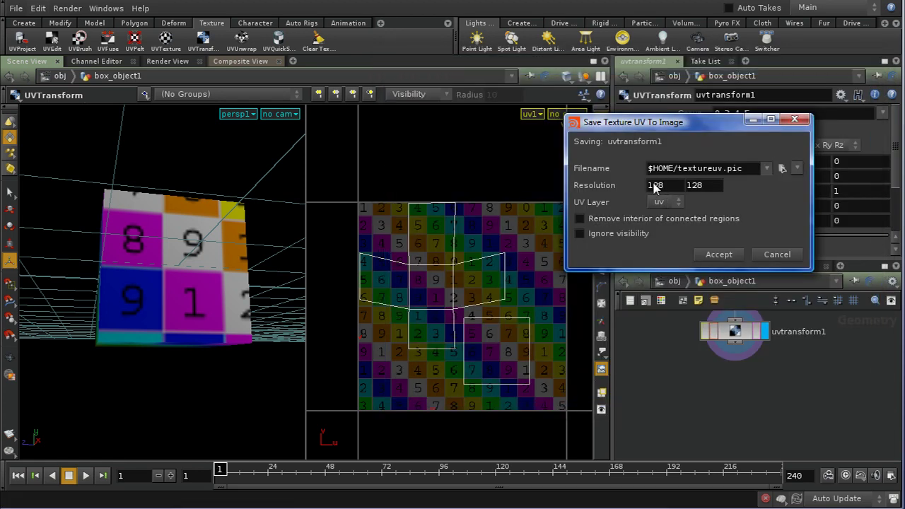
# Set the UV image resolution to 512 by 512 and save the image.
pyautogui.press('Tab')
pyautogui.write('512')
pyautogui.press('Tab')
pyautogui.write('512')
pyautogui.click(734, 256)
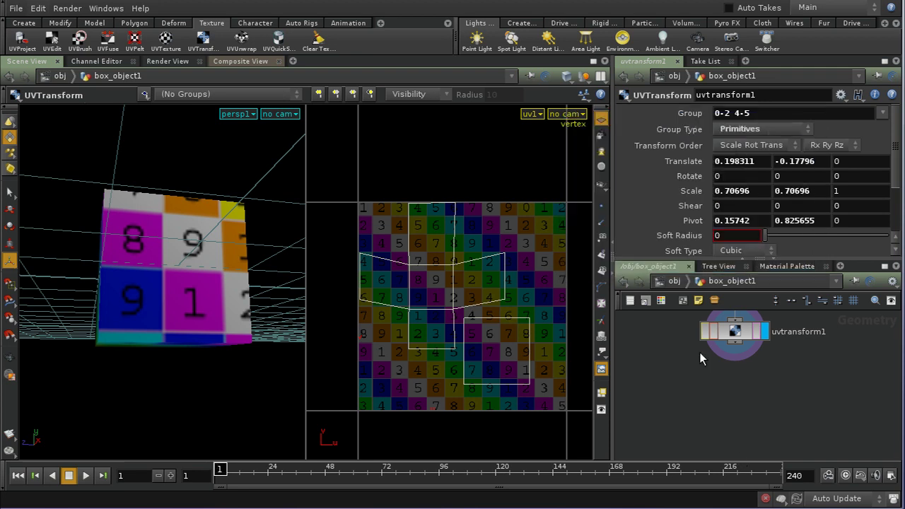
# Import the image textureuv.pic from the Home Folder.
pyautogui.click(16, 8)
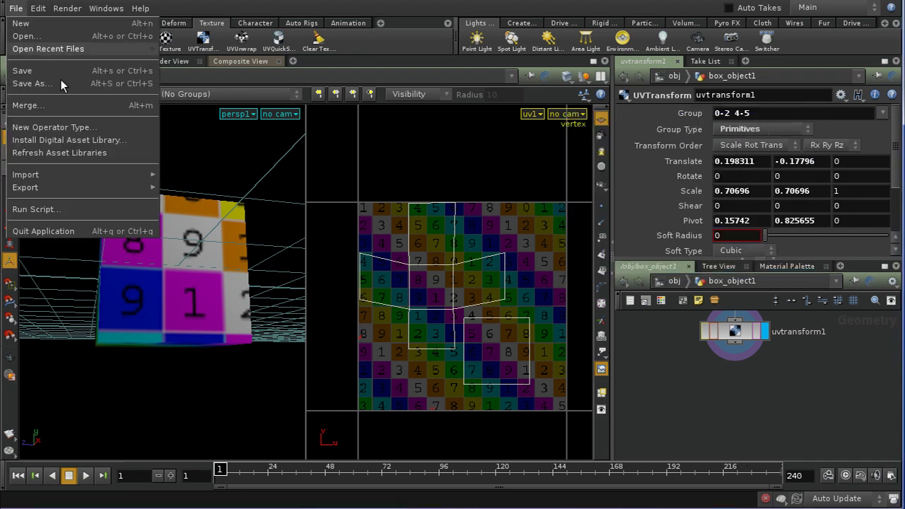
pyautogui.moveTo(114, 171)
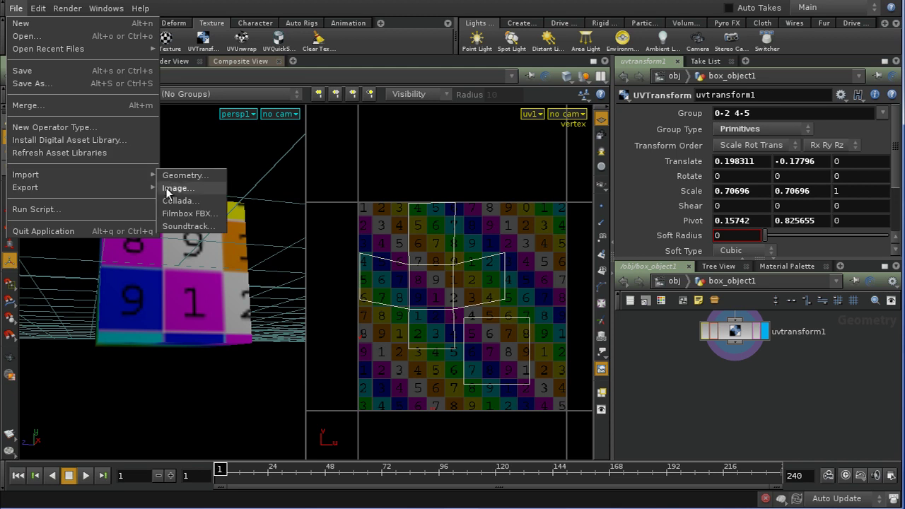
pyautogui.click(187, 187)
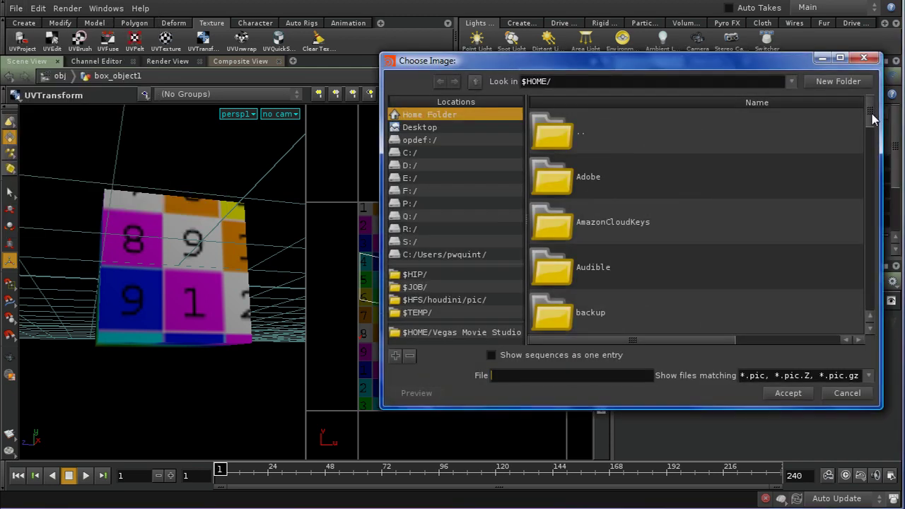
pyautogui.moveTo(873, 120); pyautogui.dragTo(875, 325)
pyautogui.click(673, 272)
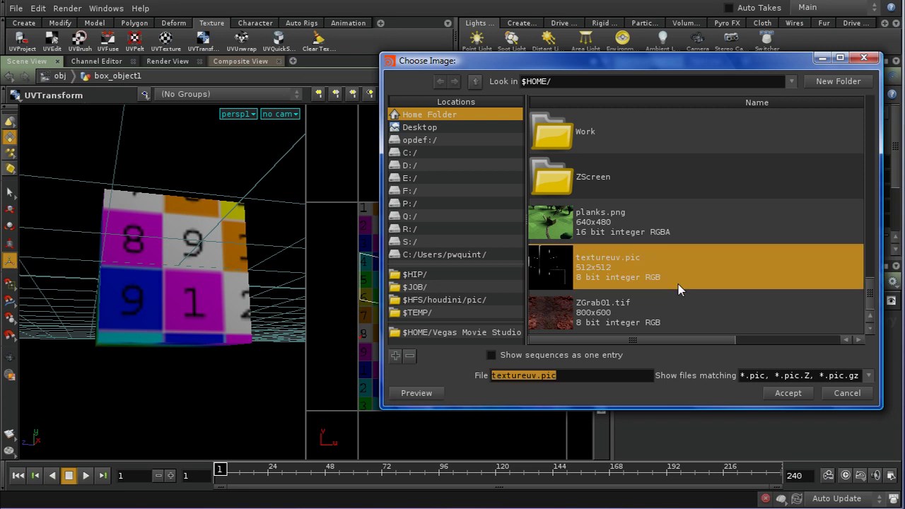
pyautogui.click(787, 393)
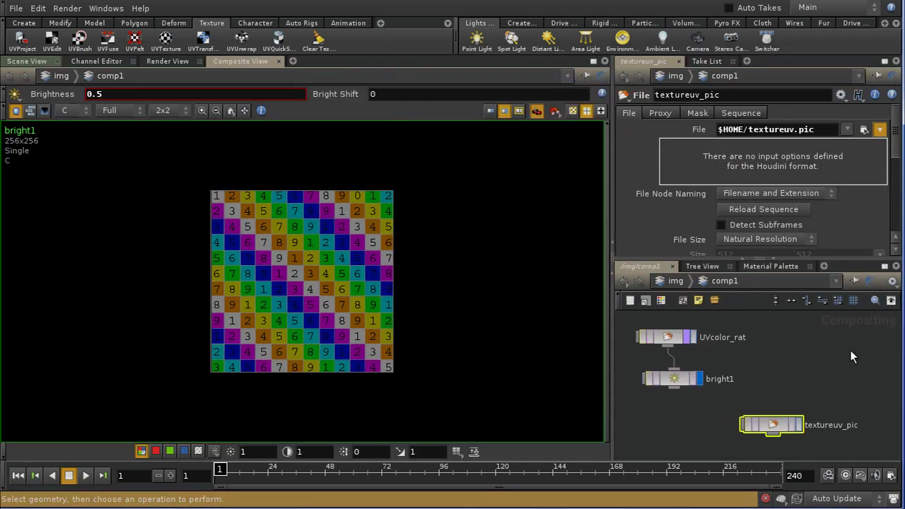
# Place the textureuv_pic node beside UVcolor_rat and display its UV layout in the Composite View.
pyautogui.moveTo(780, 425); pyautogui.dragTo(828, 357)
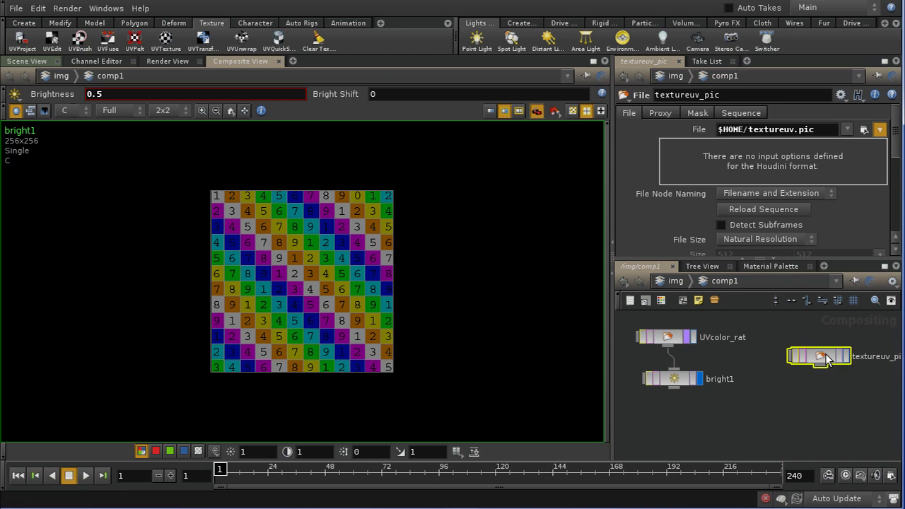
pyautogui.click(846, 357)
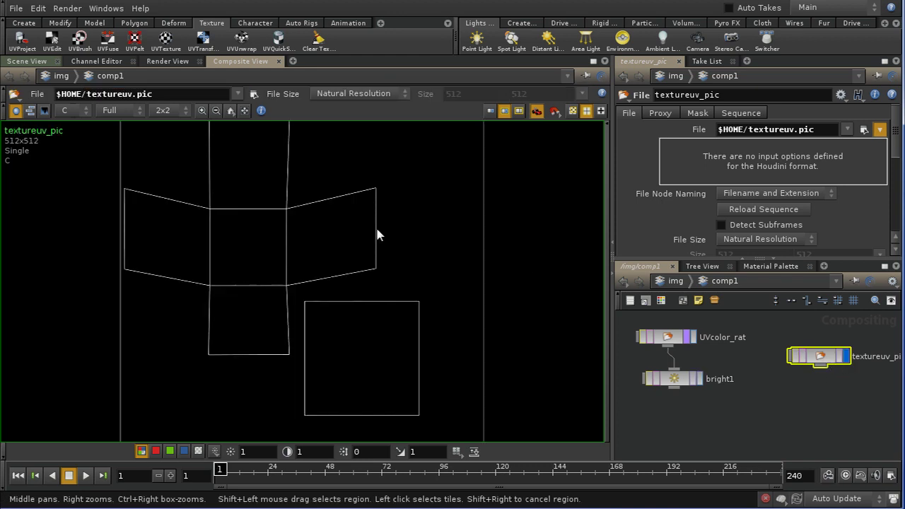
pyautogui.moveTo(412, 192); pyautogui.dragTo(384, 204, button='right')
pyautogui.moveTo(384, 205); pyautogui.dragTo(315, 215, button='middle')
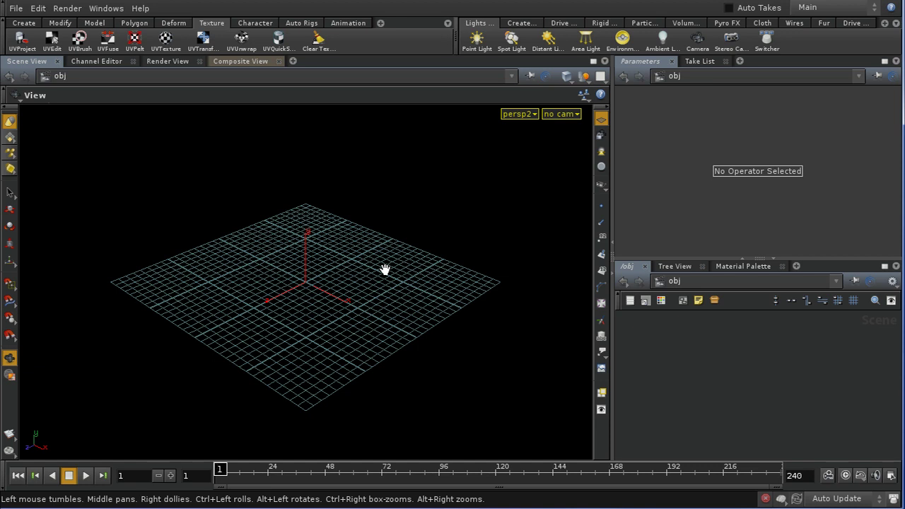
# In the front view, begin a polygon curve from the origin through x -0.5, -1 and -1.5, with its fifth point at -0.5, 0.5.
pyautogui.hotkey('space', '2')
pyautogui.hotkey('space', '3')
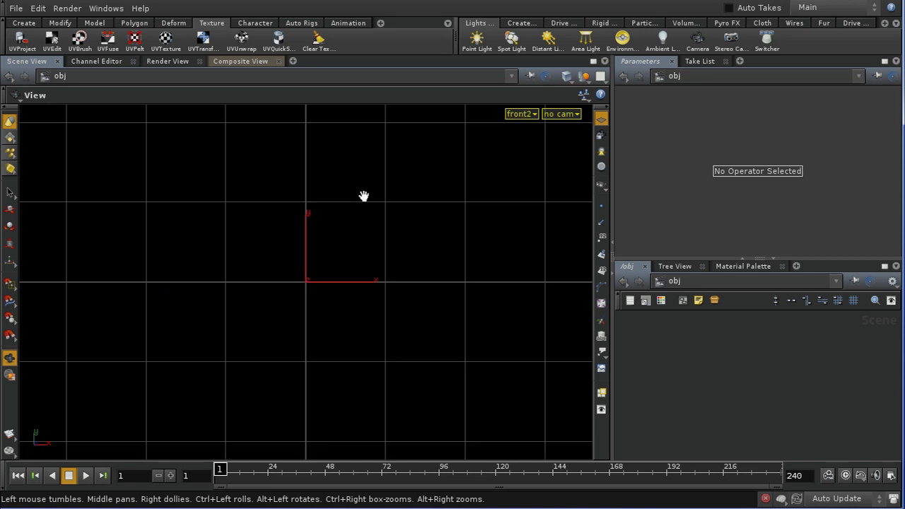
pyautogui.scroll(-2, 370, 259)
pyautogui.scroll(-3, 386, 299)
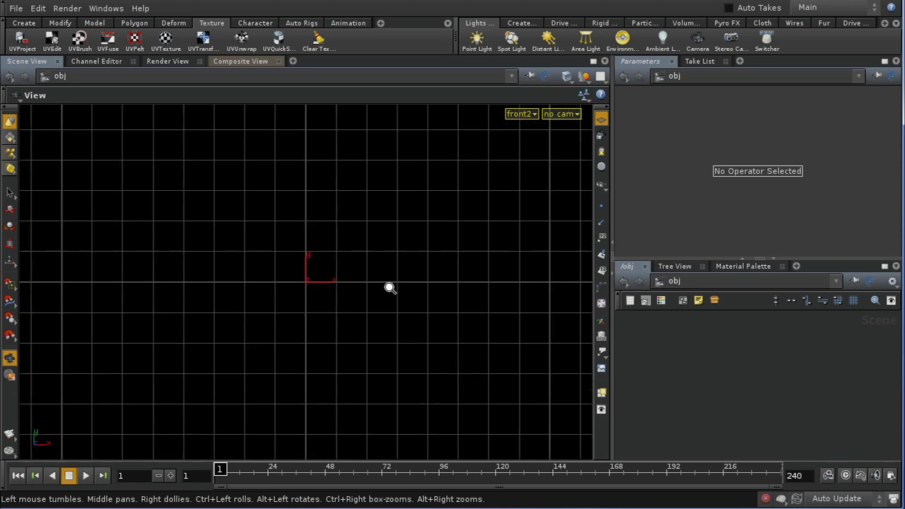
pyautogui.moveTo(364, 176); pyautogui.dragTo(367, 204, button='middle')
pyautogui.moveTo(367, 204); pyautogui.dragTo(361, 164, button='right')
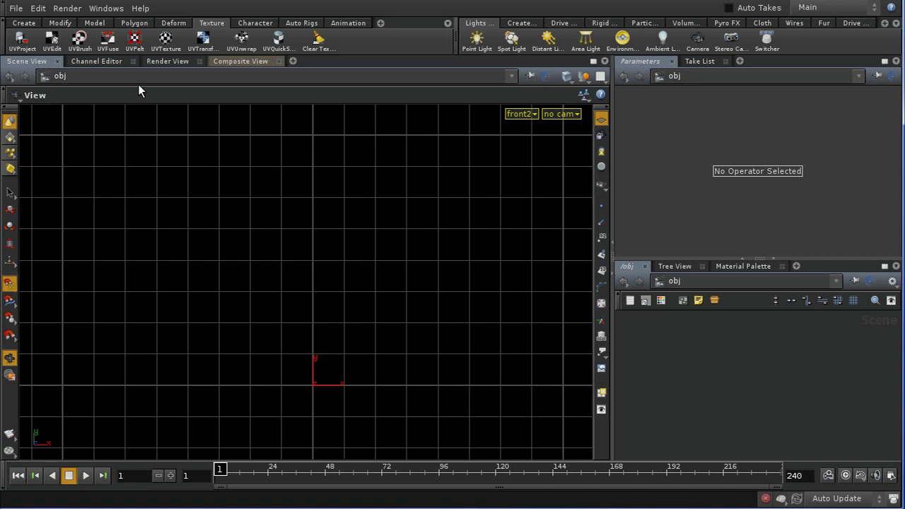
pyautogui.click(25, 23)
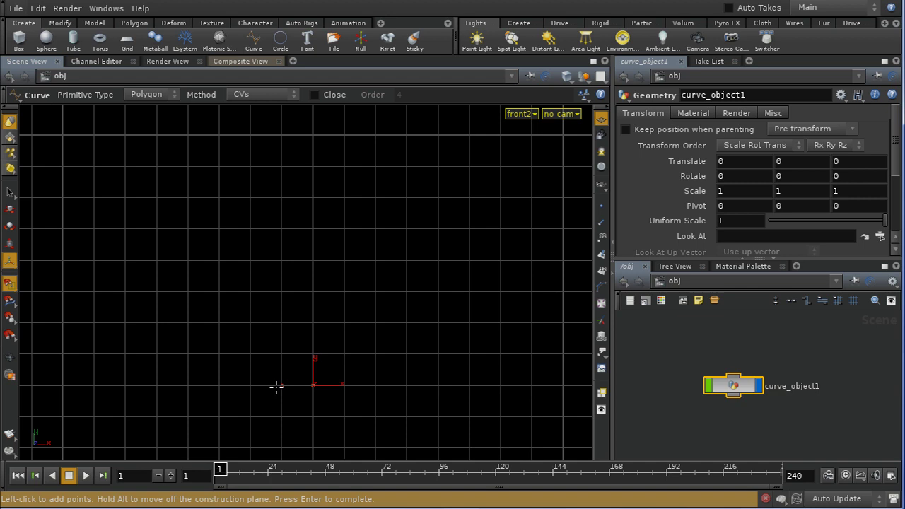
pyautogui.click(282, 386)
pyautogui.click(250, 385)
pyautogui.click(219, 385)
pyautogui.click(281, 355)
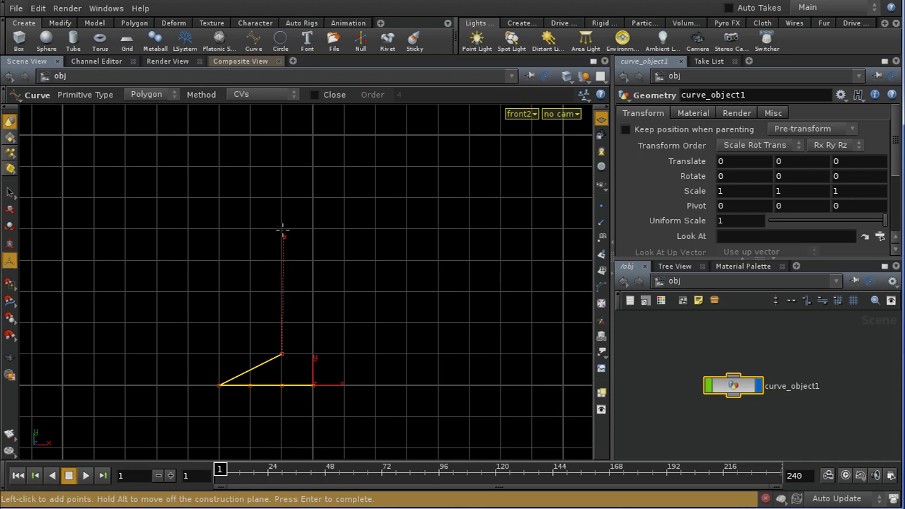
# Extend the curve vertically to about y 2.5, and add points for the angled shoulder and the outer side of the neck.
pyautogui.click(281, 225)
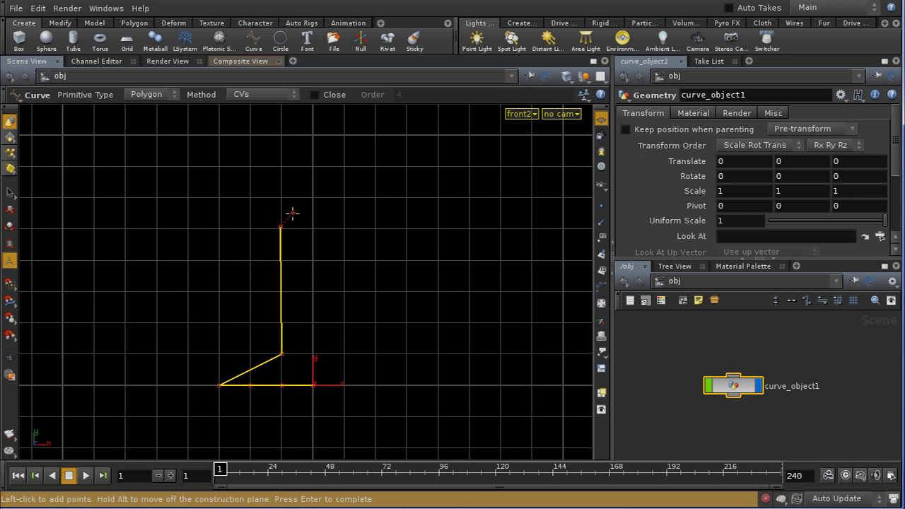
pyautogui.click(287, 210)
pyautogui.click(294, 204)
pyautogui.click(304, 196)
pyautogui.click(302, 186)
pyautogui.click(300, 168)
# Trace the curve back down inside the outer wall, following the neck and shoulder and ending just above the base line.
pyautogui.click(305, 179)
pyautogui.click(309, 200)
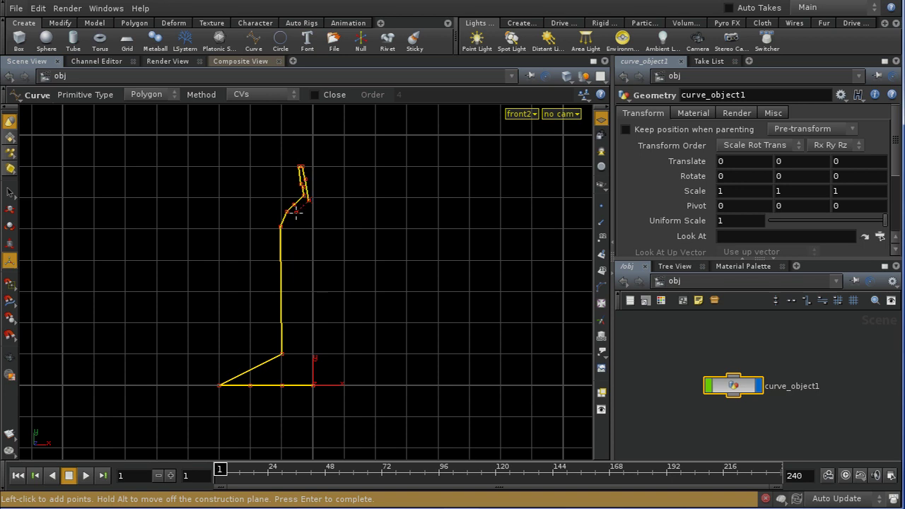
pyautogui.click(295, 212)
pyautogui.click(285, 228)
pyautogui.click(288, 250)
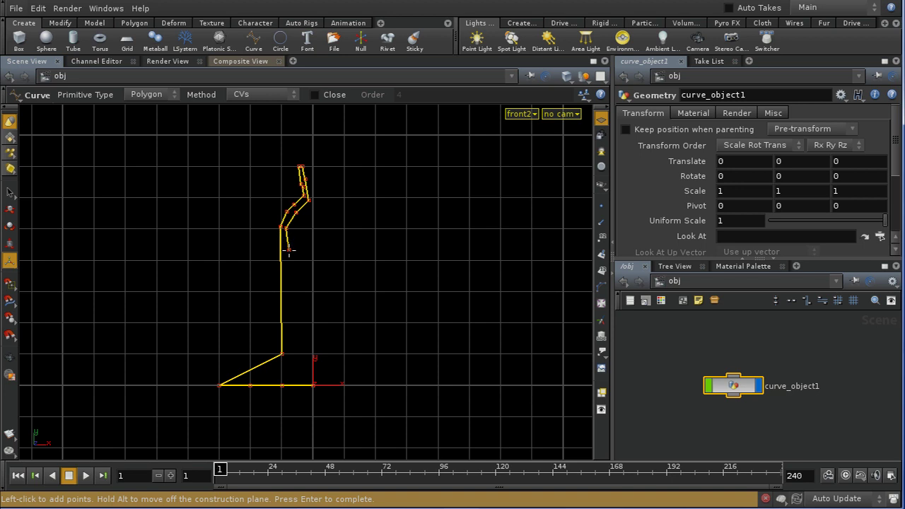
pyautogui.click(289, 297)
pyautogui.click(288, 336)
pyautogui.click(287, 346)
pyautogui.click(287, 375)
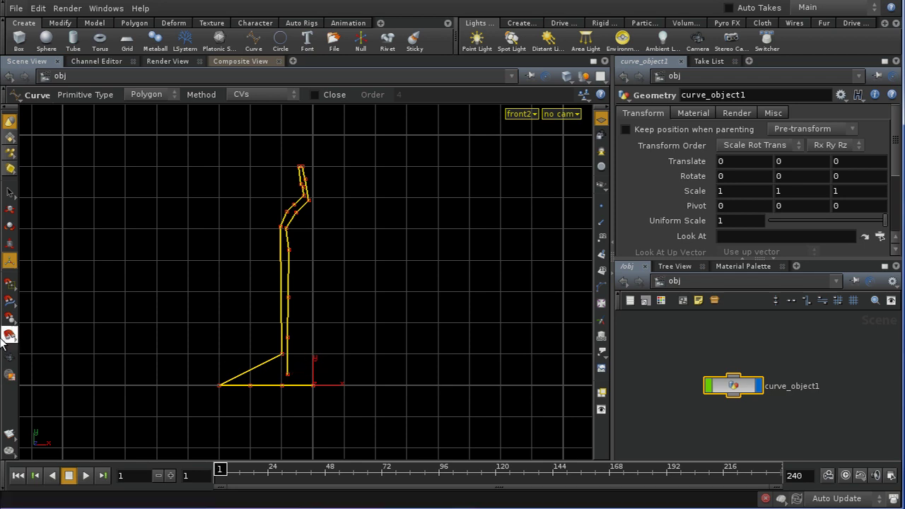
# Turn grid snapping on, add a final curve point at 0, 0.5 on the vertical axis and complete the curve.
pyautogui.click(9, 284)
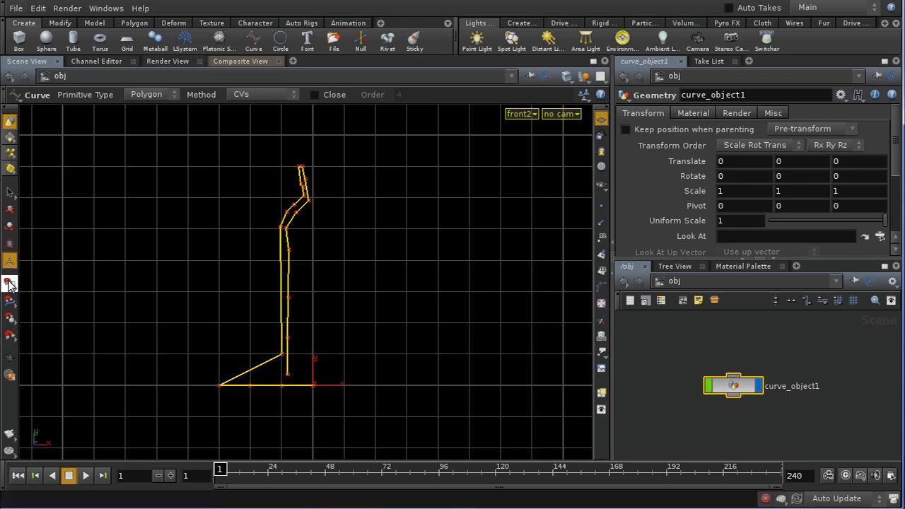
pyautogui.click(314, 356)
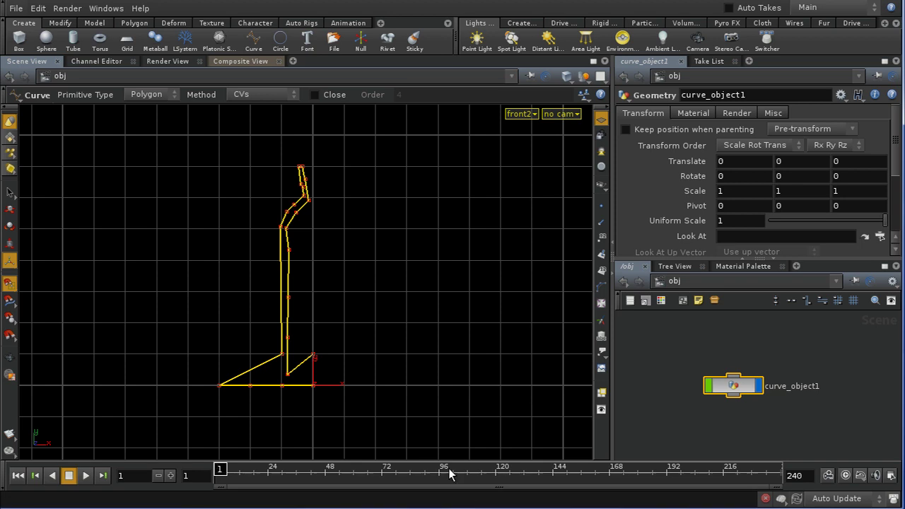
pyautogui.rightClick(356, 327)
pyautogui.click(368, 347)
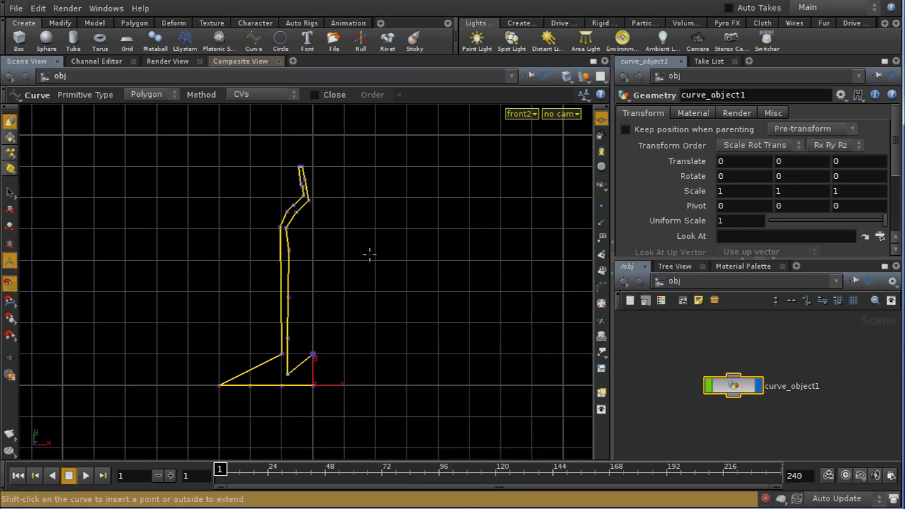
pyautogui.moveTo(369, 252); pyautogui.dragTo(357, 162, button='right')
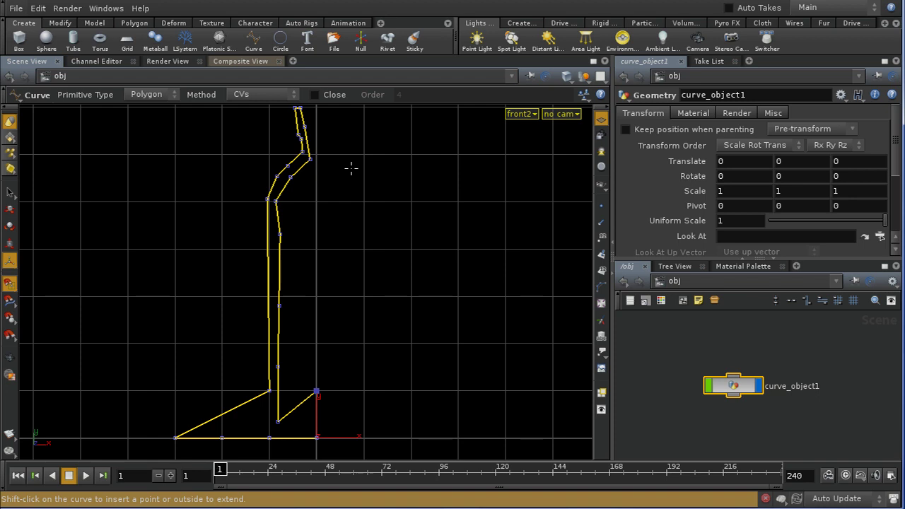
pyautogui.moveTo(382, 163); pyautogui.dragTo(359, 154, button='right')
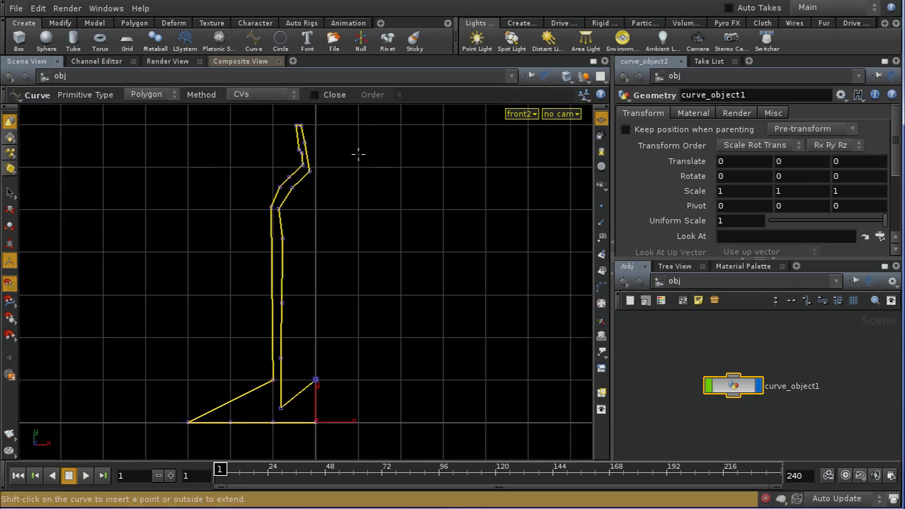
pyautogui.press('Return')
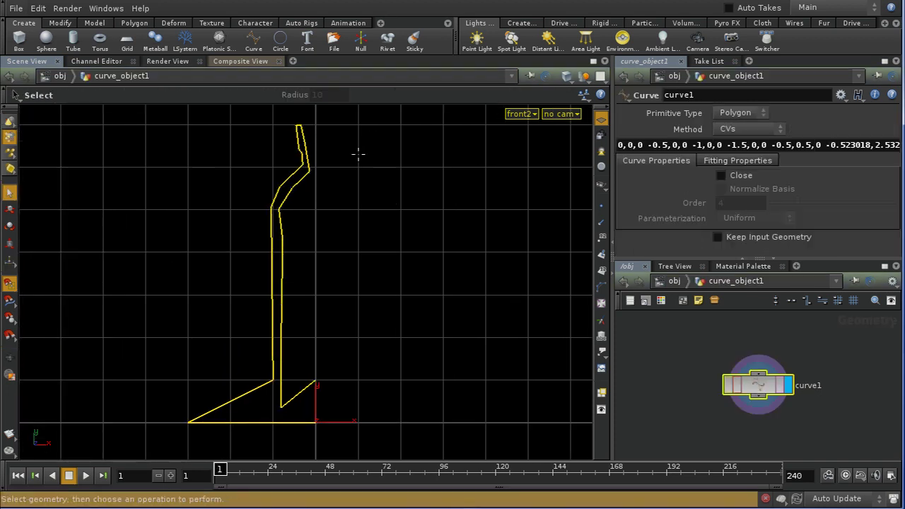
# Reshape the neck and shoulder by moving points 10-13 and inner point 16 toward the axis and points 7, 8 and 14 slightly outward.
pyautogui.moveTo(274, 116); pyautogui.dragTo(312, 152)
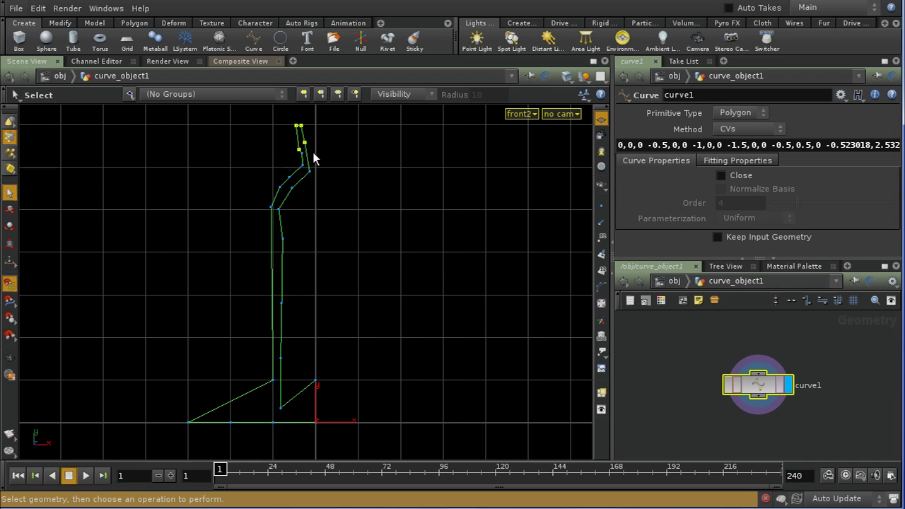
pyautogui.press('t')
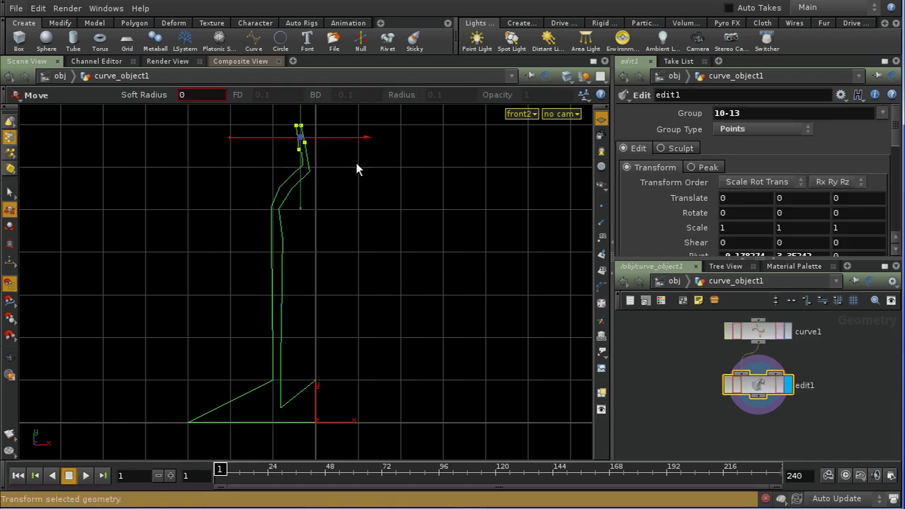
pyautogui.moveTo(333, 135); pyautogui.dragTo(337, 140)
pyautogui.moveTo(278, 160); pyautogui.dragTo(335, 170)
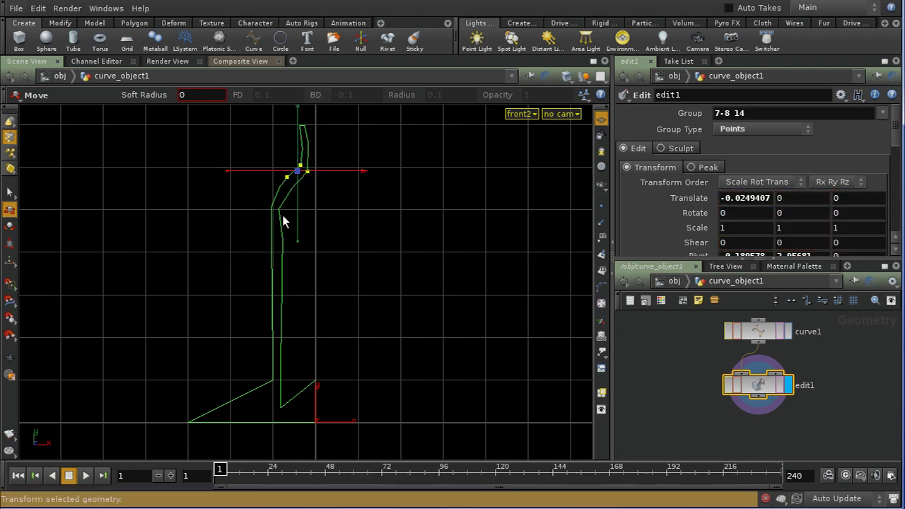
pyautogui.click(278, 210)
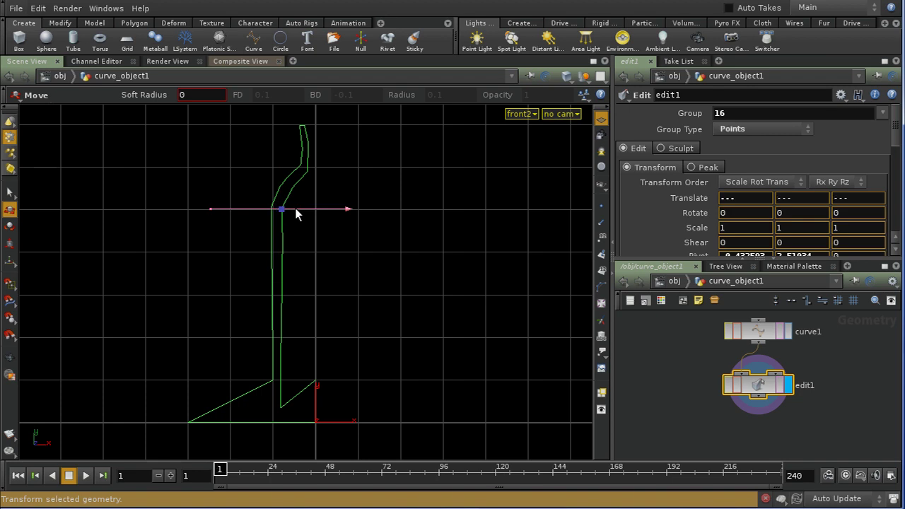
# Flatten the inner floor by lowering axis point 21 about 0.37 and inner corner point 20 about 0.05.
pyautogui.click(281, 406)
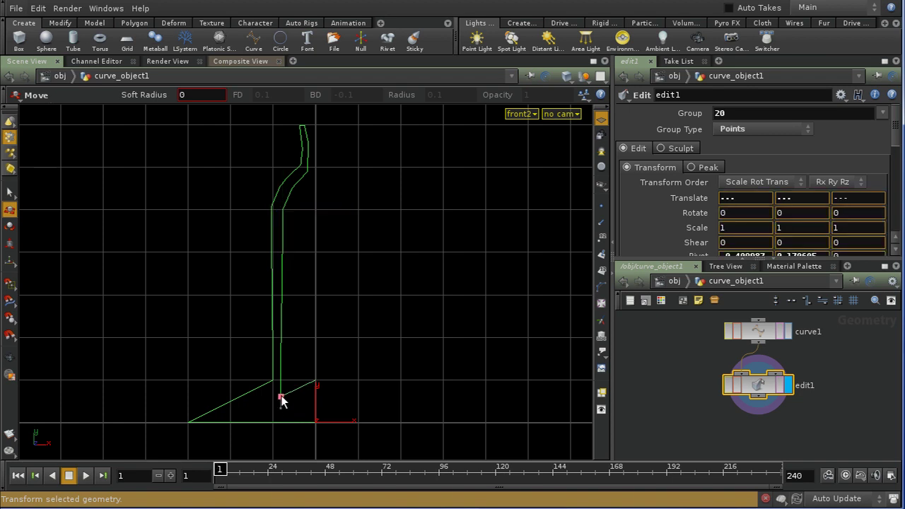
pyautogui.moveTo(282, 397); pyautogui.dragTo(282, 408)
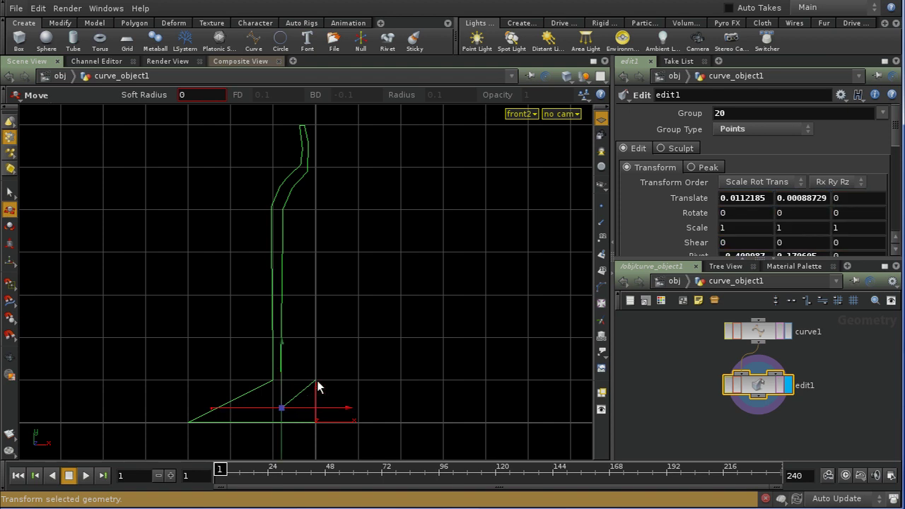
pyautogui.click(316, 381)
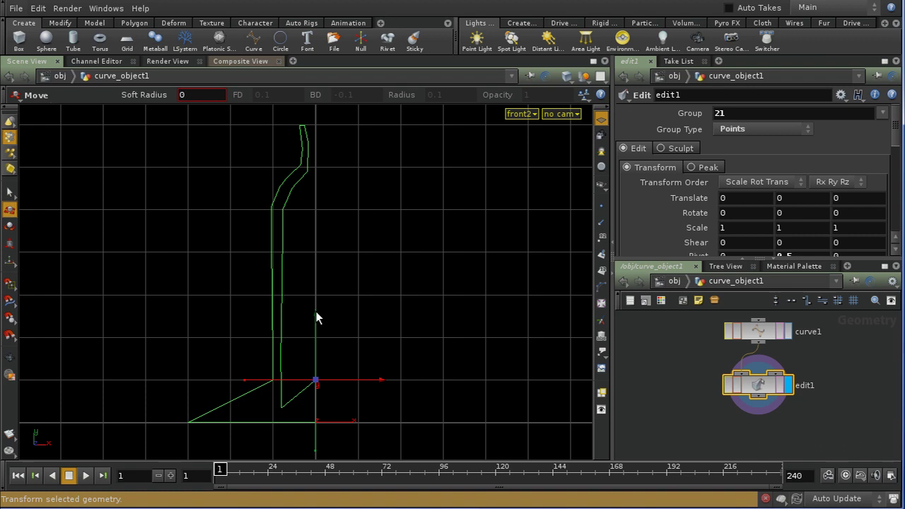
pyautogui.moveTo(317, 317); pyautogui.dragTo(316, 347)
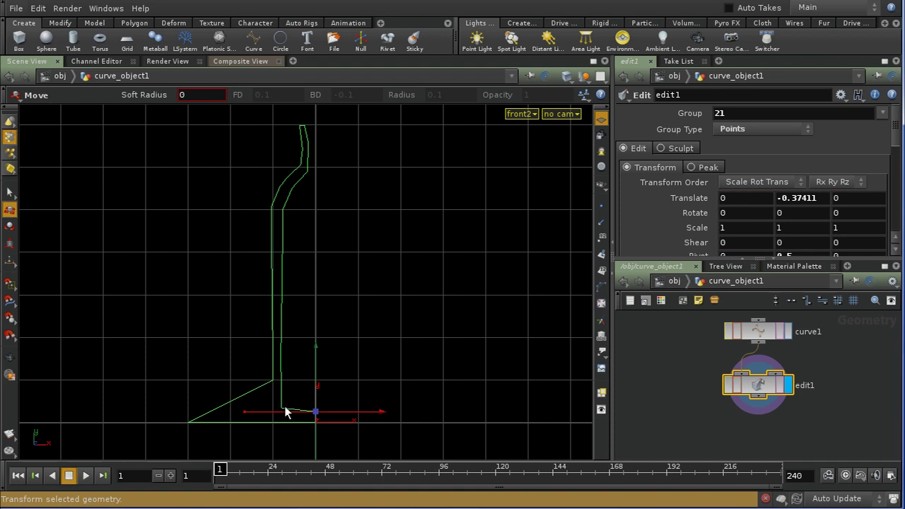
pyautogui.click(281, 366)
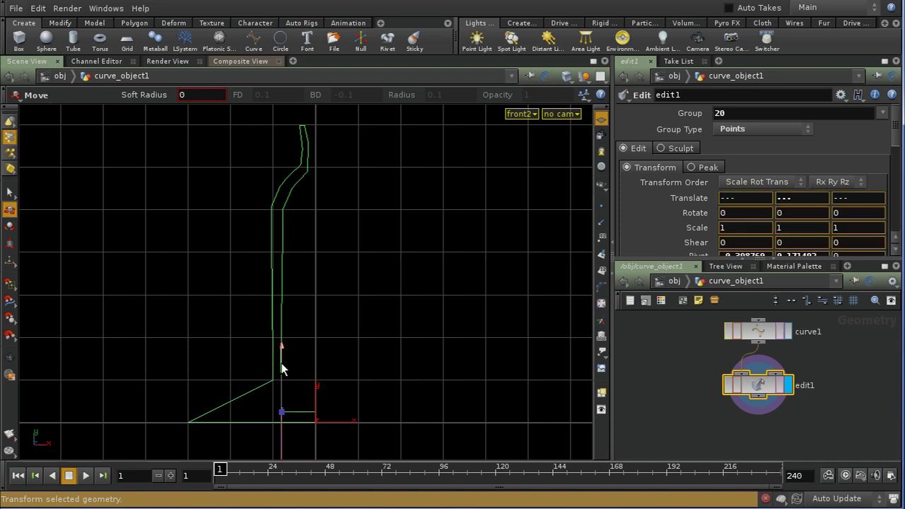
pyautogui.moveTo(281, 366); pyautogui.dragTo(276, 390)
# Move point 1 on the base line about 0.21 along X toward the origin, undoing the first attempt.
pyautogui.click(264, 427)
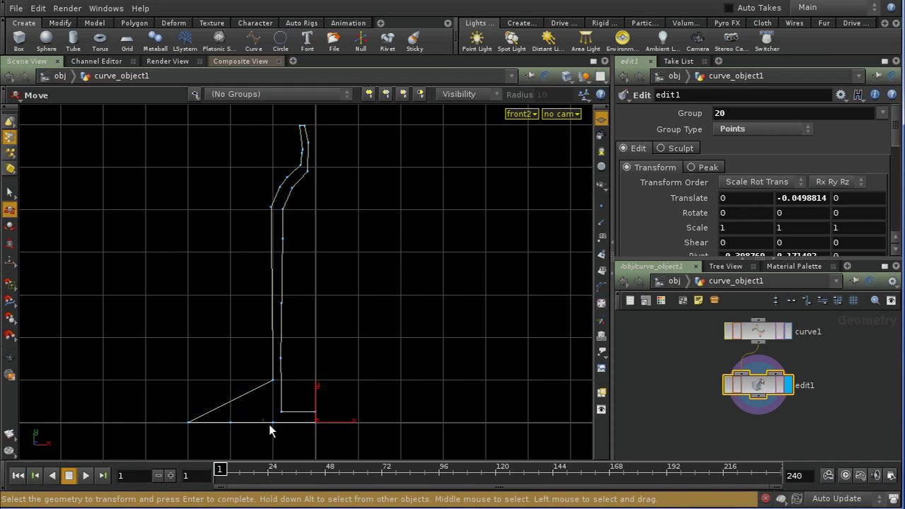
pyautogui.click(273, 424)
pyautogui.moveTo(276, 424); pyautogui.dragTo(320, 427)
pyautogui.hotkey('ctrl', 'z')
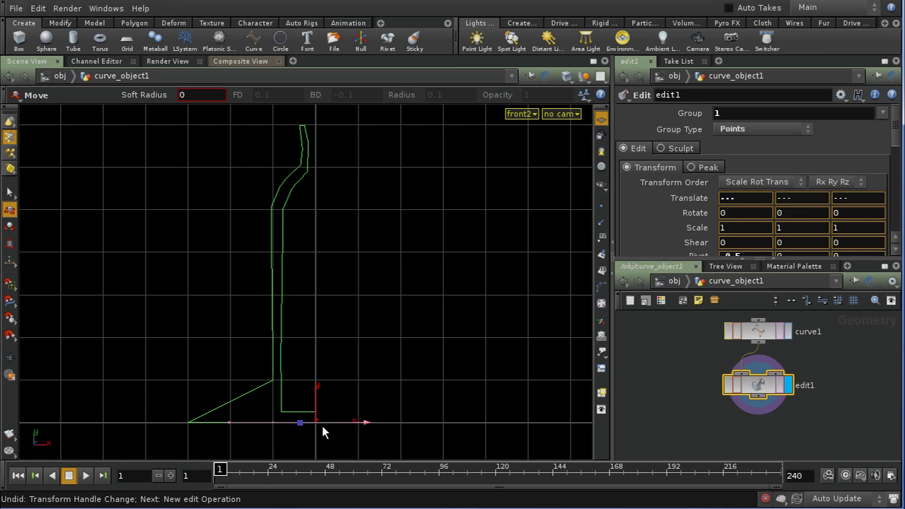
pyautogui.moveTo(322, 426); pyautogui.dragTo(313, 425)
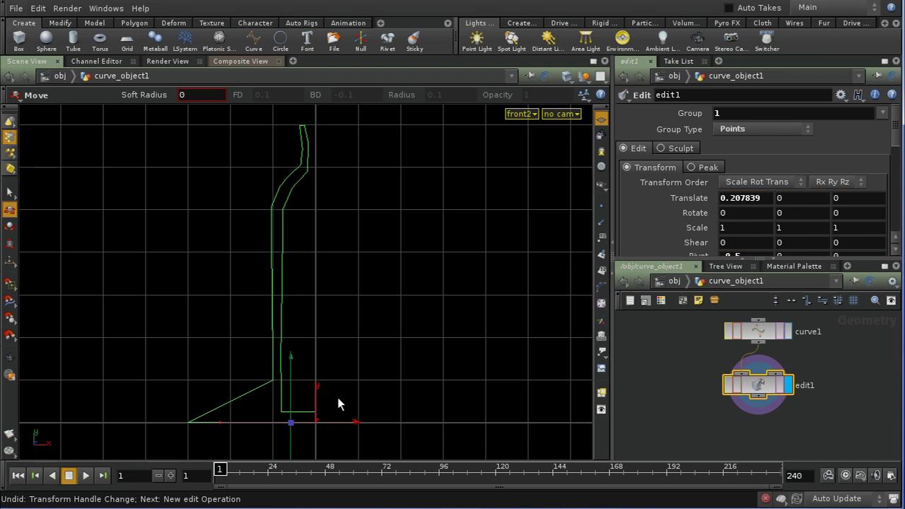
# Narrow the base by moving point 2 about 0.65 and outer corner point 3 about 1.01 along X toward the axis.
pyautogui.click(178, 427)
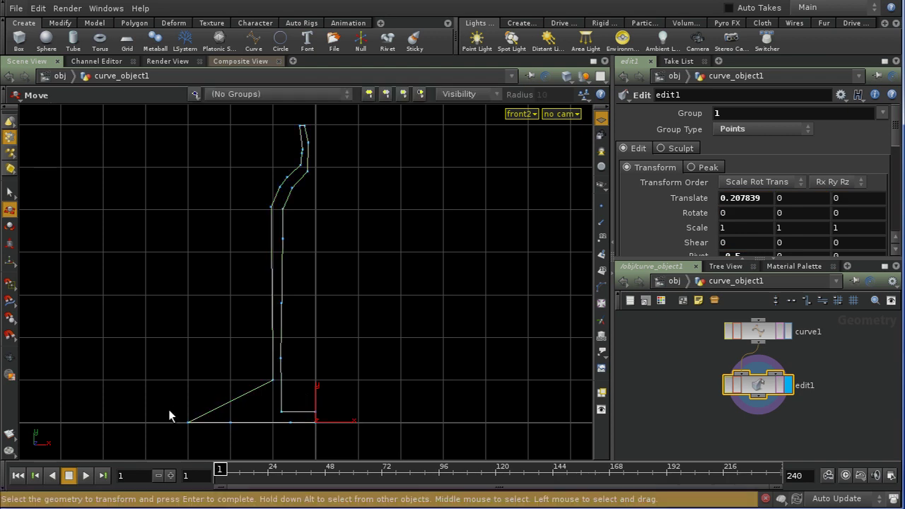
pyautogui.click(188, 422)
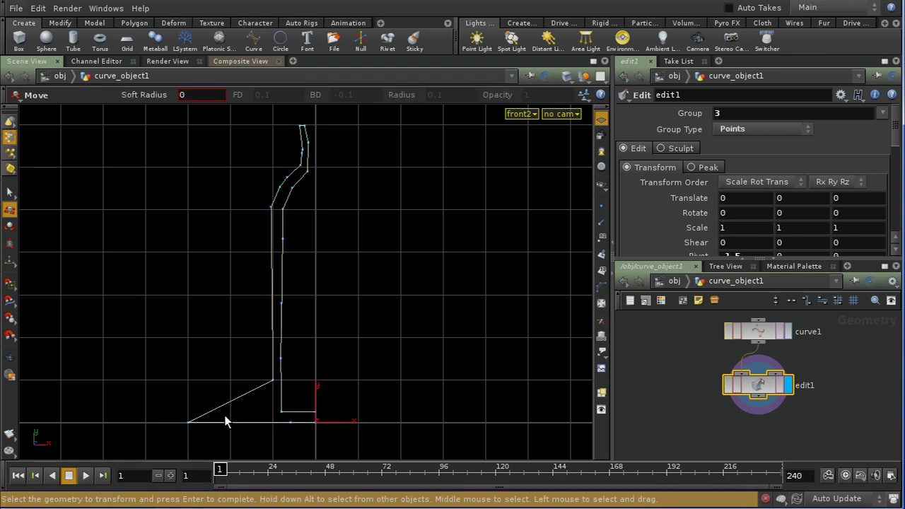
pyautogui.click(232, 425)
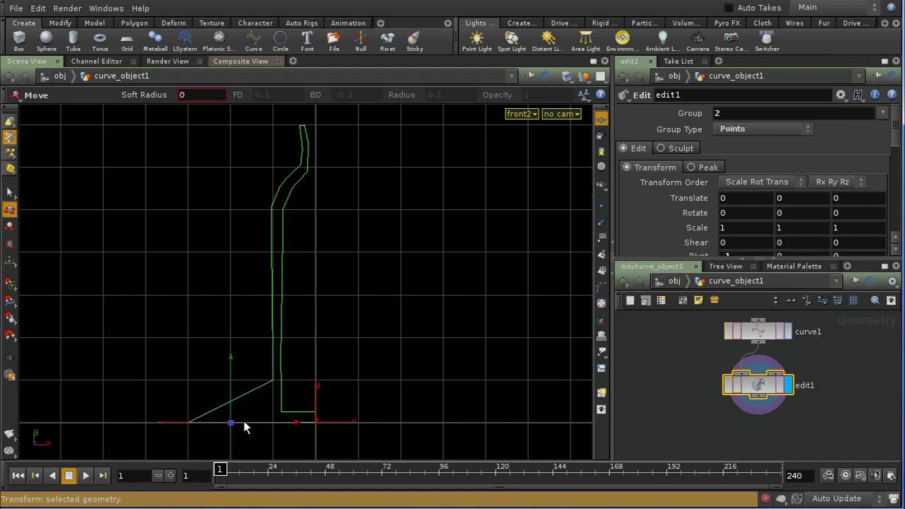
pyautogui.moveTo(244, 427); pyautogui.dragTo(297, 428)
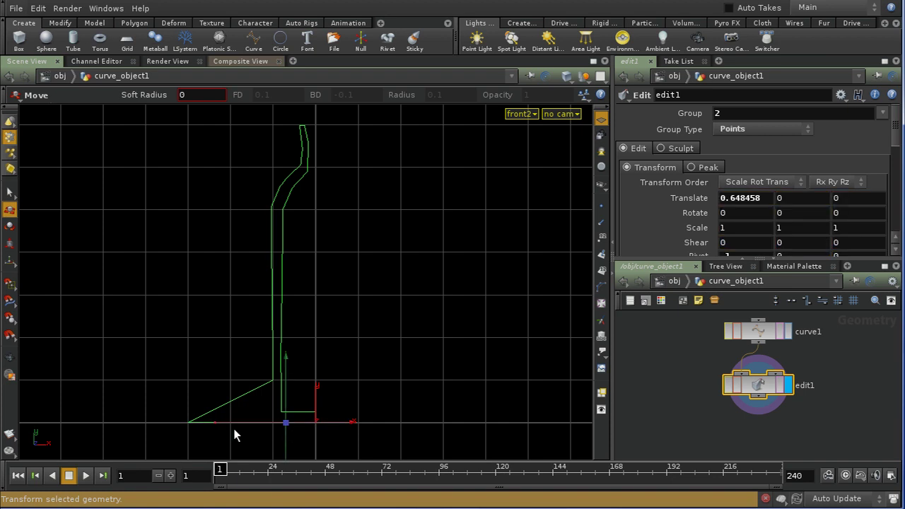
pyautogui.moveTo(173, 402); pyautogui.dragTo(293, 430)
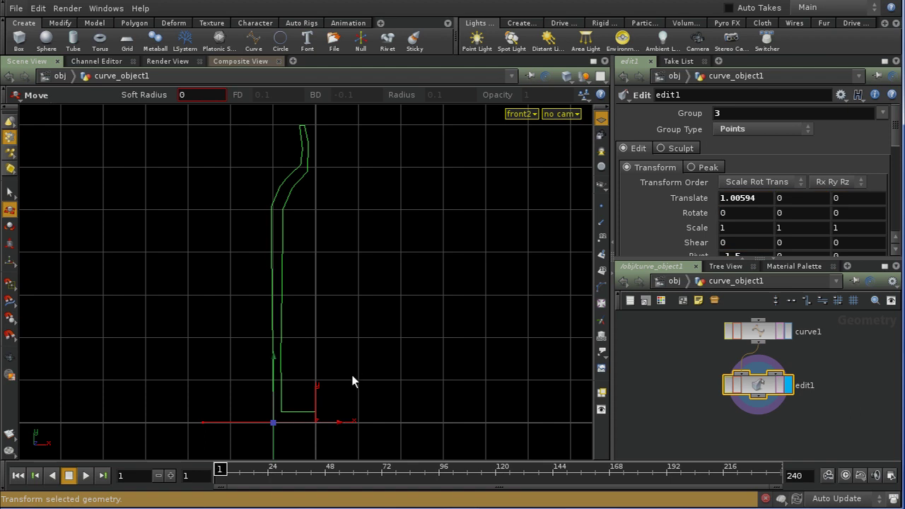
# Raise axis point 0 of the base about 0.057, using a soft radius of 0.5 and reducing it to 0.2.
pyautogui.moveTo(427, 384); pyautogui.dragTo(393, 380, button='middle')
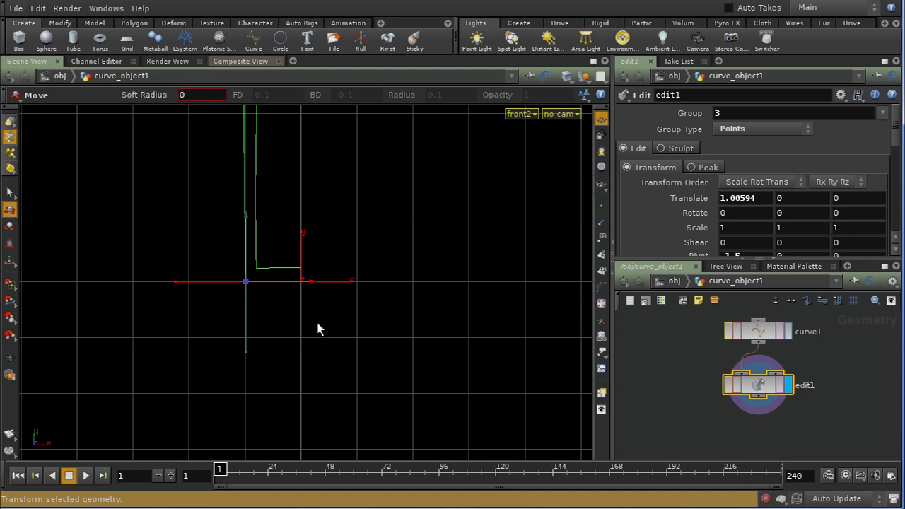
pyautogui.click(297, 297)
pyautogui.moveTo(326, 296); pyautogui.dragTo(327, 297)
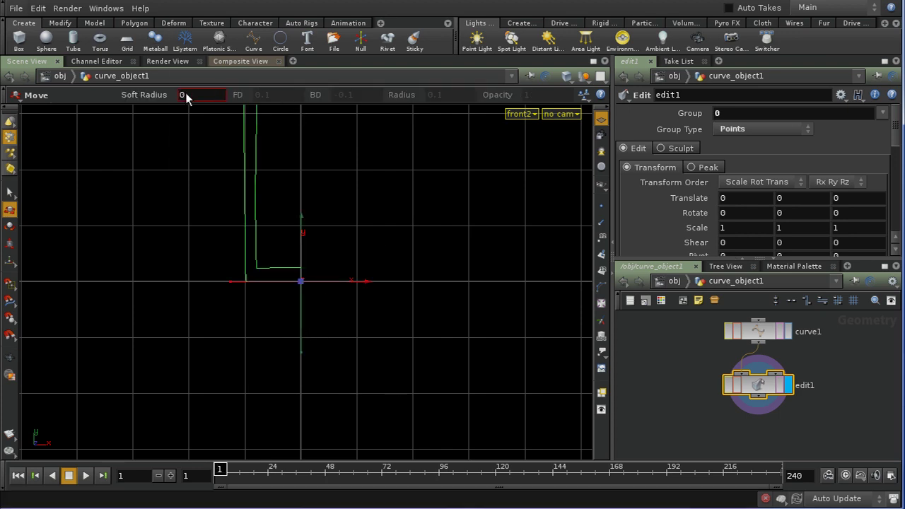
pyautogui.moveTo(186, 97); pyautogui.dragTo(230, 95, button='middle')
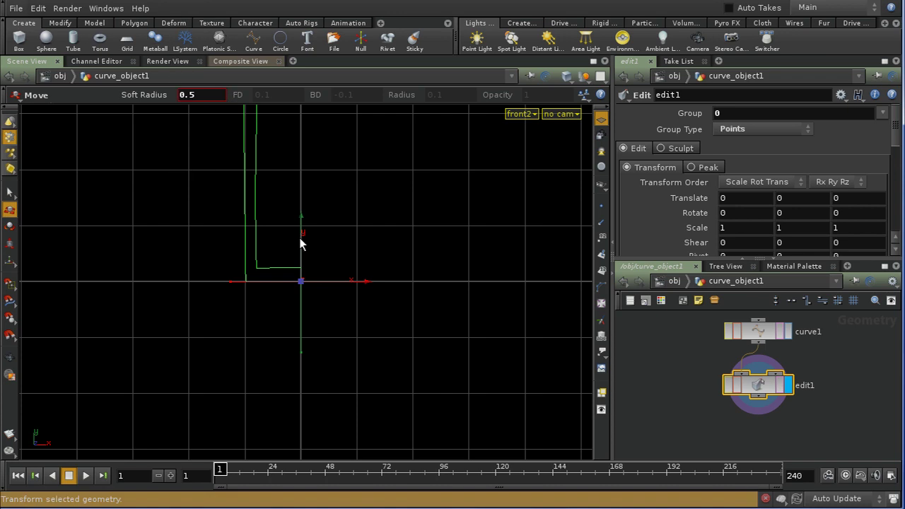
pyautogui.moveTo(301, 246); pyautogui.dragTo(305, 239)
pyautogui.moveTo(209, 93); pyautogui.dragTo(176, 99, button='middle')
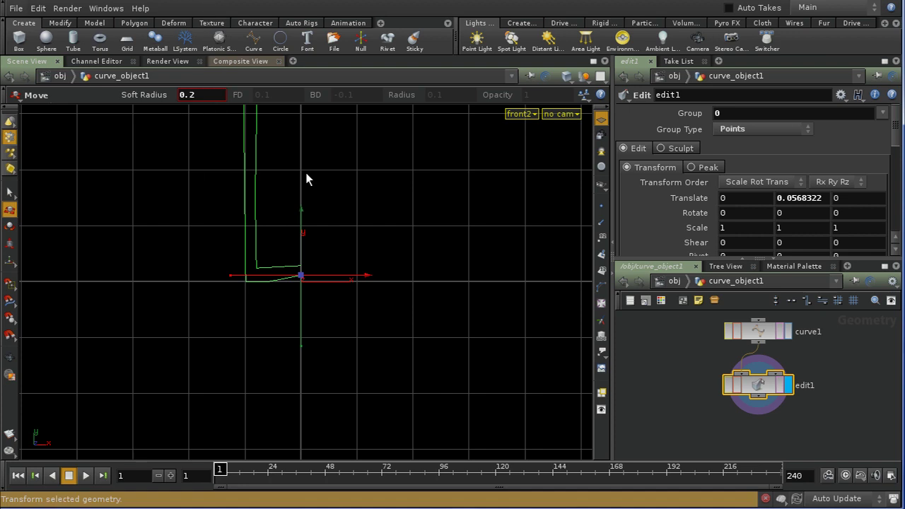
pyautogui.click(300, 277)
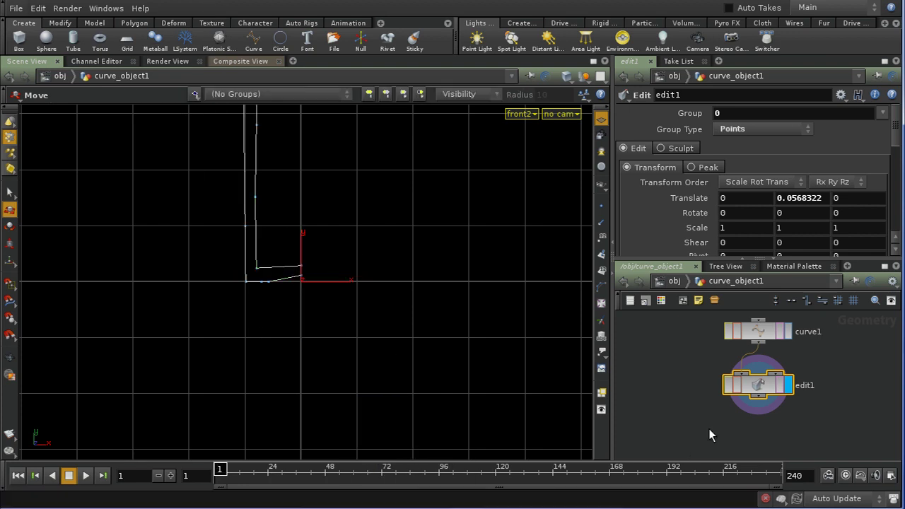
# Add a Revolve node after edit1 and display its surface.
pyautogui.press('Tab')
pyautogui.write('re')
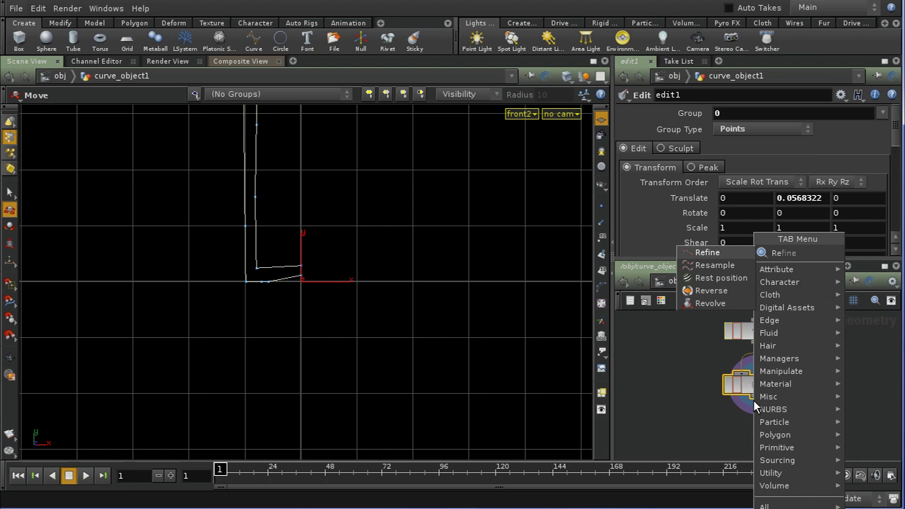
pyautogui.write('verse')
pyautogui.click(867, 265)
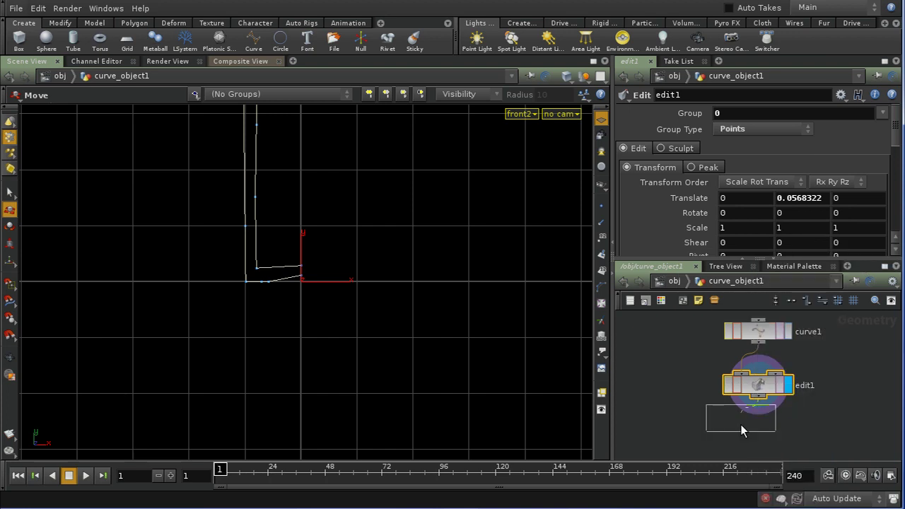
pyautogui.click(765, 432)
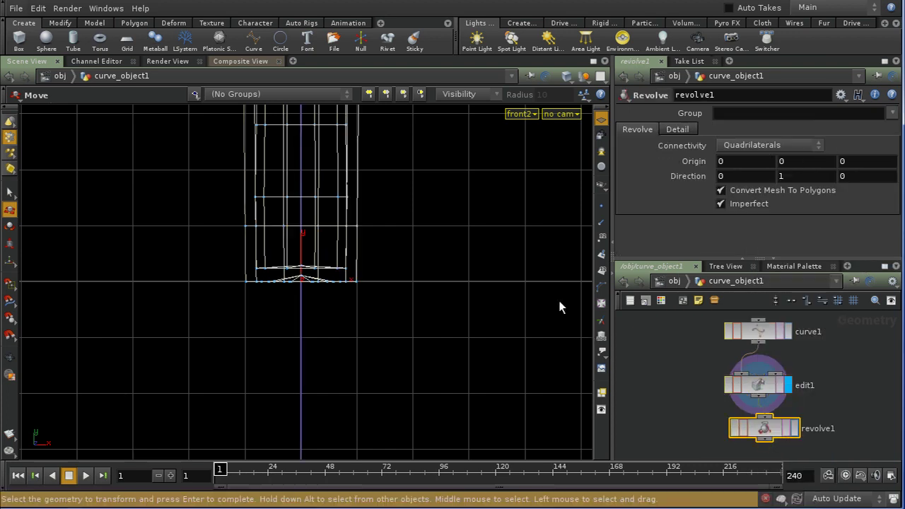
pyautogui.click(795, 428)
pyautogui.press('Escape')
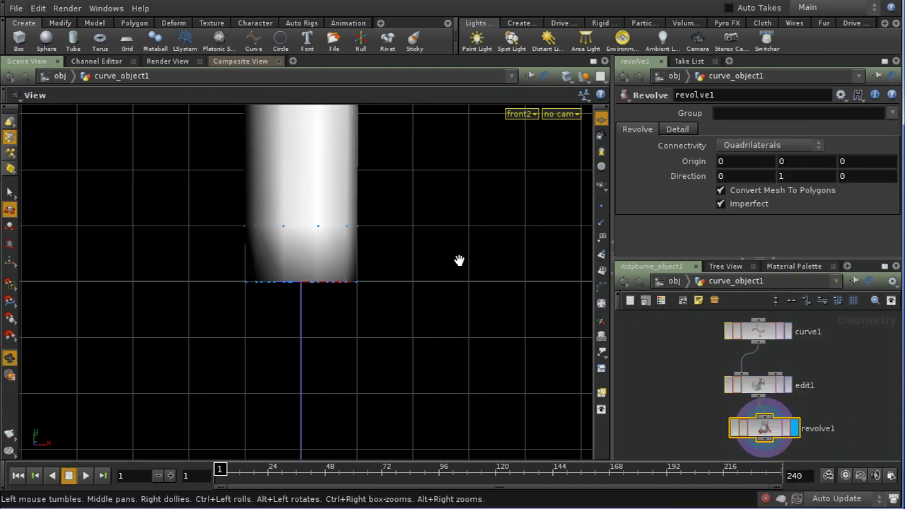
# Examine the revolved bottle's shape up close in the perspective view from different angles.
pyautogui.hotkey('space', '1')
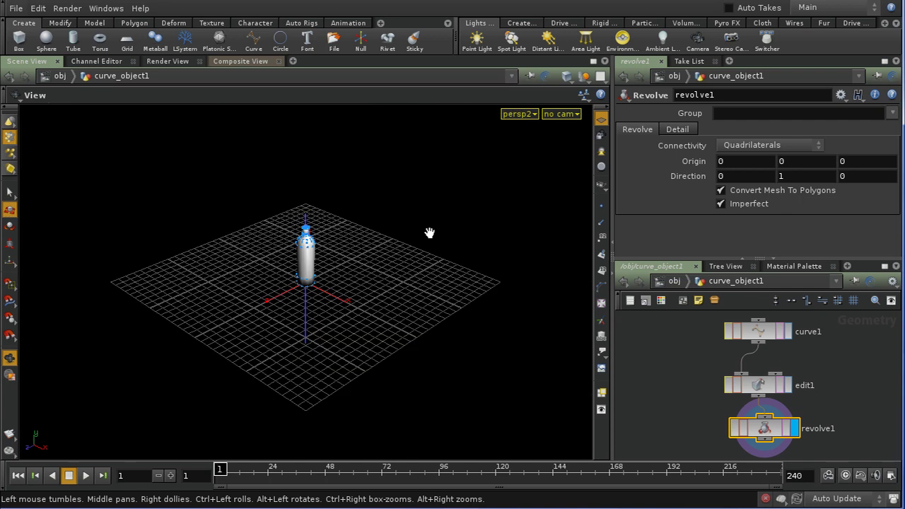
pyautogui.moveTo(367, 299); pyautogui.dragTo(382, 196, button='right')
pyautogui.moveTo(382, 197); pyautogui.dragTo(366, 350, button='middle')
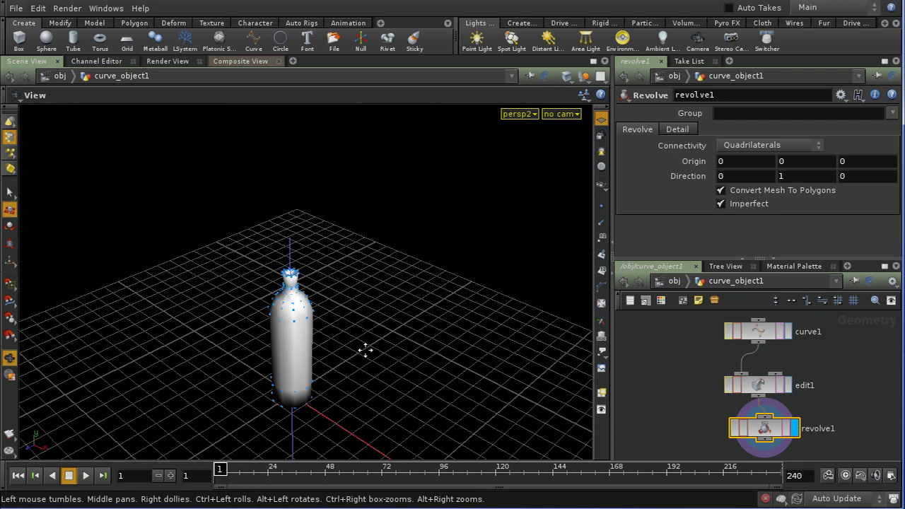
pyautogui.moveTo(372, 342); pyautogui.dragTo(367, 246, button='right')
pyautogui.press('t')
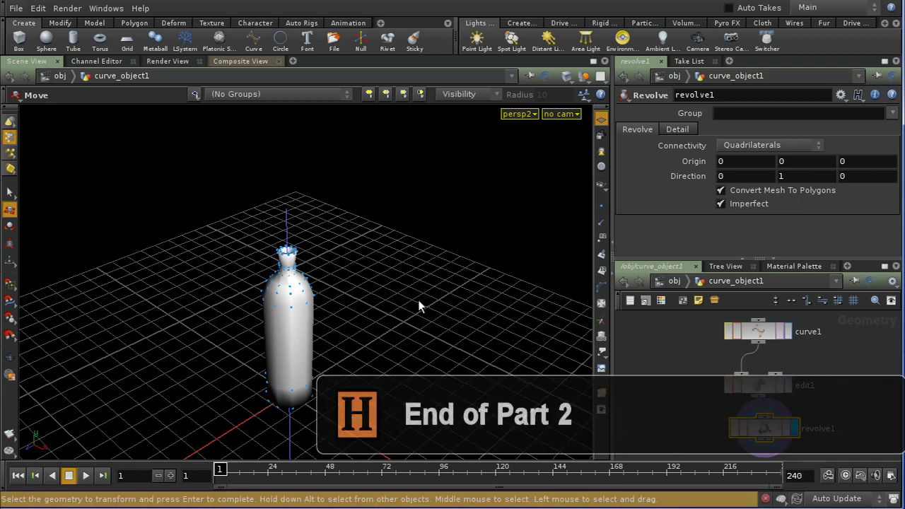
pyautogui.press('Escape')
pyautogui.moveTo(396, 319); pyautogui.dragTo(382, 269)
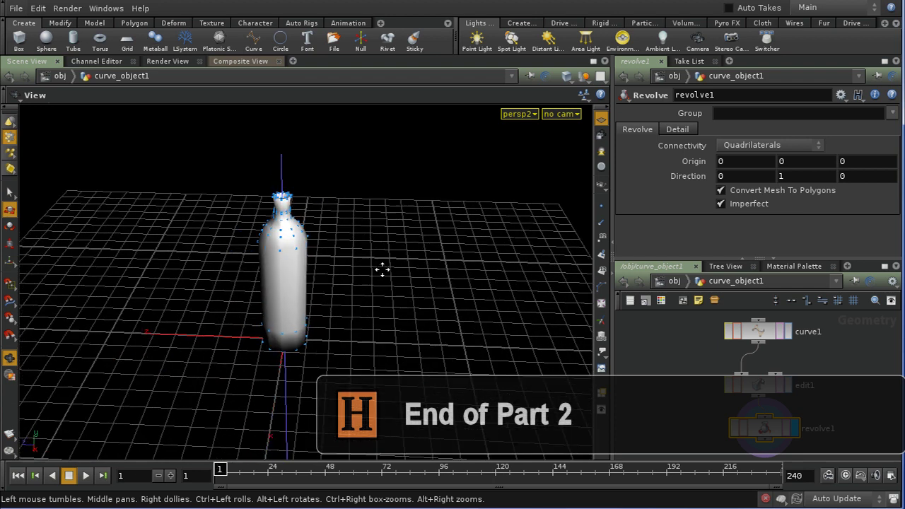
pyautogui.press('t')
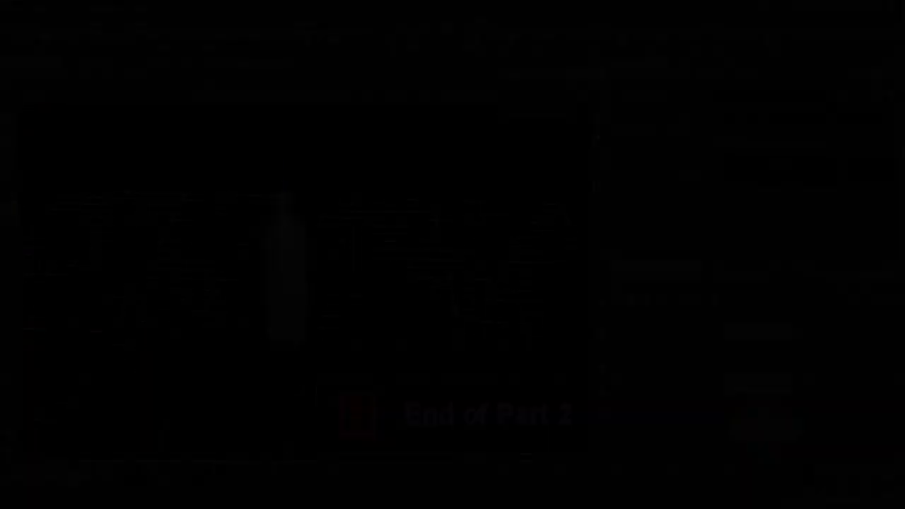